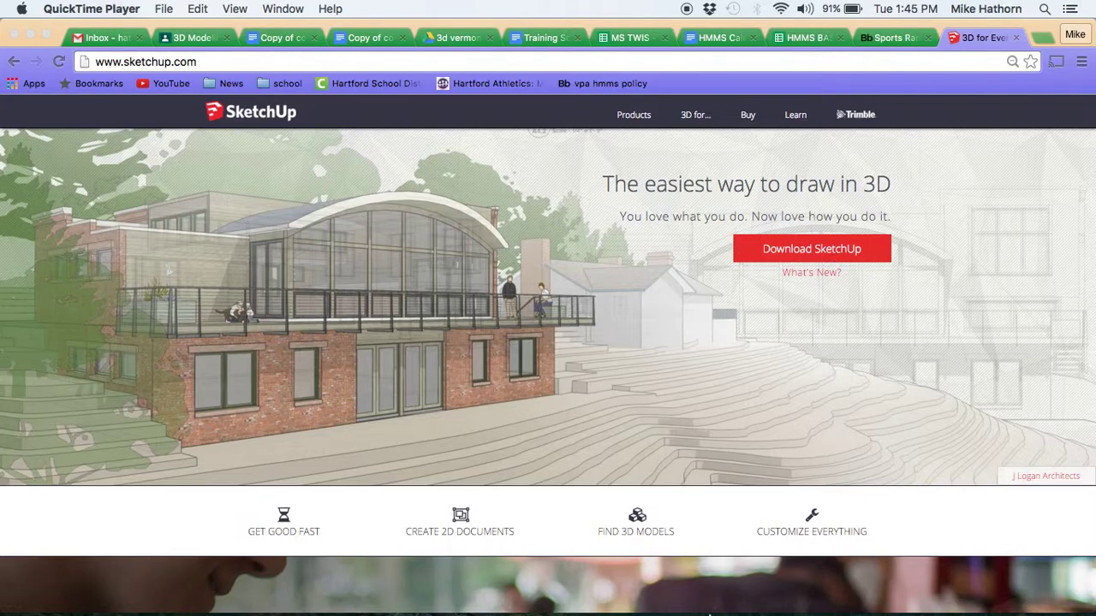
# - Launch SketchUp and start a new model using the Simple Template - Feet and Inches
pyautogui.moveTo(692, 599)
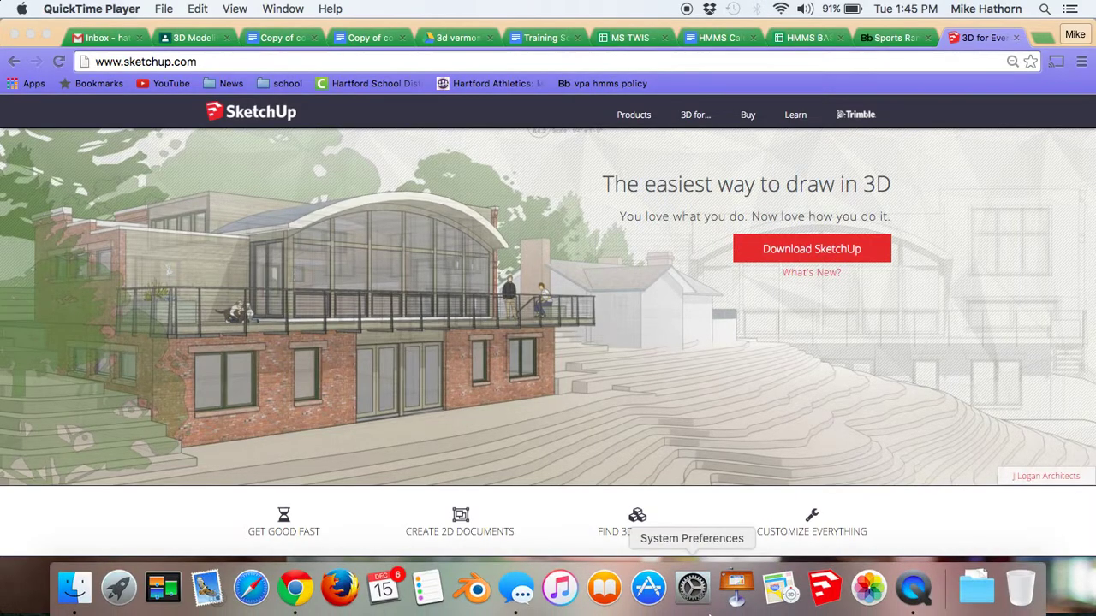
pyautogui.click(827, 587)
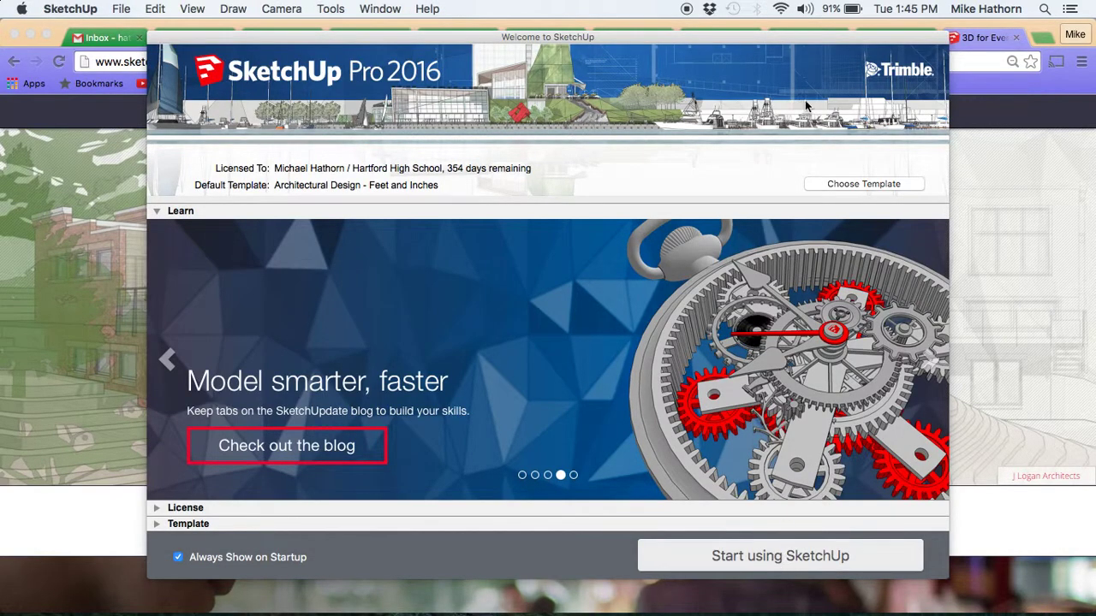
pyautogui.click(852, 185)
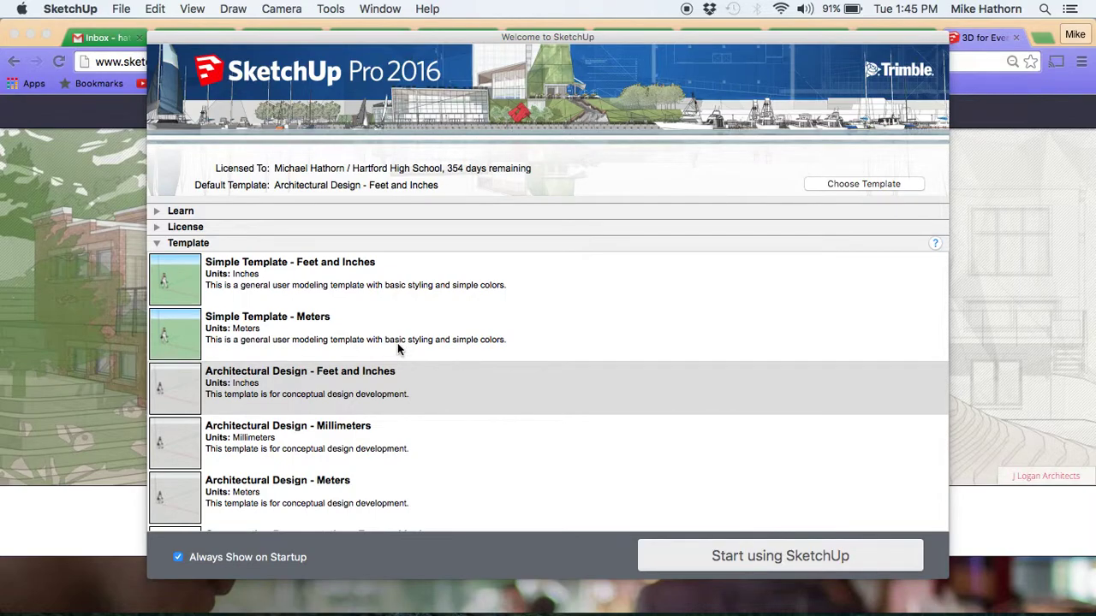
pyautogui.click(291, 276)
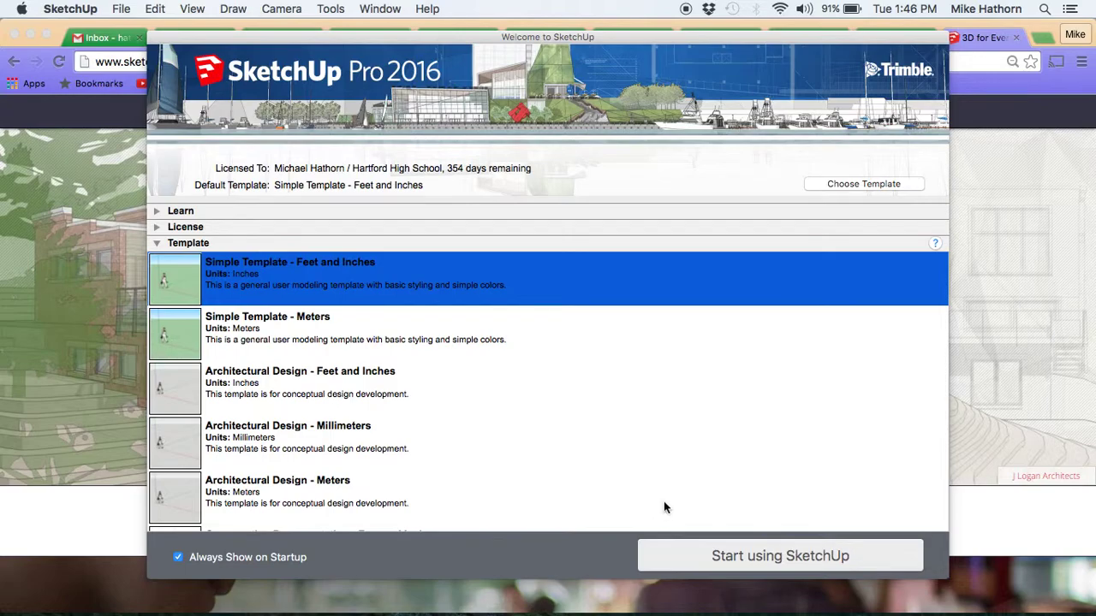
pyautogui.click(732, 561)
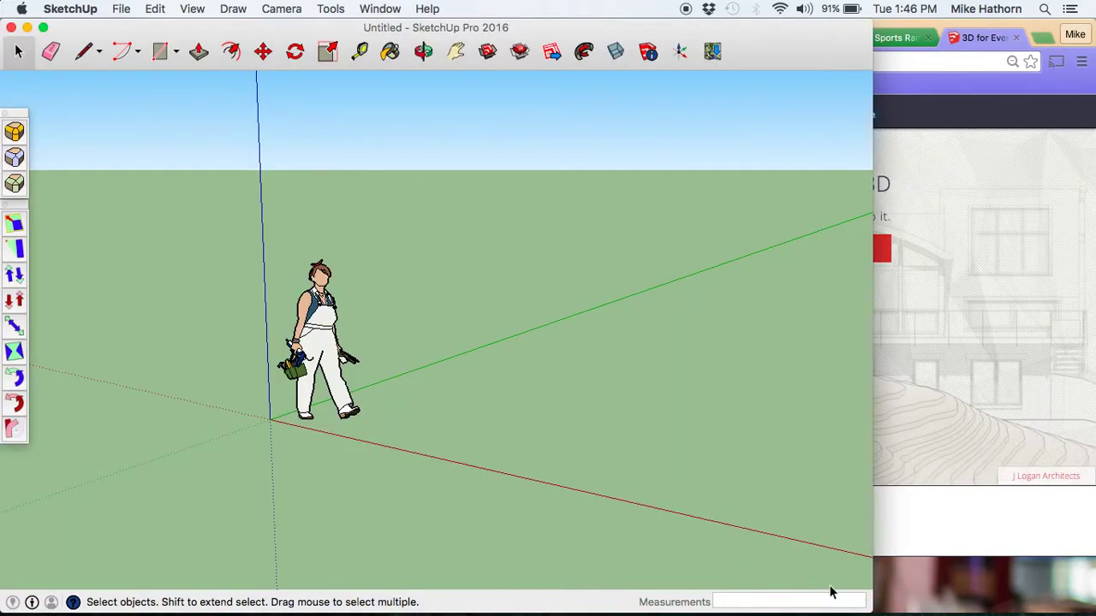
# - Enlarge the model window to fill the screen and delete the default human figure beside the origin
pyautogui.doubleClick(873, 610)
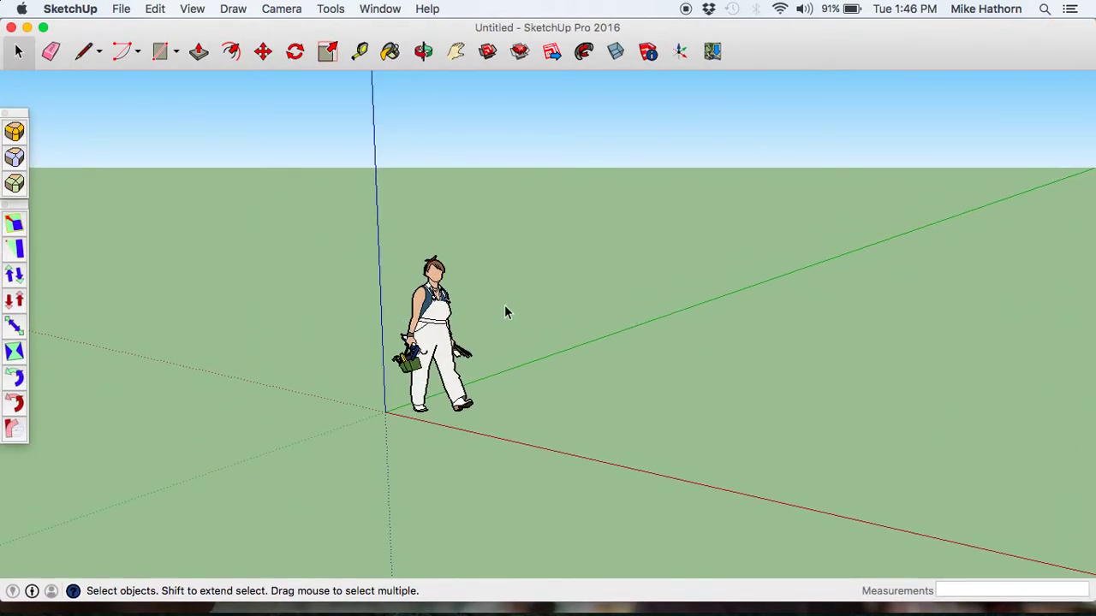
pyautogui.click(431, 333)
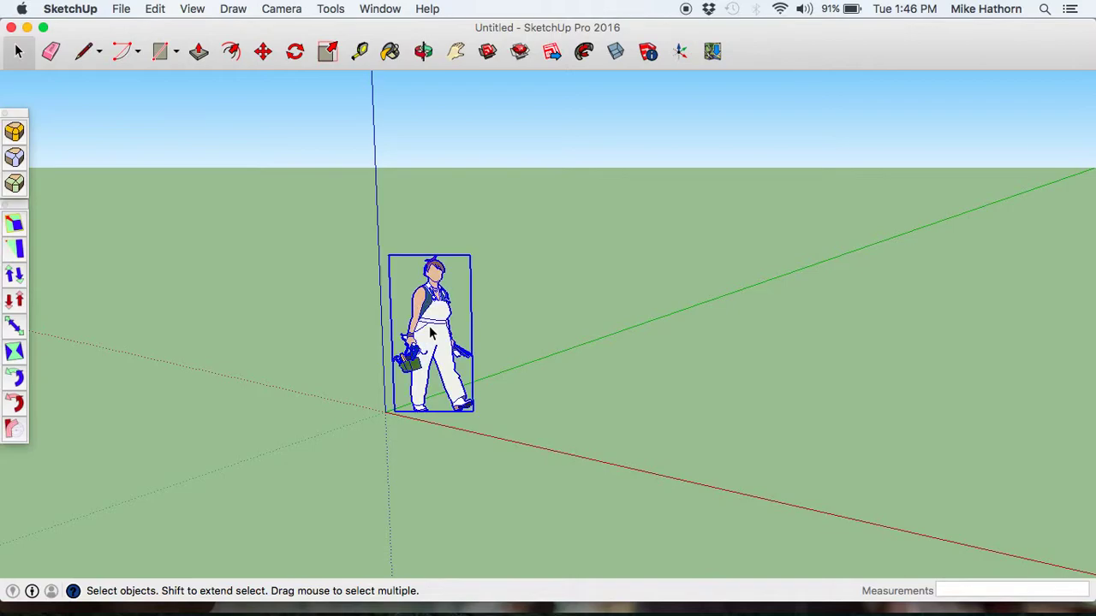
pyautogui.press('Delete')
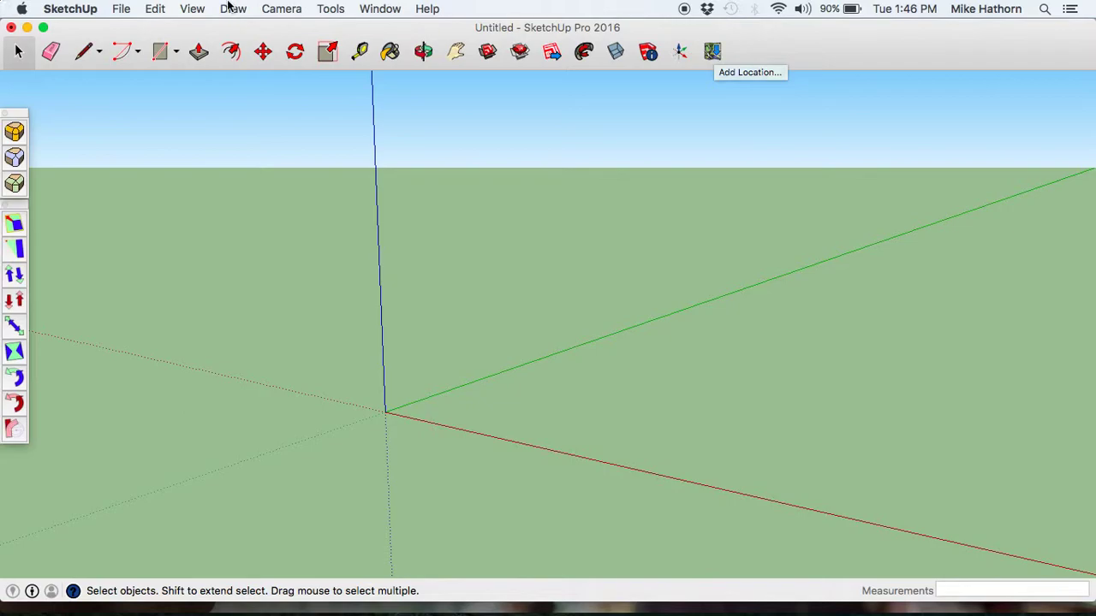
# - Customize the toolbar by placing the Add Location tool at its end, and finish the customization
pyautogui.click(193, 9)
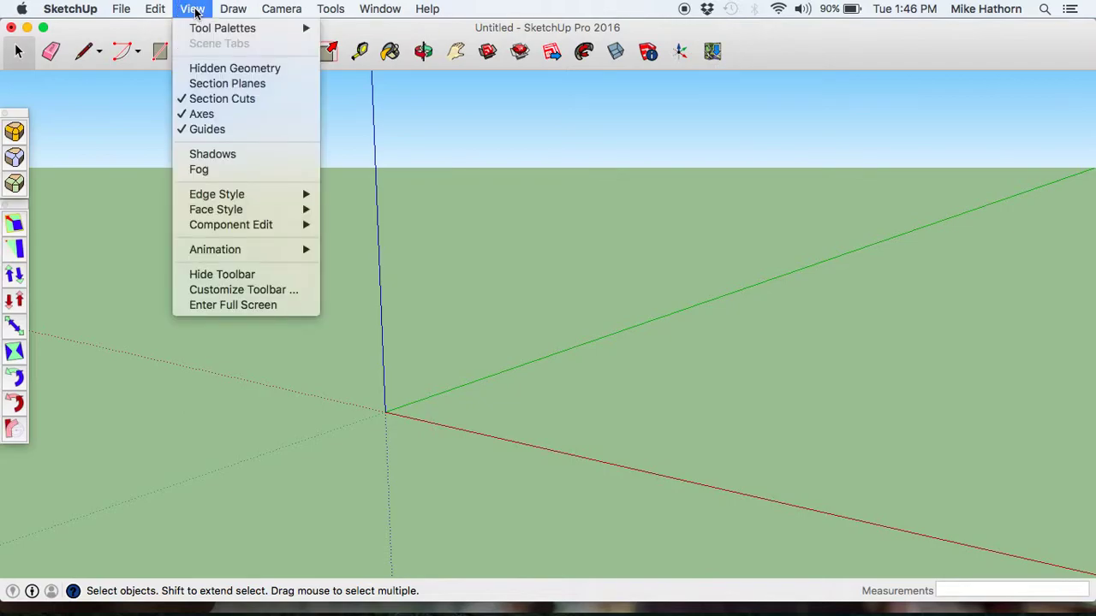
pyautogui.click(228, 290)
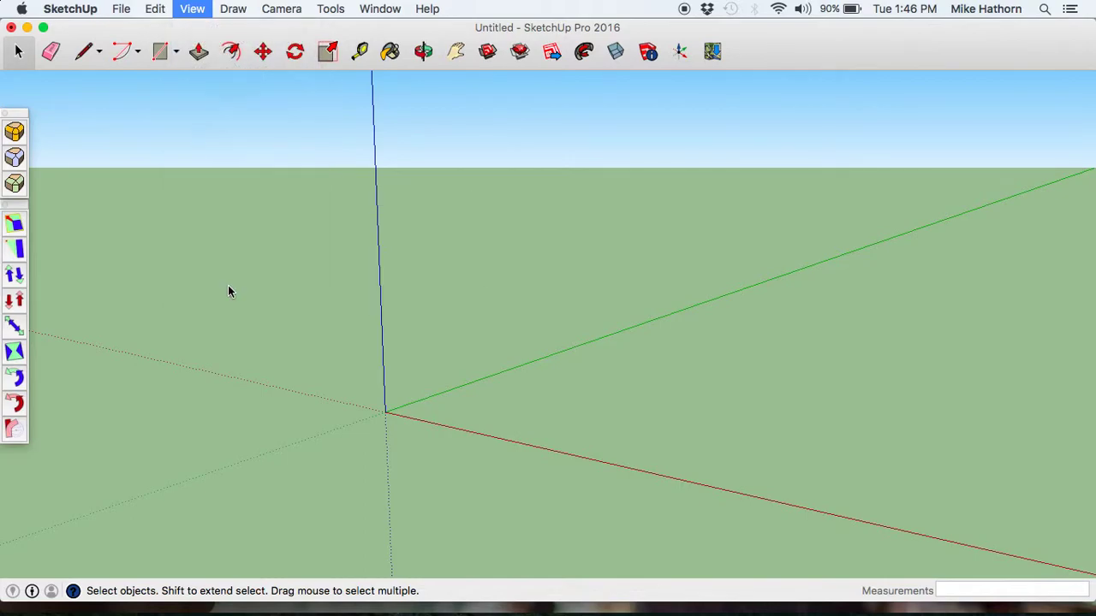
pyautogui.scroll(-5, 614, 380)
pyautogui.scroll(-5, 614, 380)
pyautogui.scroll(6, 614, 380)
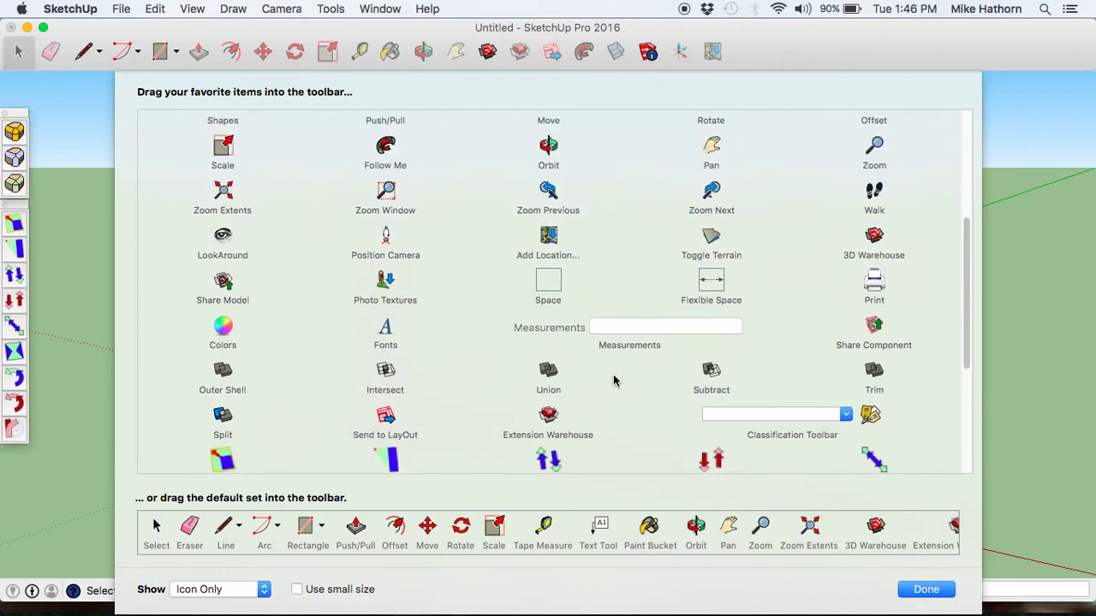
pyautogui.click(545, 239)
pyautogui.moveTo(544, 240); pyautogui.dragTo(717, 50)
pyautogui.scroll(-1, 653, 333)
pyautogui.scroll(-1, 652, 333)
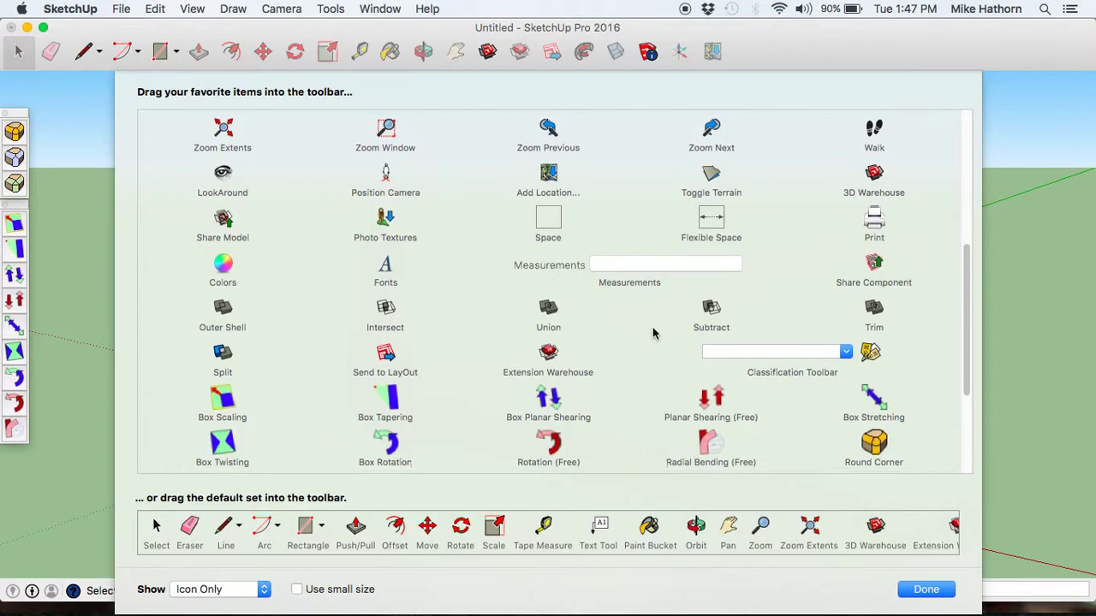
pyautogui.scroll(-1, 652, 333)
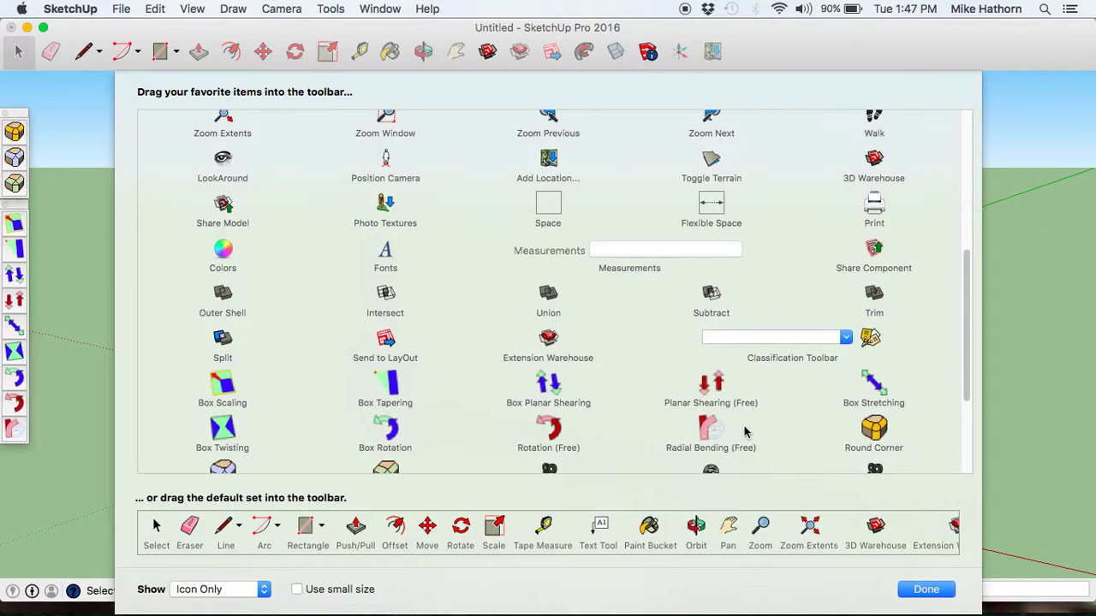
pyautogui.click(935, 595)
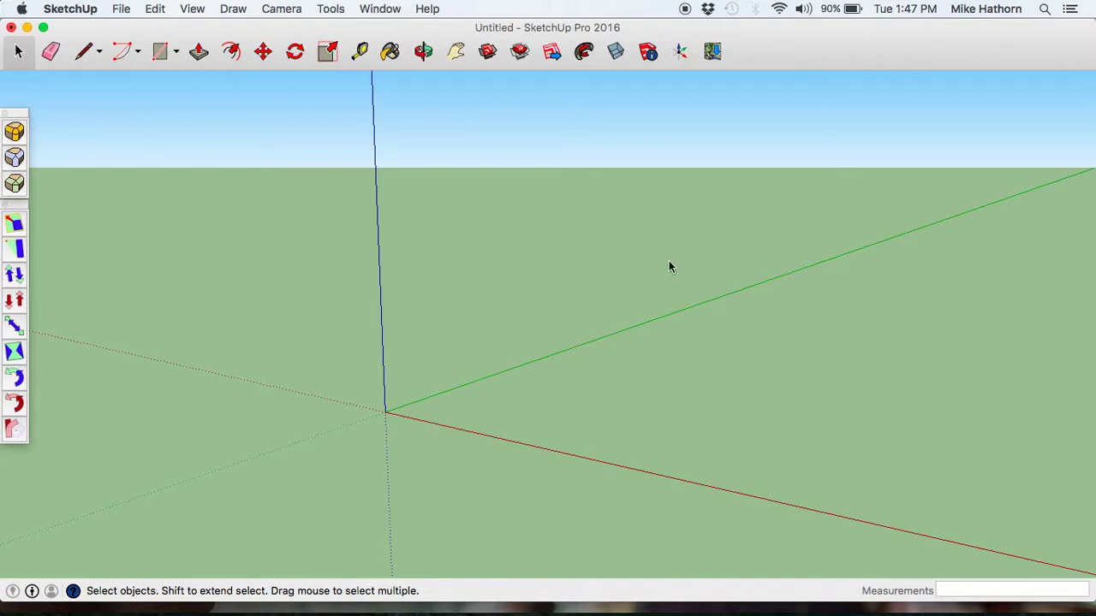
# - Open the Extension Warehouse and sign in with the Google account by entering the account password
pyautogui.click(520, 53)
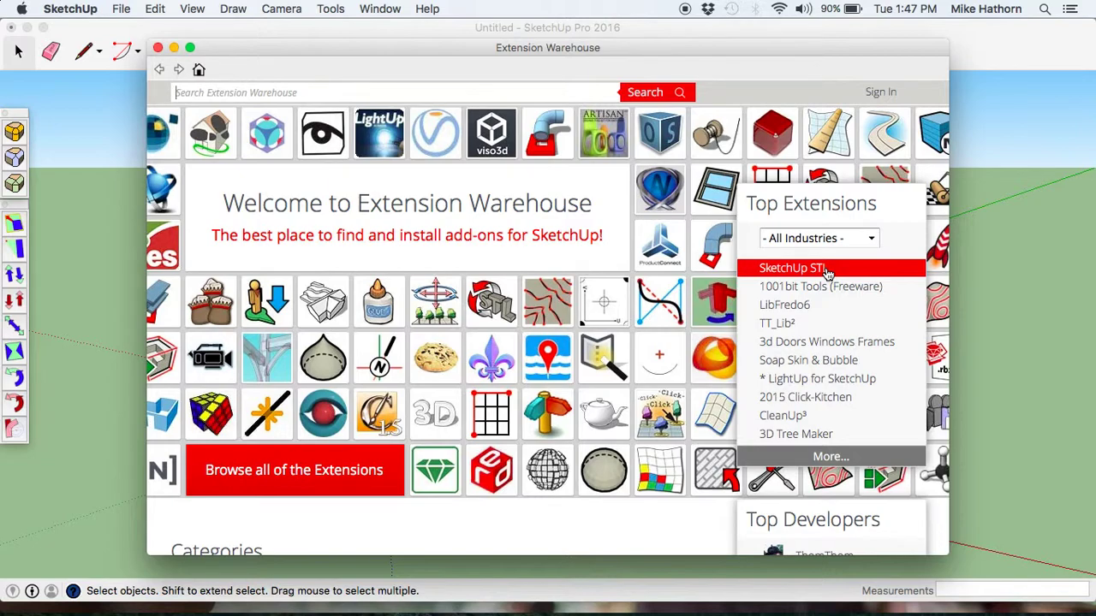
pyautogui.click(882, 94)
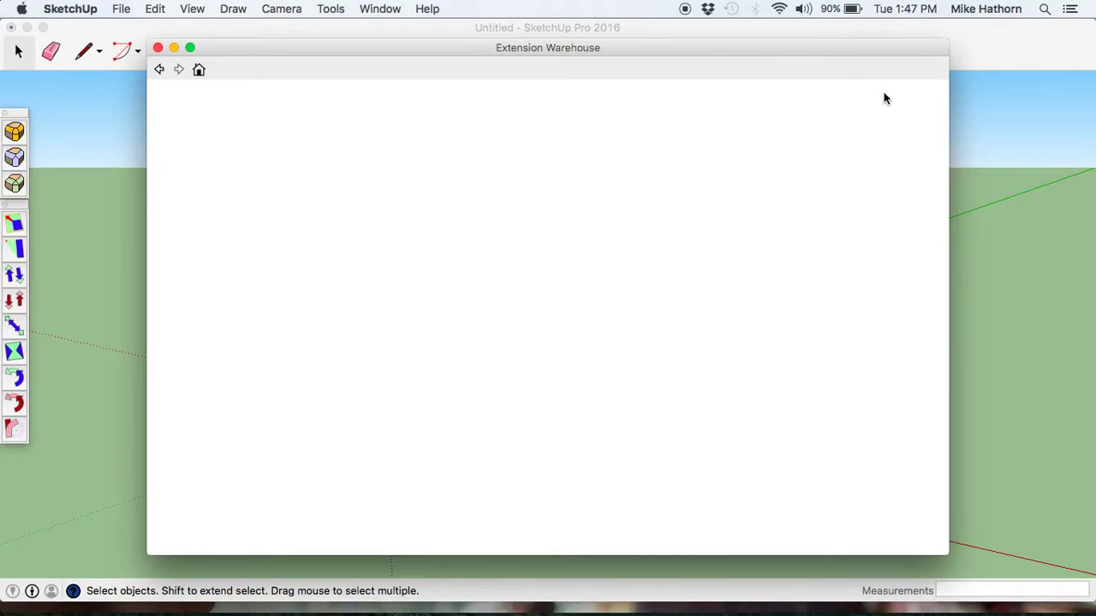
pyautogui.write('•••••••')
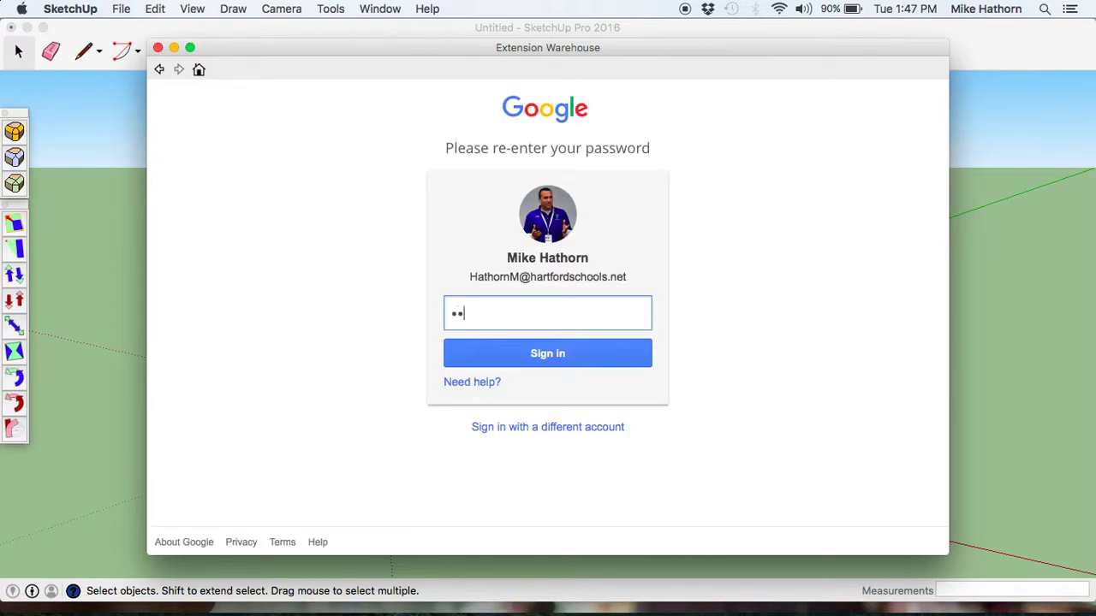
pyautogui.write('•')
pyautogui.press('Return')
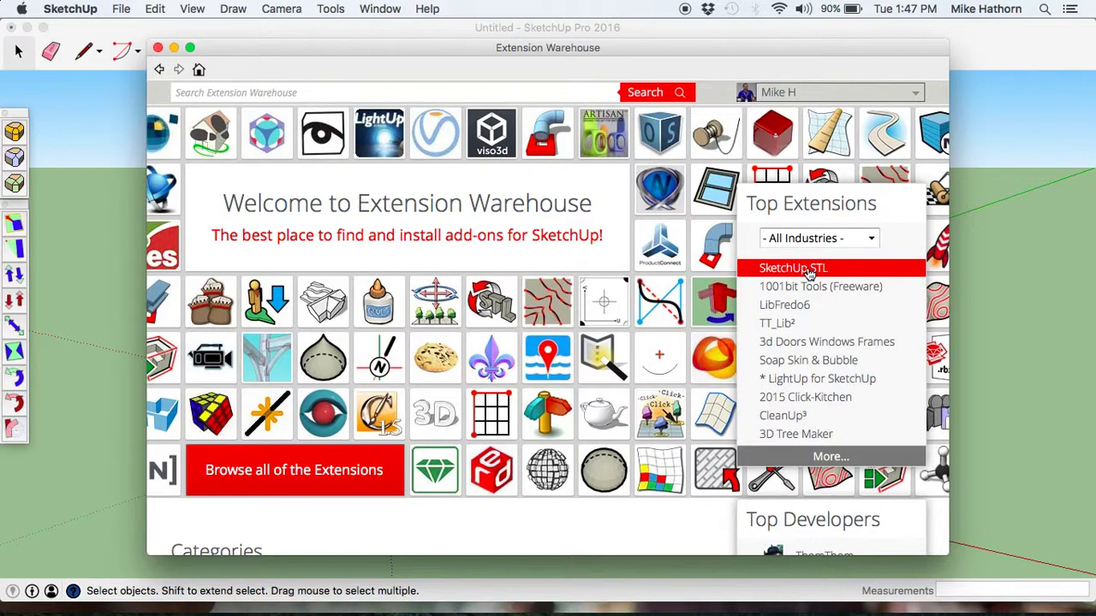
# - Install the SketchUp STL extension from the Top Extensions list and grant it file system access
pyautogui.click(809, 270)
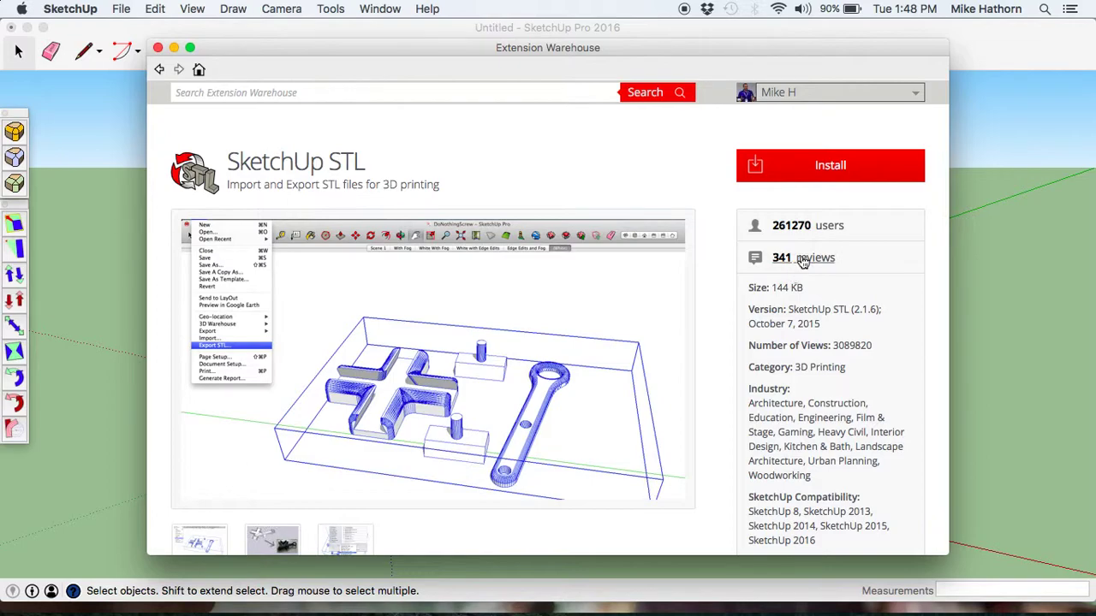
pyautogui.click(832, 166)
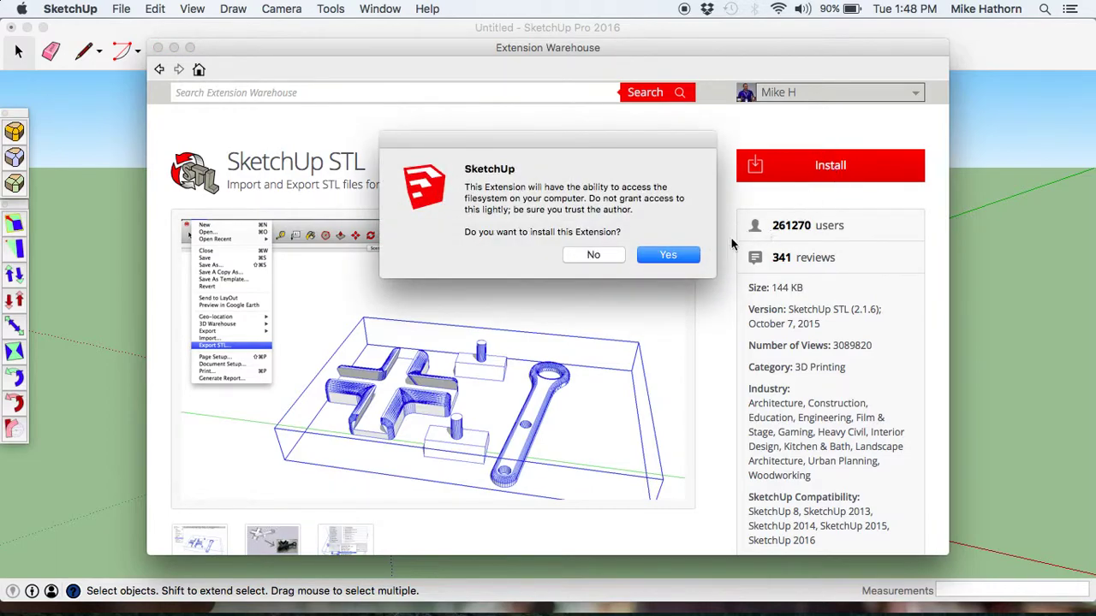
pyautogui.click(667, 255)
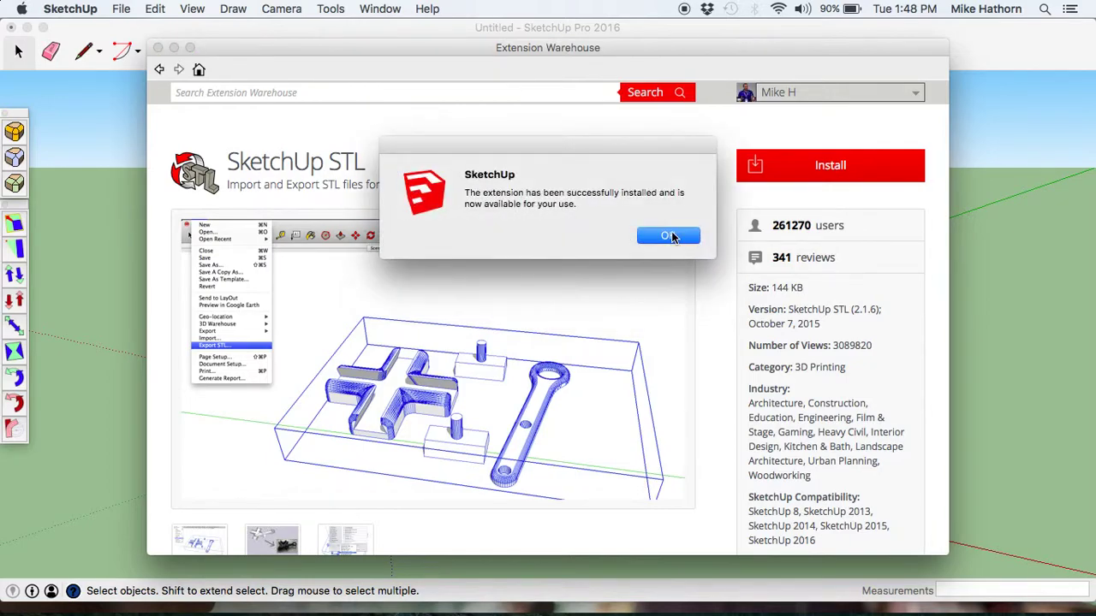
pyautogui.click(668, 237)
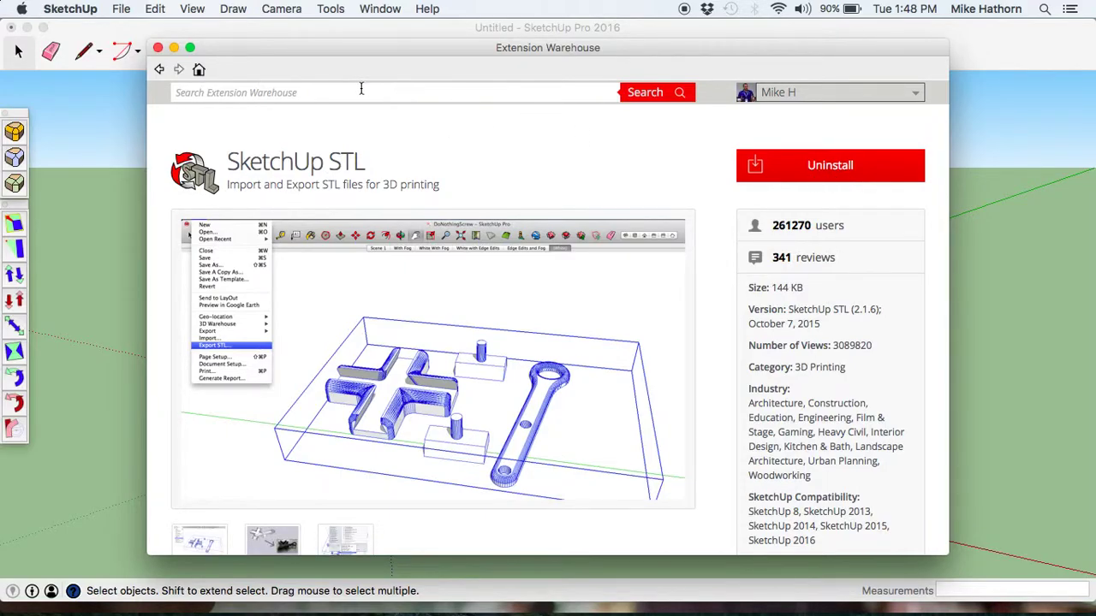
# - Return to the warehouse home page and install the TT_Lib² extension, accepting the compatibility and access prompts
pyautogui.click(198, 70)
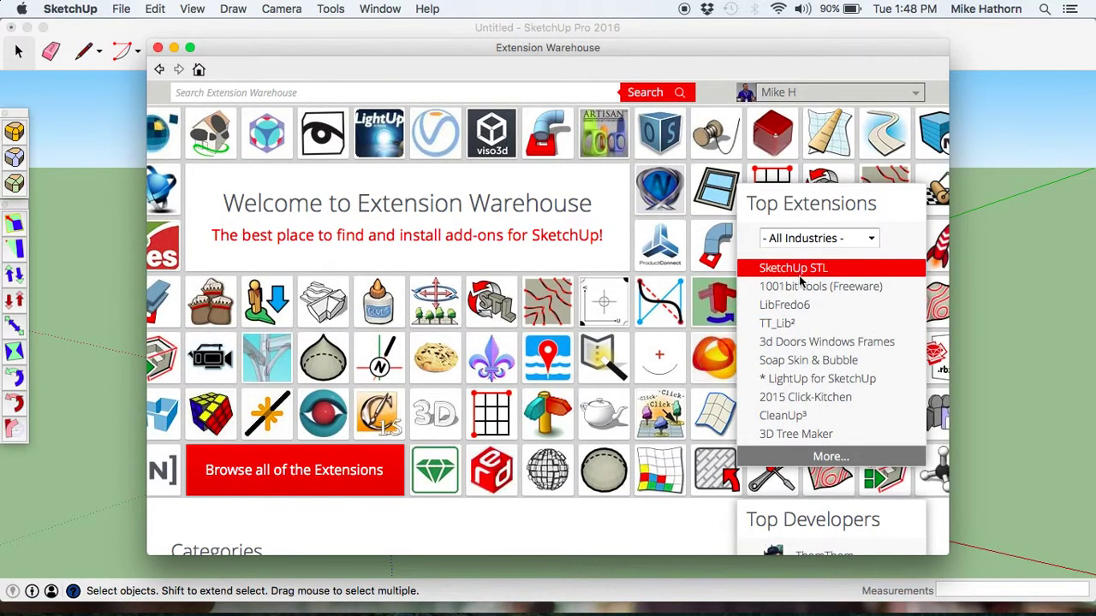
pyautogui.click(779, 323)
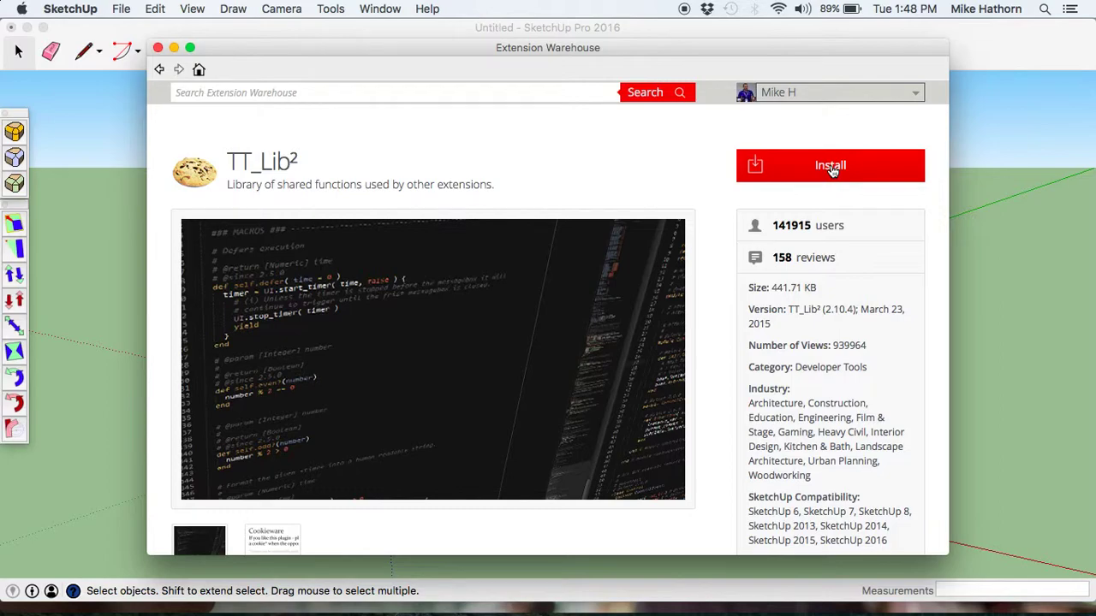
pyautogui.click(830, 167)
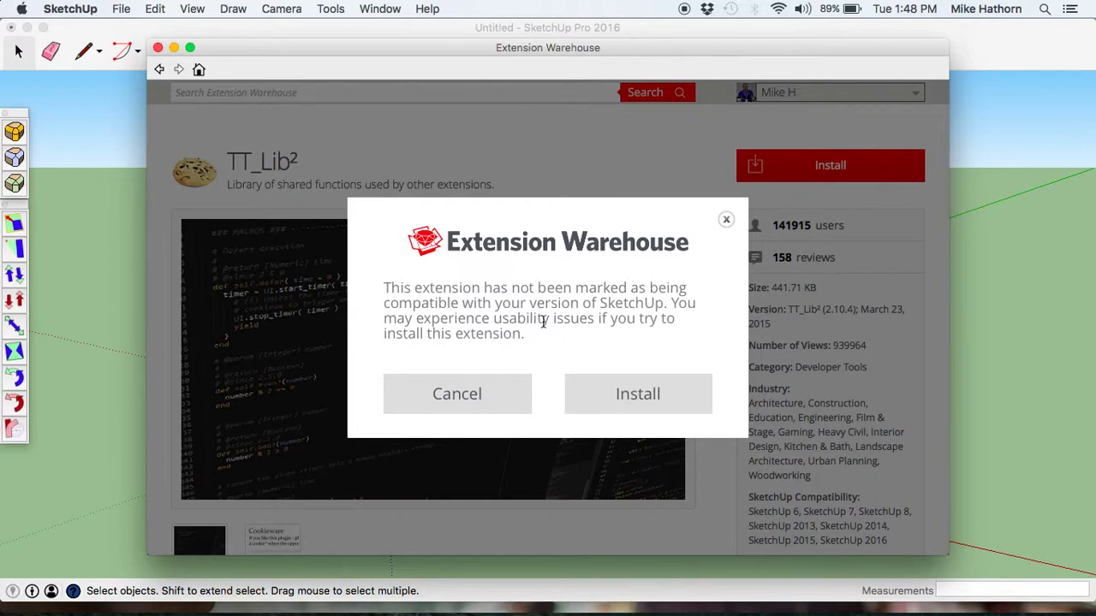
pyautogui.click(636, 396)
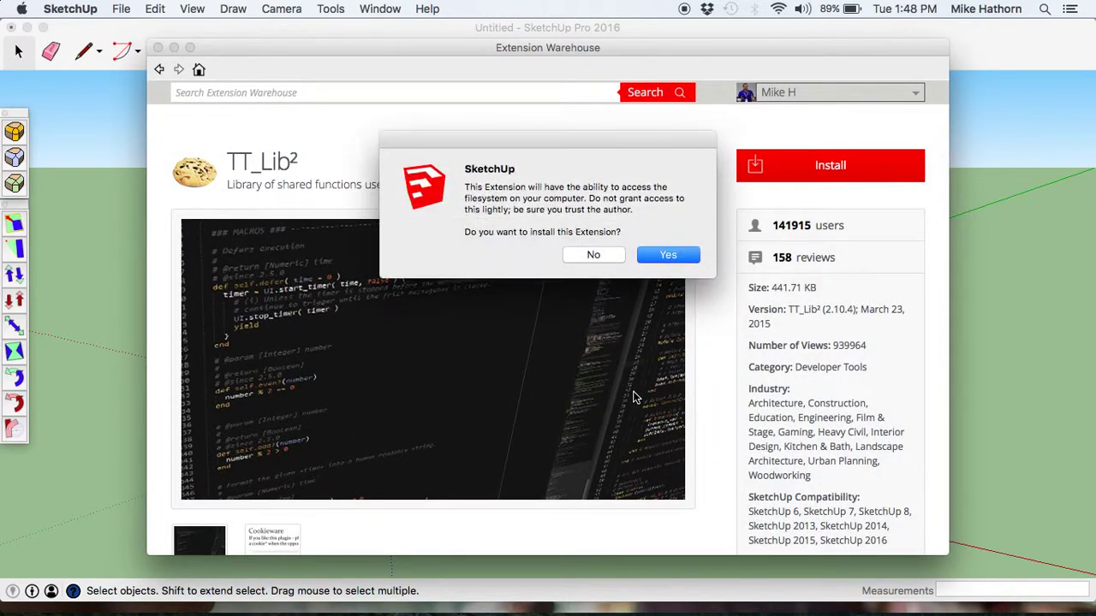
pyautogui.click(671, 257)
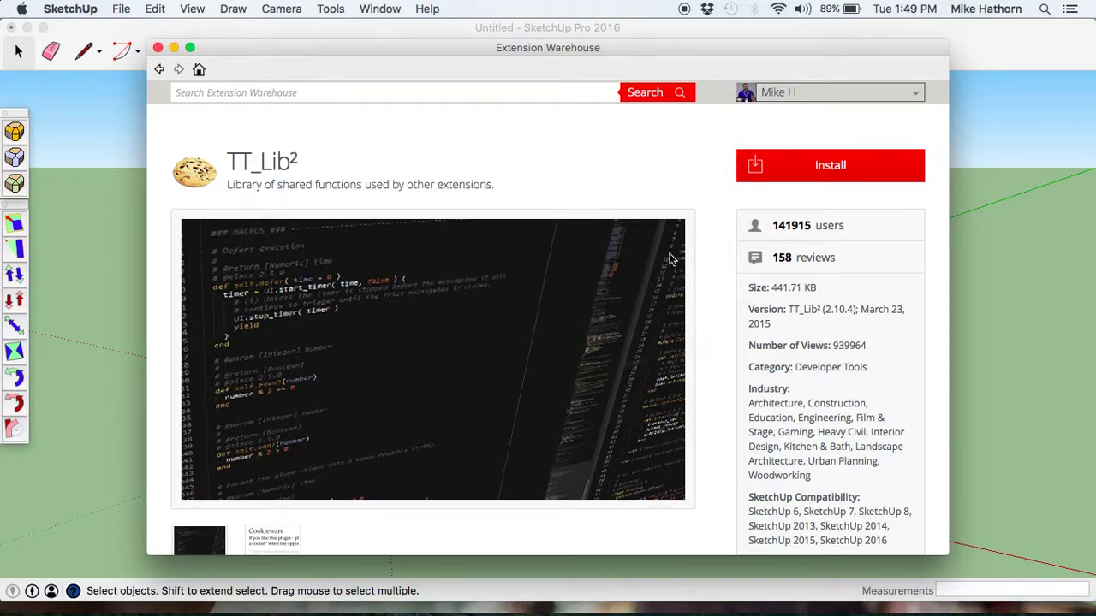
pyautogui.click(668, 236)
# - Search the Extension Warehouse for "solid inspector"
pyautogui.click(522, 89)
pyautogui.write('s')
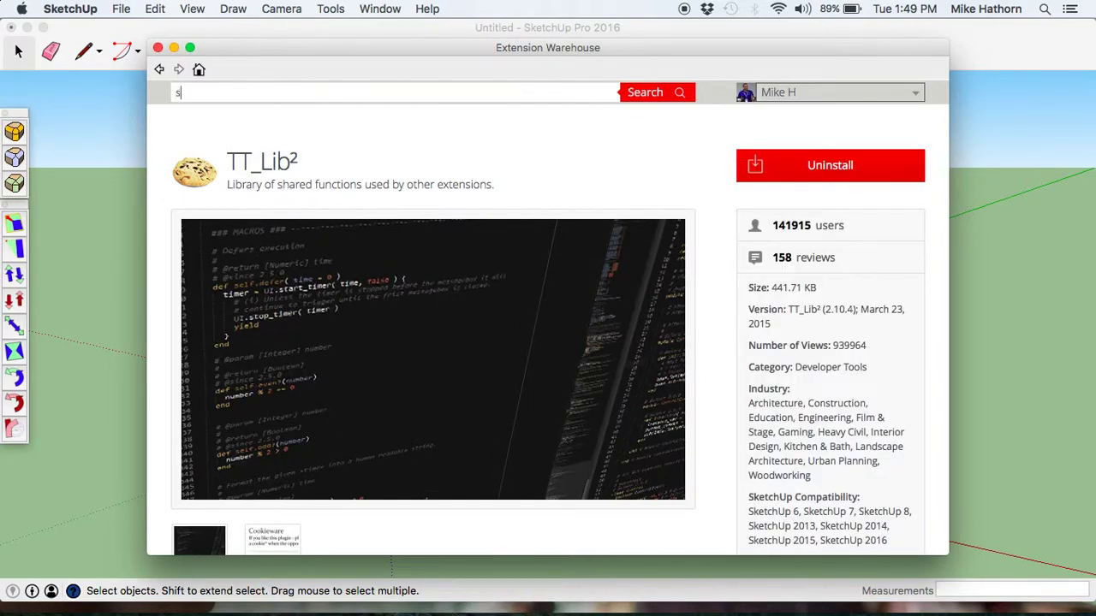
pyautogui.write('olid inspect')
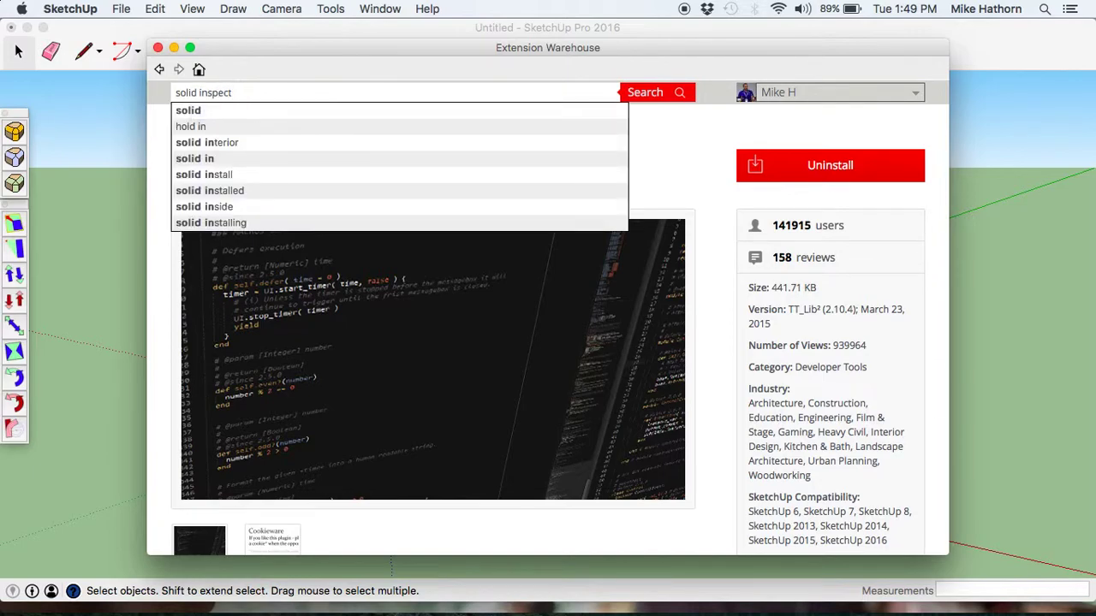
pyautogui.write('or')
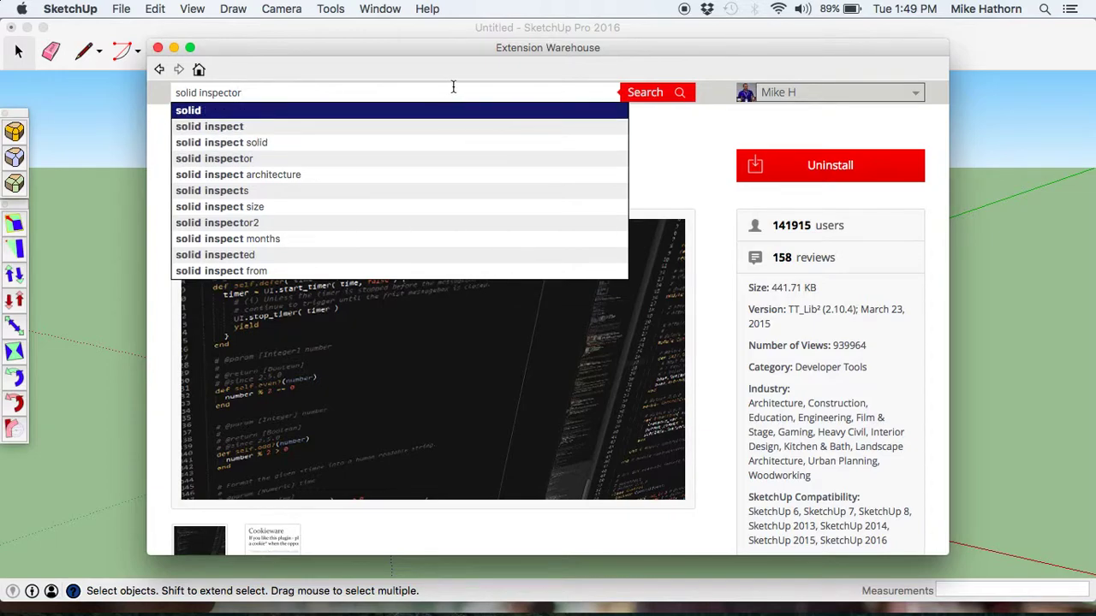
pyautogui.click(641, 94)
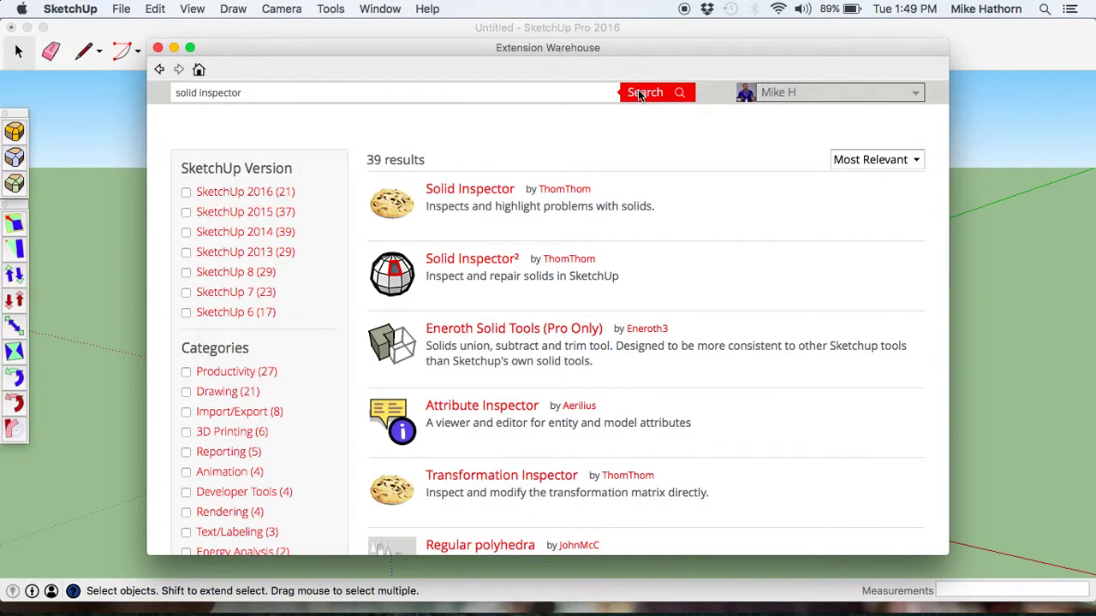
# - Install the Solid Inspector² extension from the search results, accepting the compatibility and access prompts
pyautogui.click(482, 265)
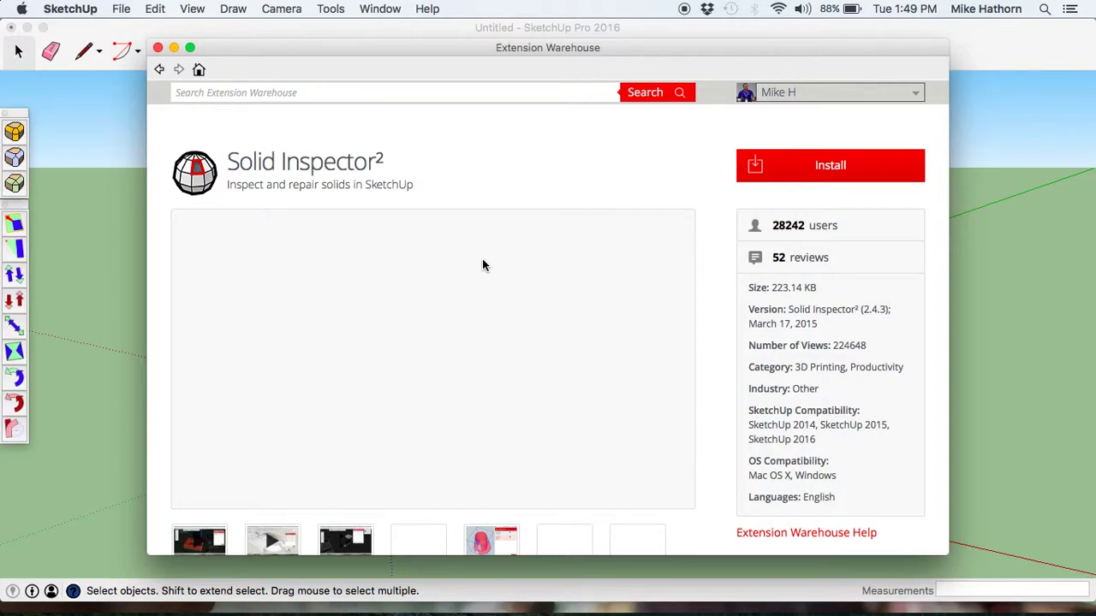
pyautogui.click(831, 165)
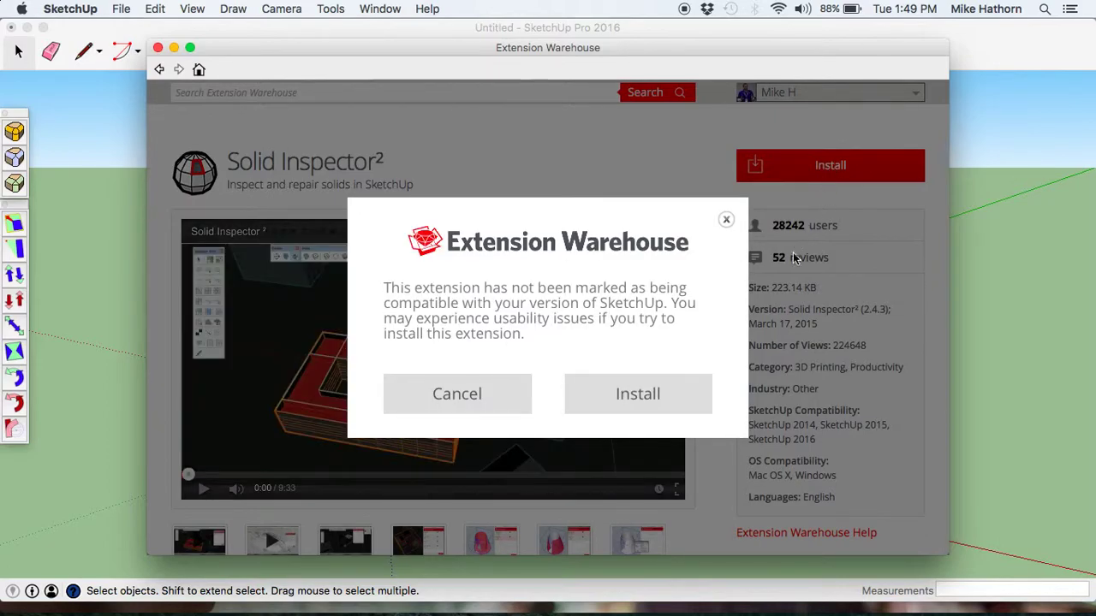
pyautogui.click(646, 396)
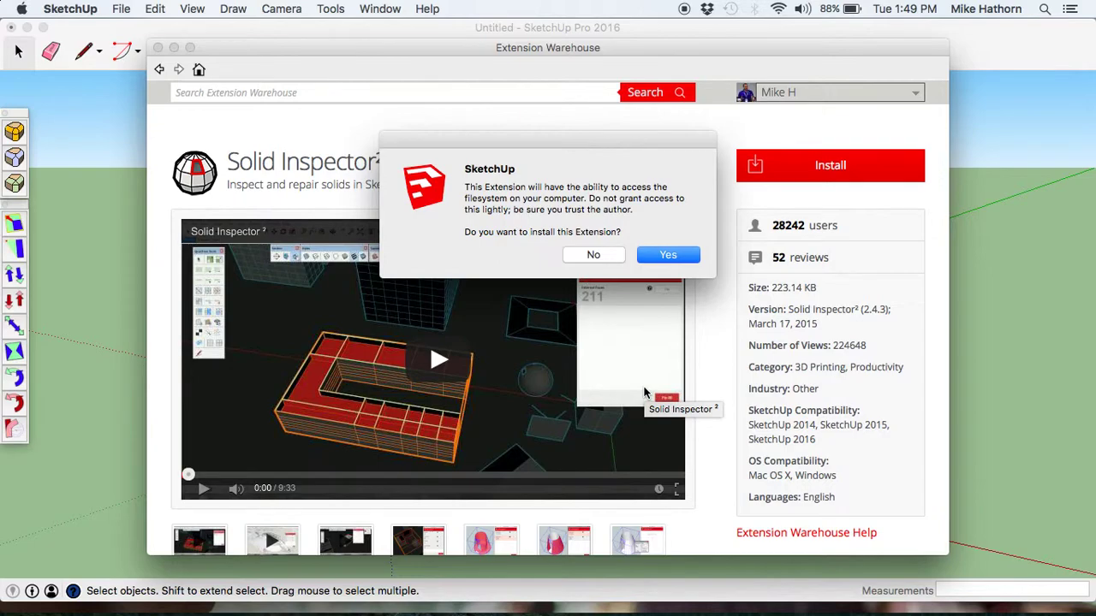
pyautogui.click(667, 255)
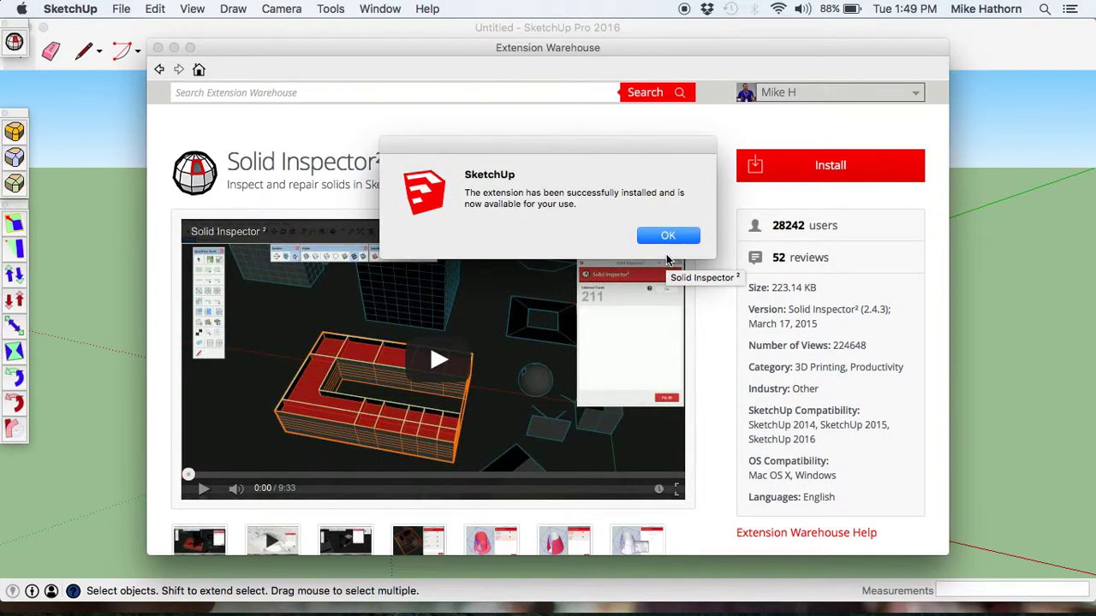
# - Close the Extension Warehouse after acknowledging the installation, and locate Solid Inspector² among the modeling tools
pyautogui.click(667, 239)
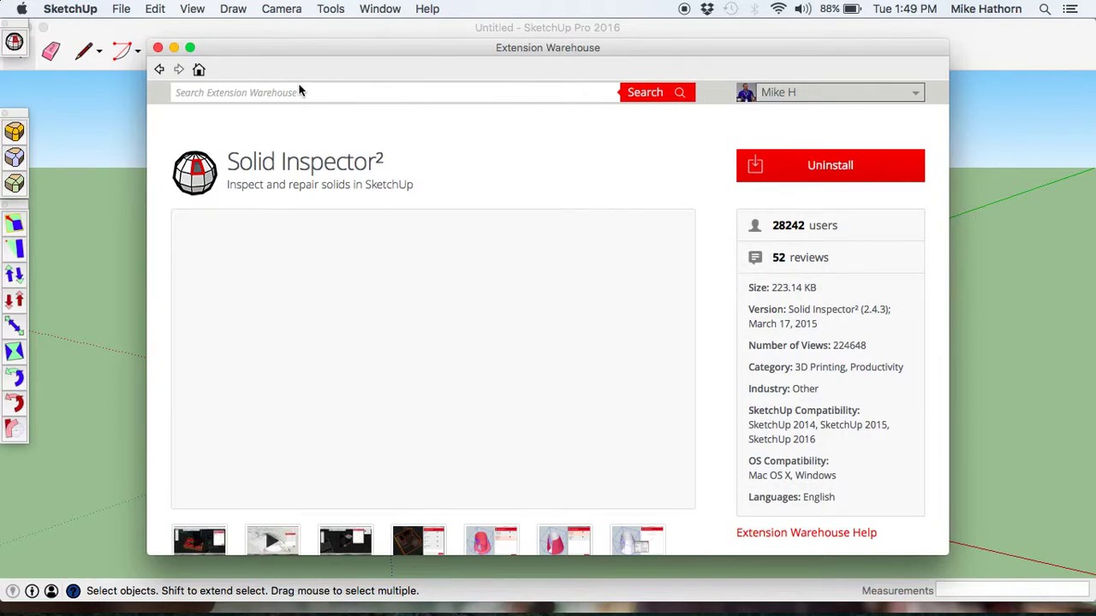
pyautogui.click(158, 47)
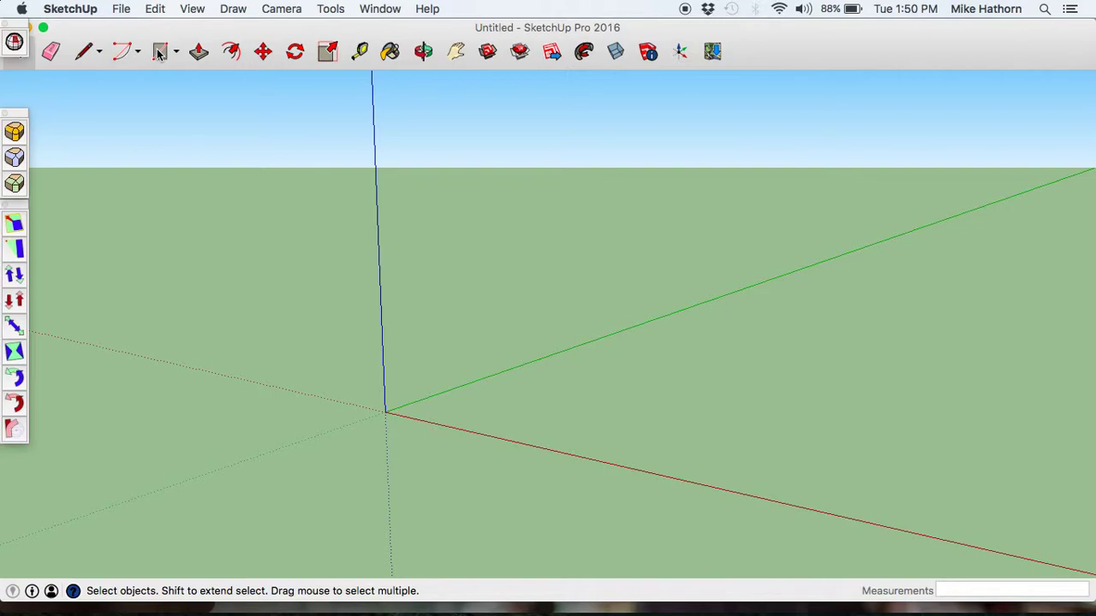
pyautogui.click(335, 9)
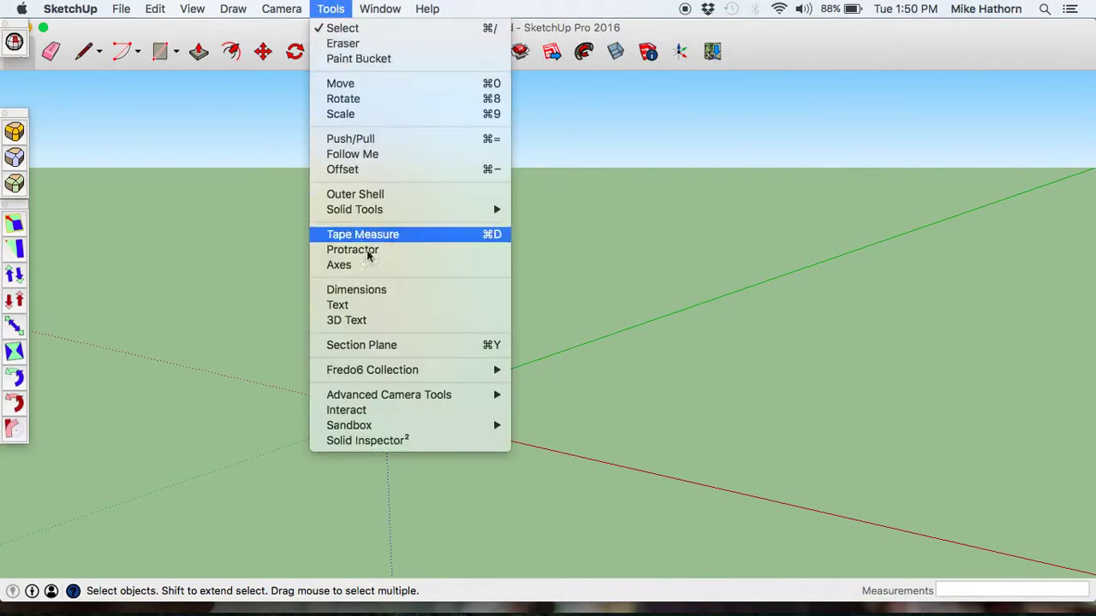
pyautogui.click(401, 440)
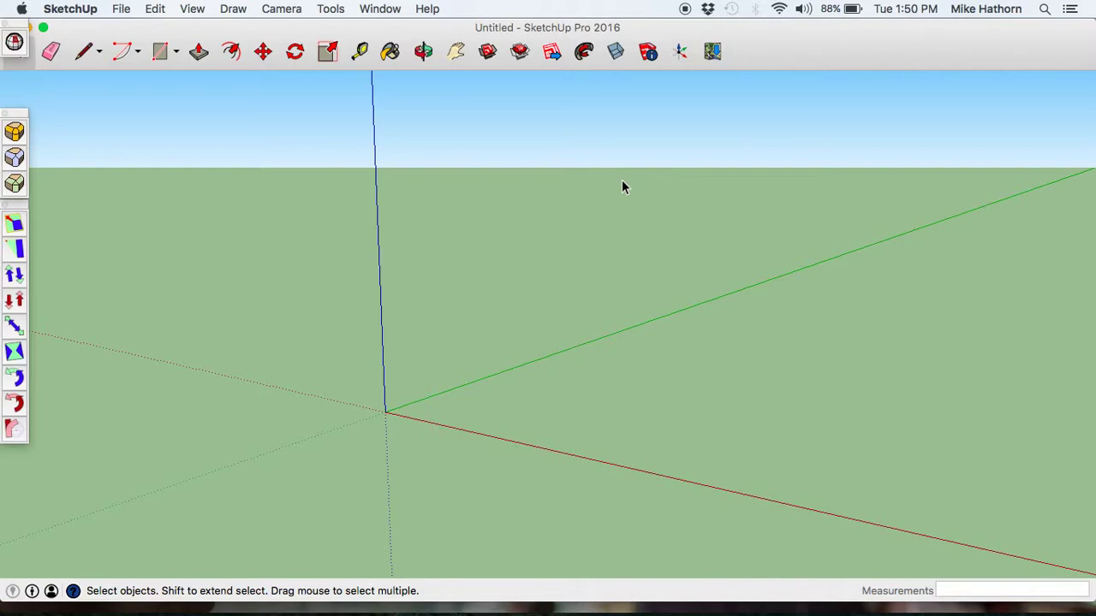
# - Geolocate the model in wilder,vt by selecting a satellite map region around the large flat-roofed building and grabbing it
pyautogui.click(714, 53)
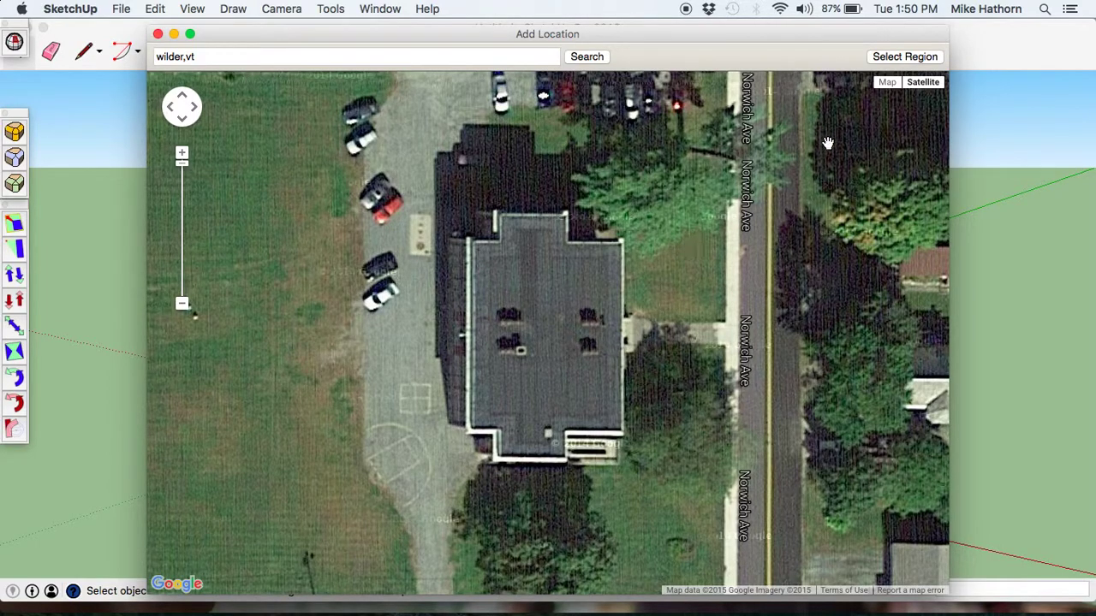
pyautogui.click(878, 59)
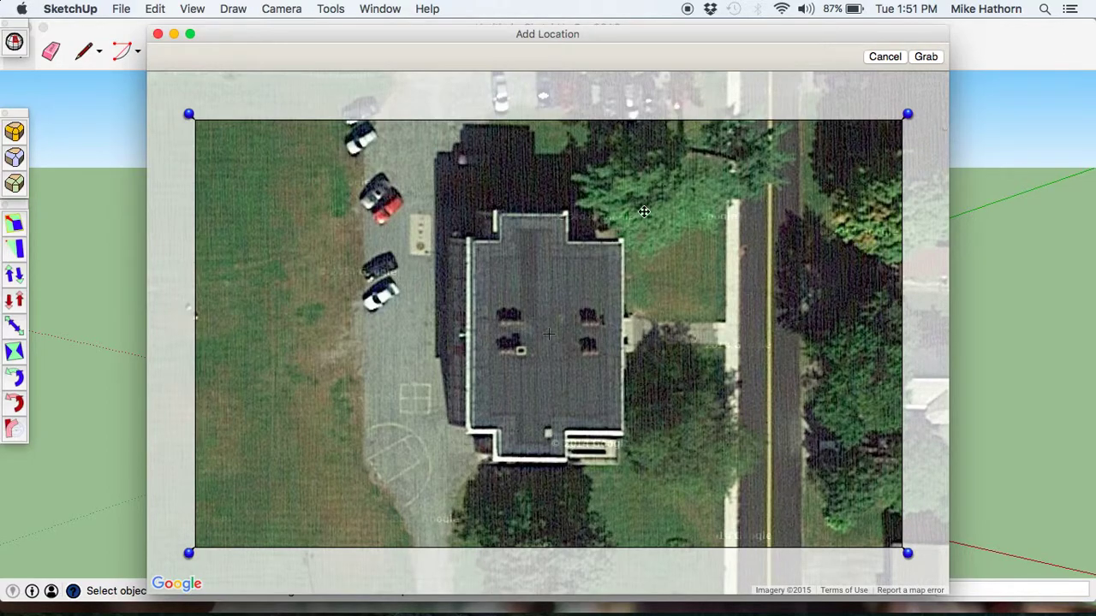
pyautogui.click(925, 58)
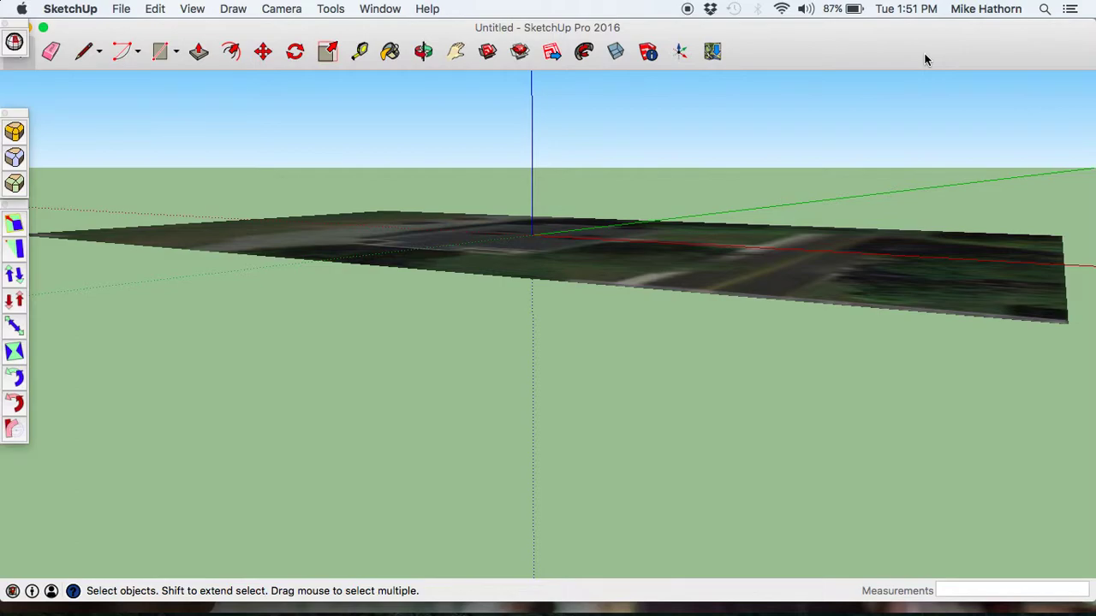
# - Try tracing the building's roof outline with lines, down the parking-lot side and around the stepped end near the entrance ramp
pyautogui.click(422, 52)
pyautogui.moveTo(540, 198)
pyautogui.mouseDown()
pyautogui.moveTo(531, 242)
pyautogui.moveTo(584, 338)
pyautogui.moveTo(492, 281)
pyautogui.moveTo(498, 376)
pyautogui.moveTo(560, 355)
pyautogui.moveTo(565, 303)
pyautogui.moveTo(568, 372)
pyautogui.mouseUp()
pyautogui.click(83, 53)
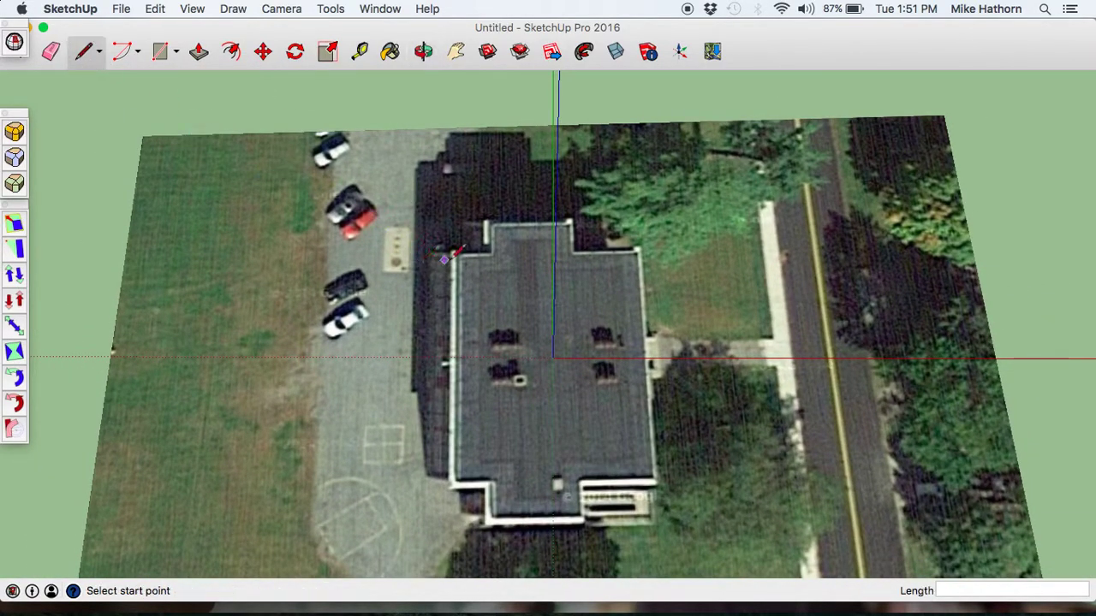
pyautogui.click(458, 256)
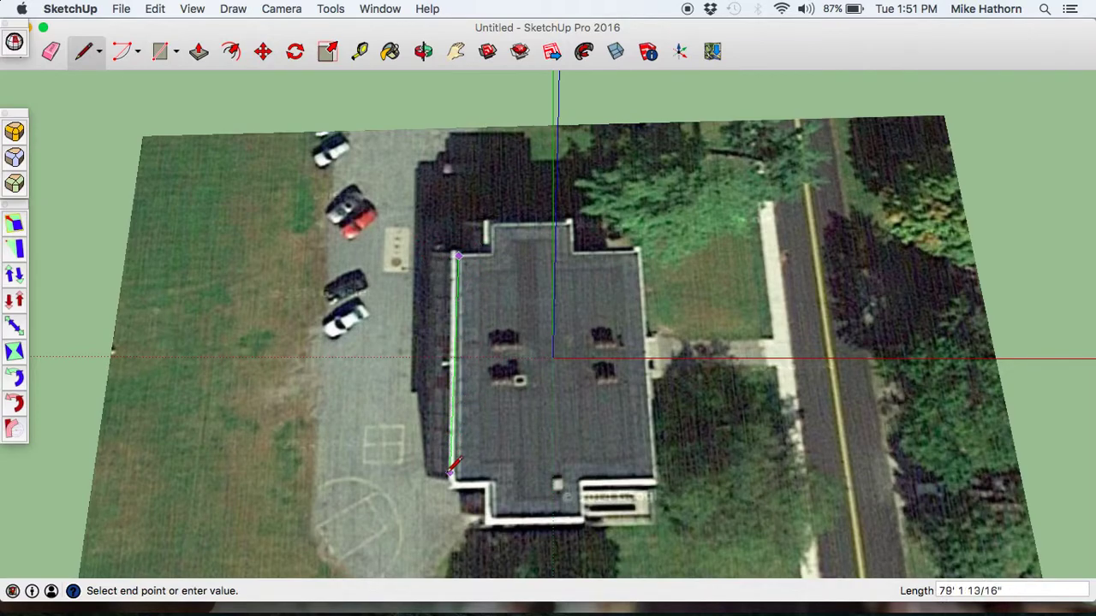
pyautogui.click(449, 481)
pyautogui.click(486, 482)
pyautogui.click(487, 520)
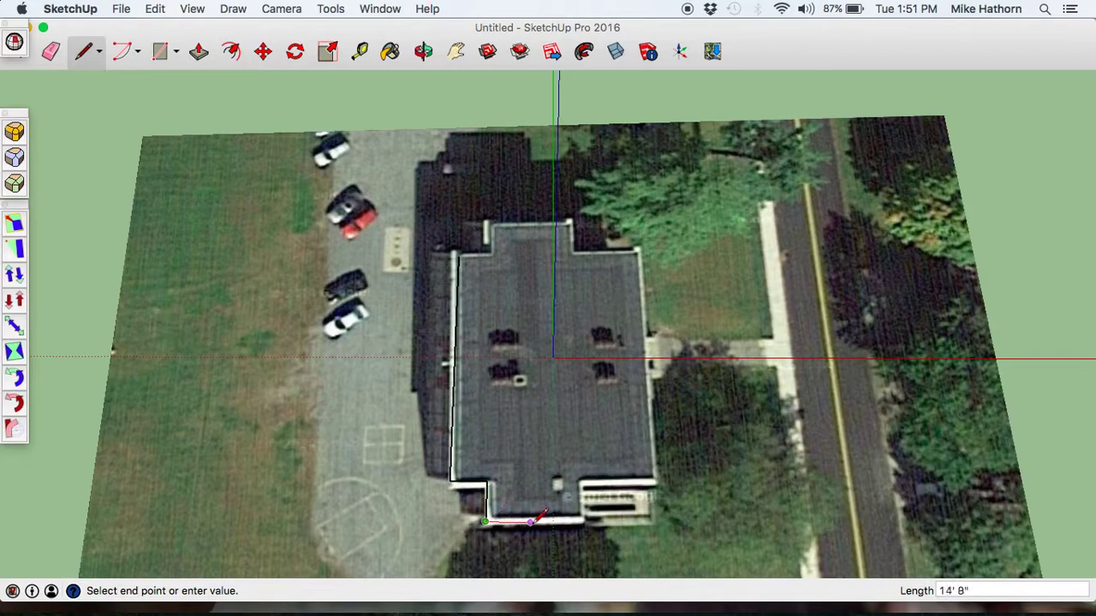
pyautogui.click(583, 520)
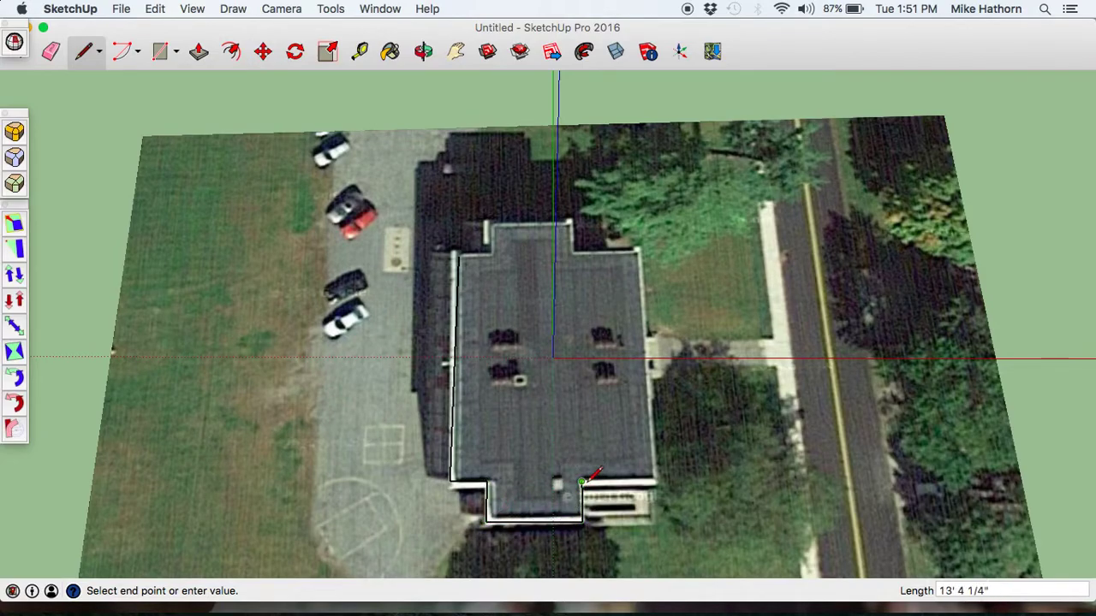
pyautogui.click(582, 482)
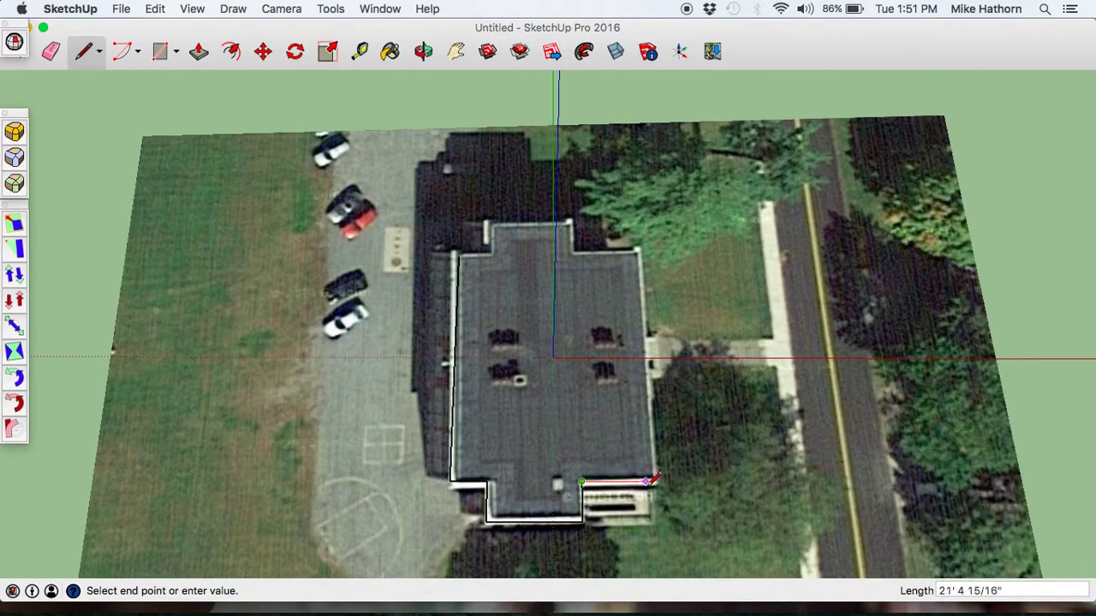
pyautogui.click(652, 482)
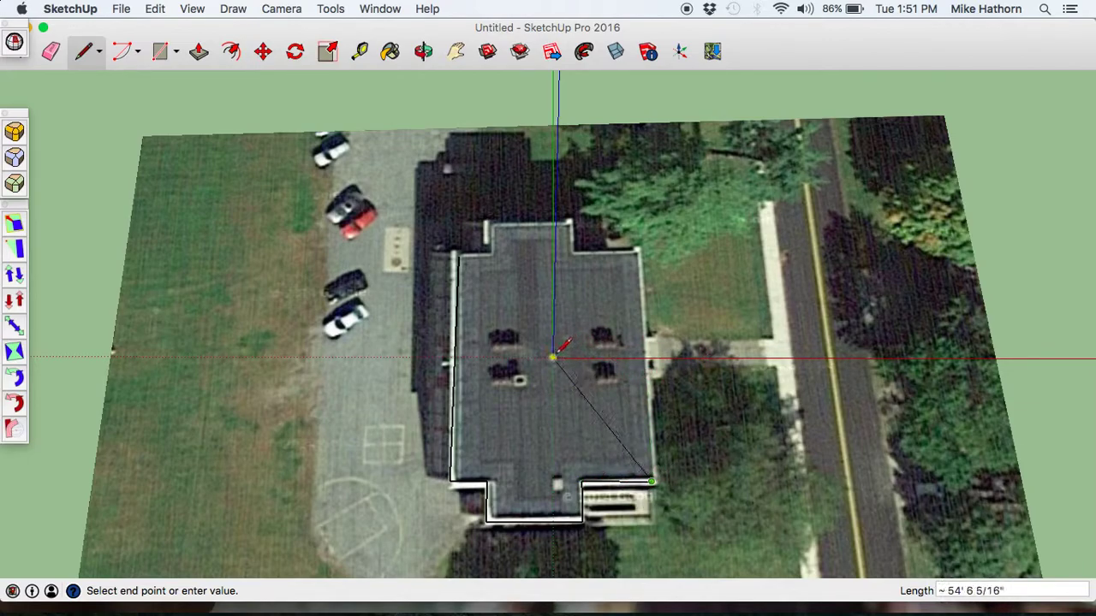
pyautogui.press('space')
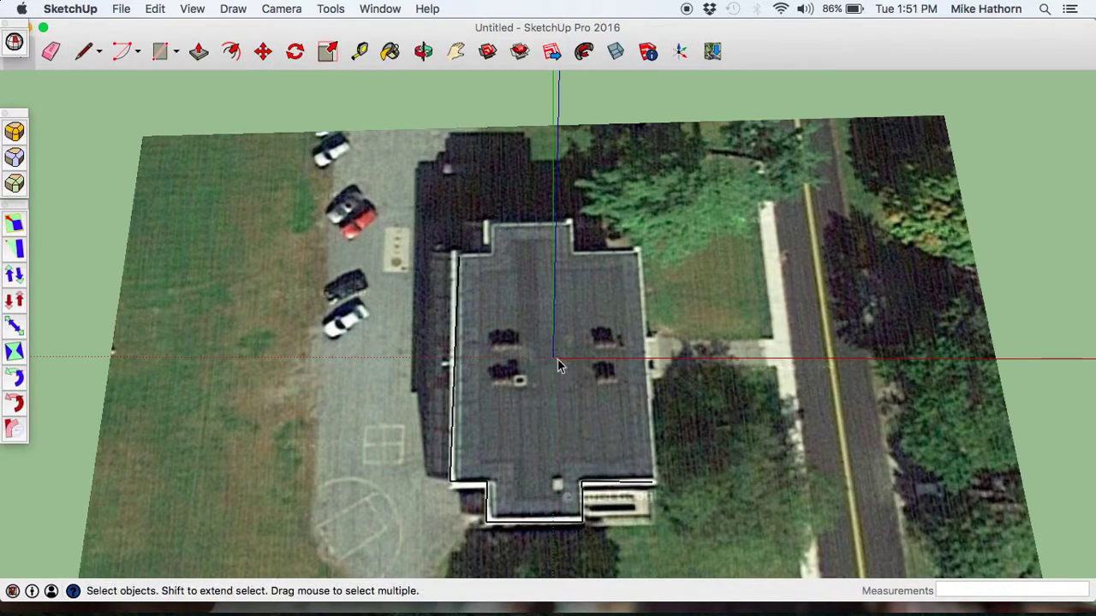
# - Find the Axis Tool among the available toolbar customization items, keep it on the toolbar and finish customizing
pyautogui.click(423, 51)
pyautogui.moveTo(609, 385); pyautogui.dragTo(460, 226)
pyautogui.moveTo(441, 323); pyautogui.dragTo(455, 322)
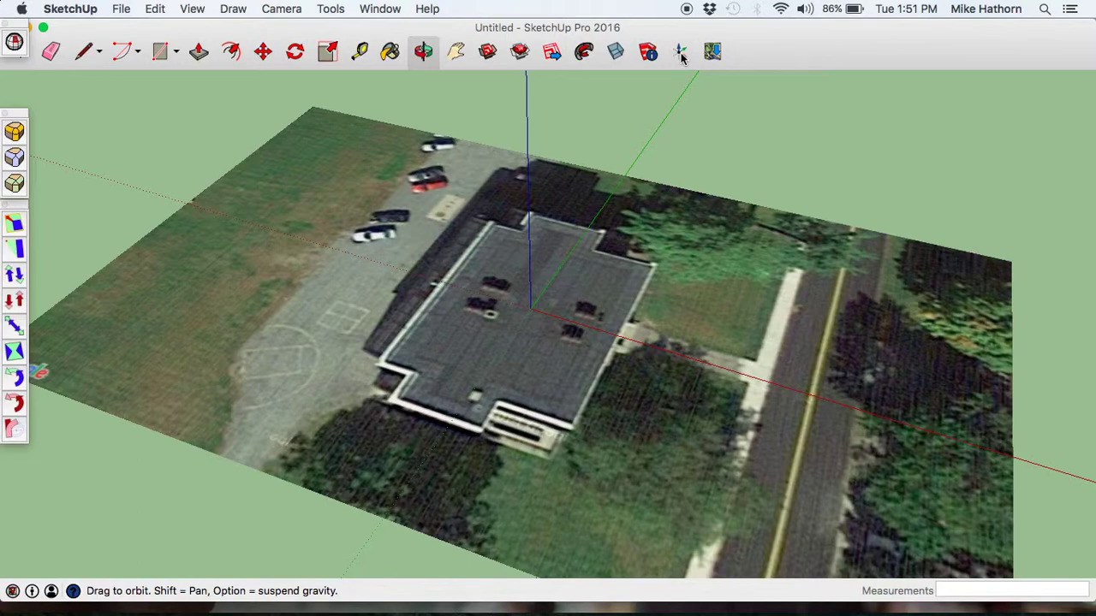
pyautogui.click(196, 7)
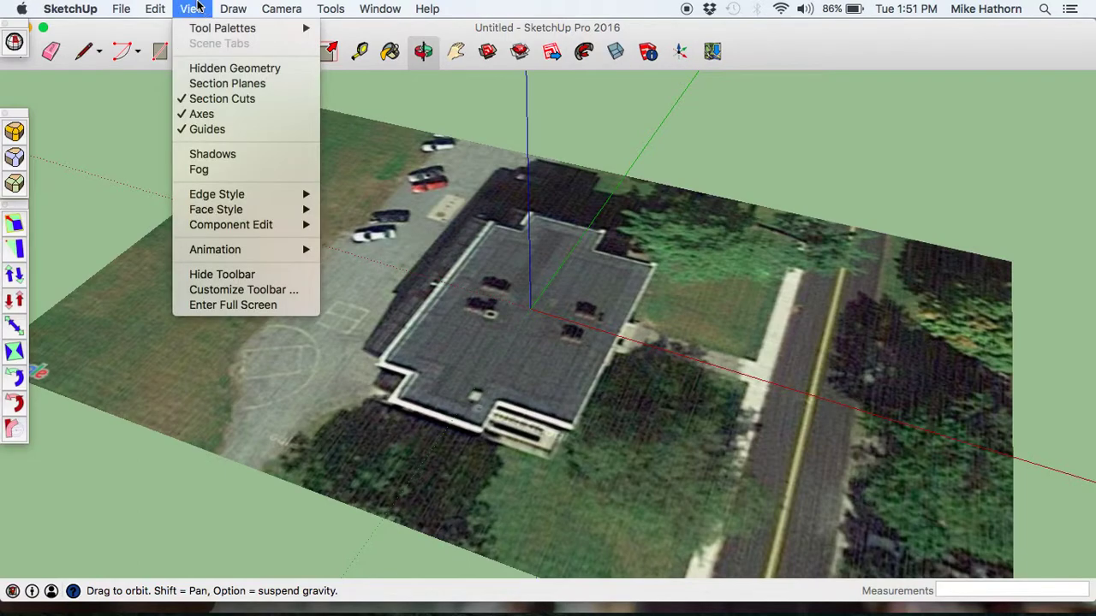
pyautogui.click(243, 291)
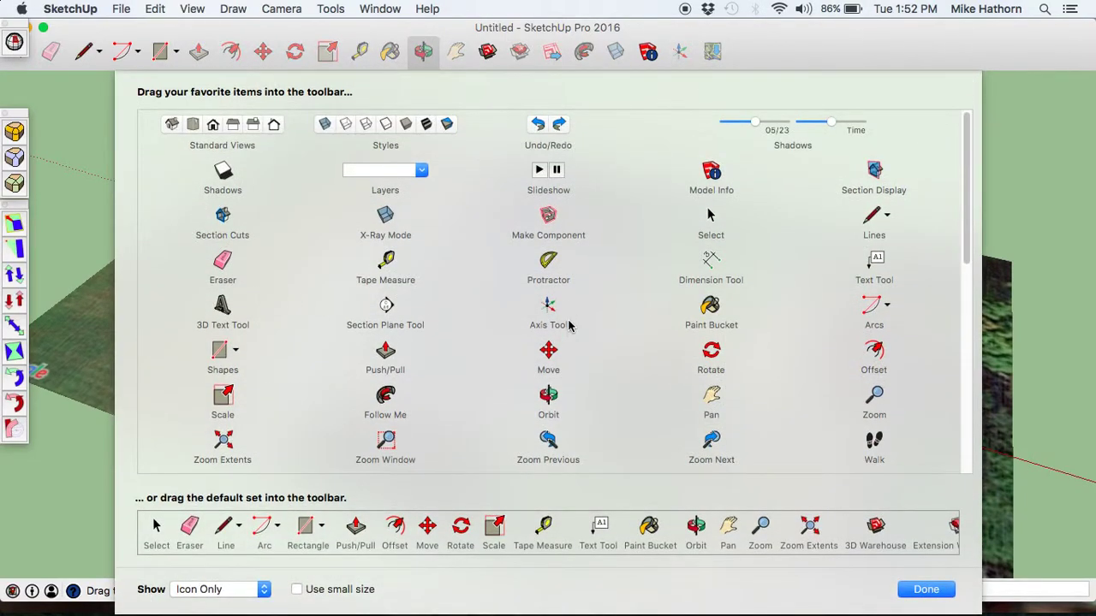
pyautogui.moveTo(549, 308); pyautogui.dragTo(685, 51)
pyautogui.click(929, 591)
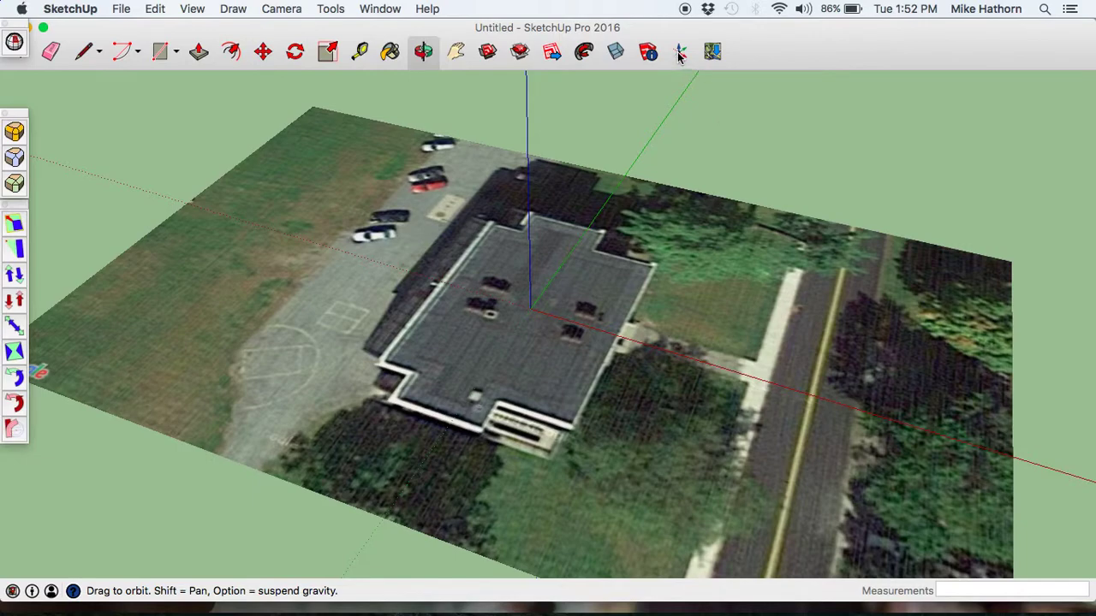
# - Place the axes origin at the main roof's corner beside the parking lot and align the red axis with the corner by the entrance ramp
pyautogui.click(680, 53)
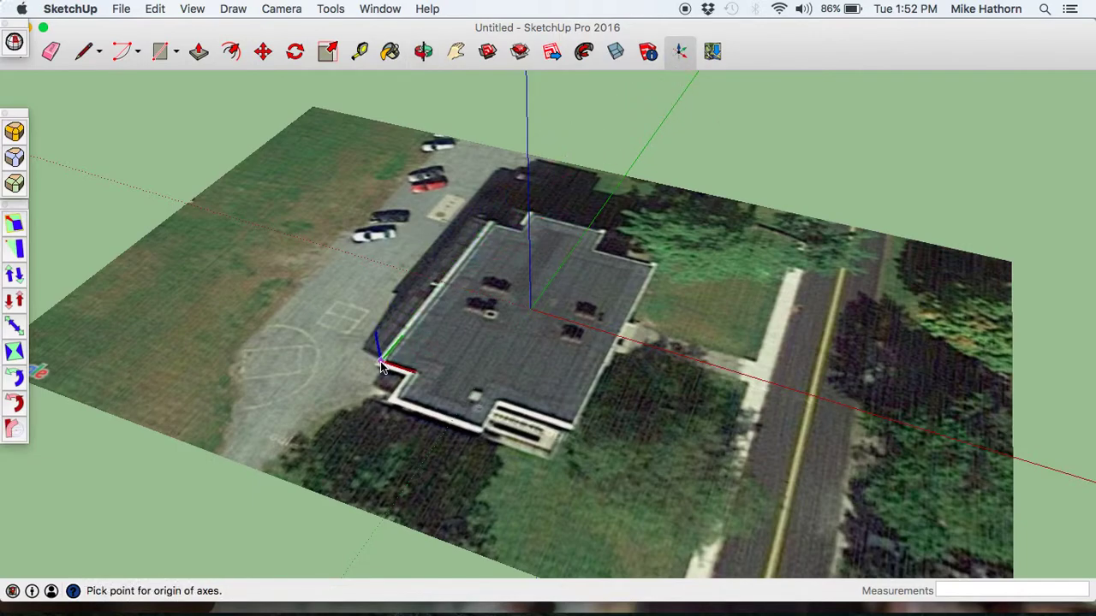
pyautogui.scroll(4, 381, 366)
pyautogui.scroll(2, 381, 367)
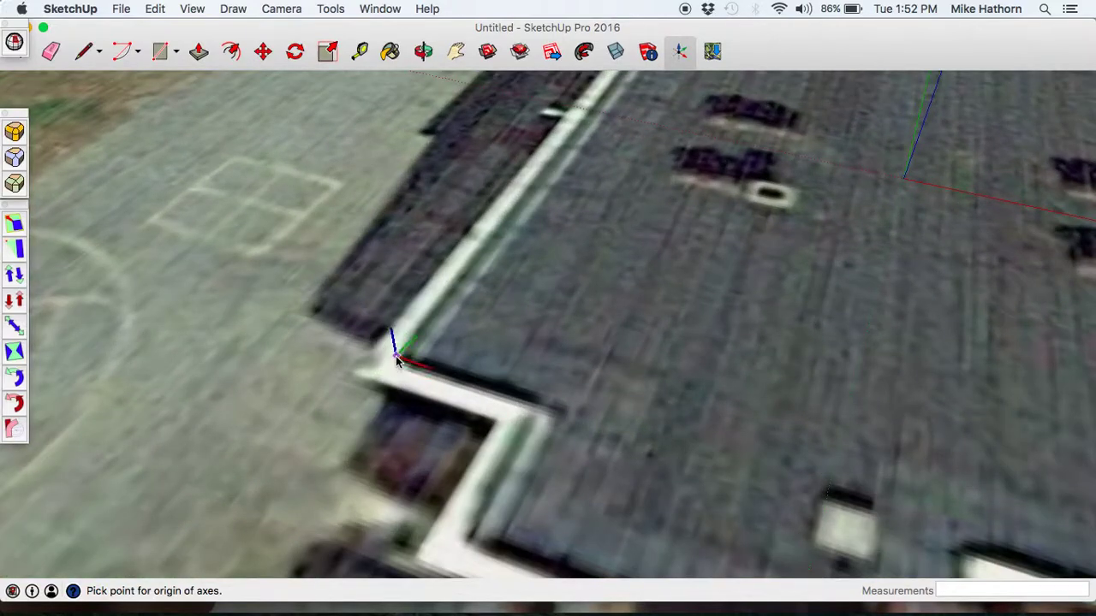
pyautogui.click(395, 362)
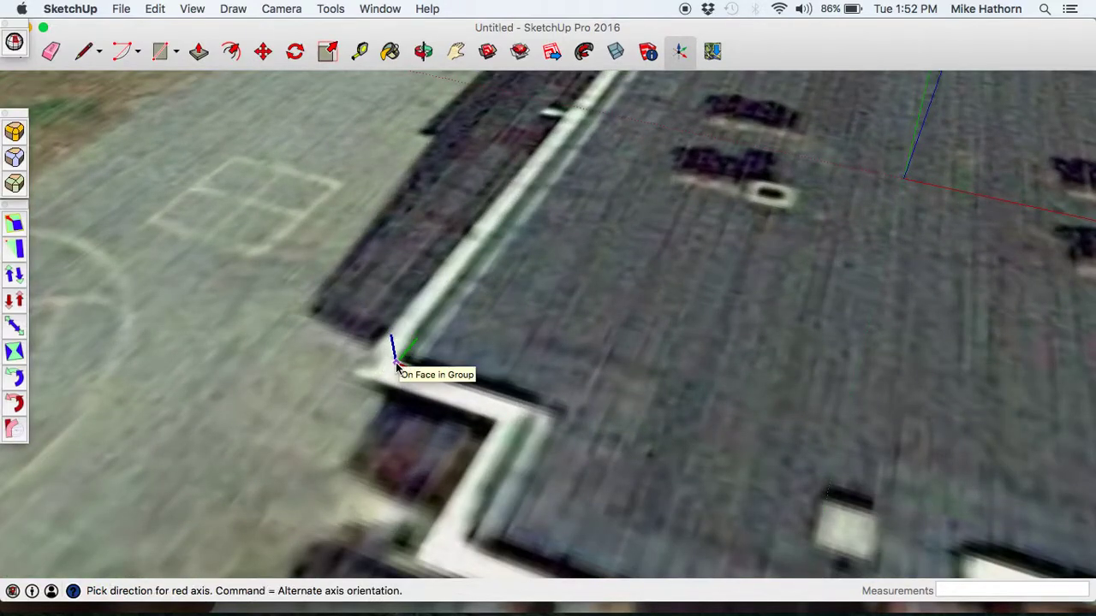
pyautogui.scroll(-5, 476, 370)
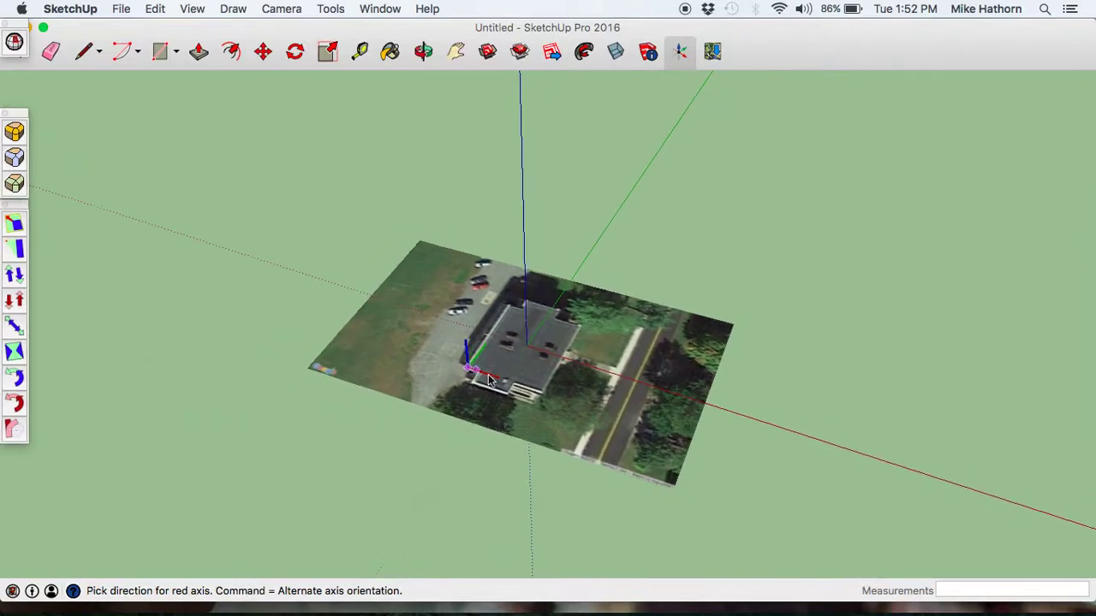
pyautogui.scroll(5, 542, 395)
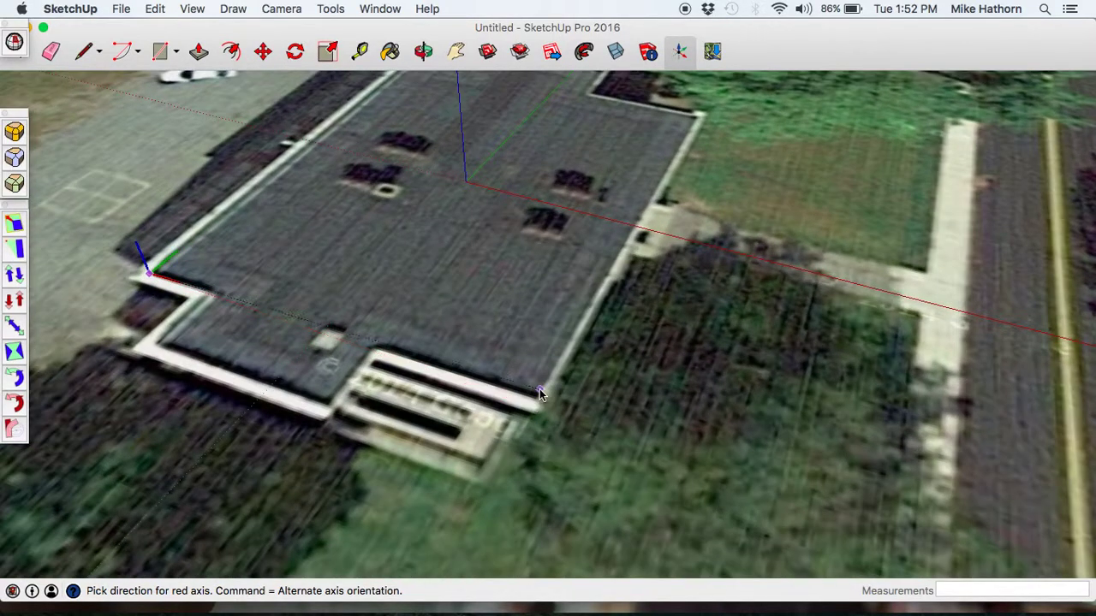
pyautogui.scroll(4, 540, 385)
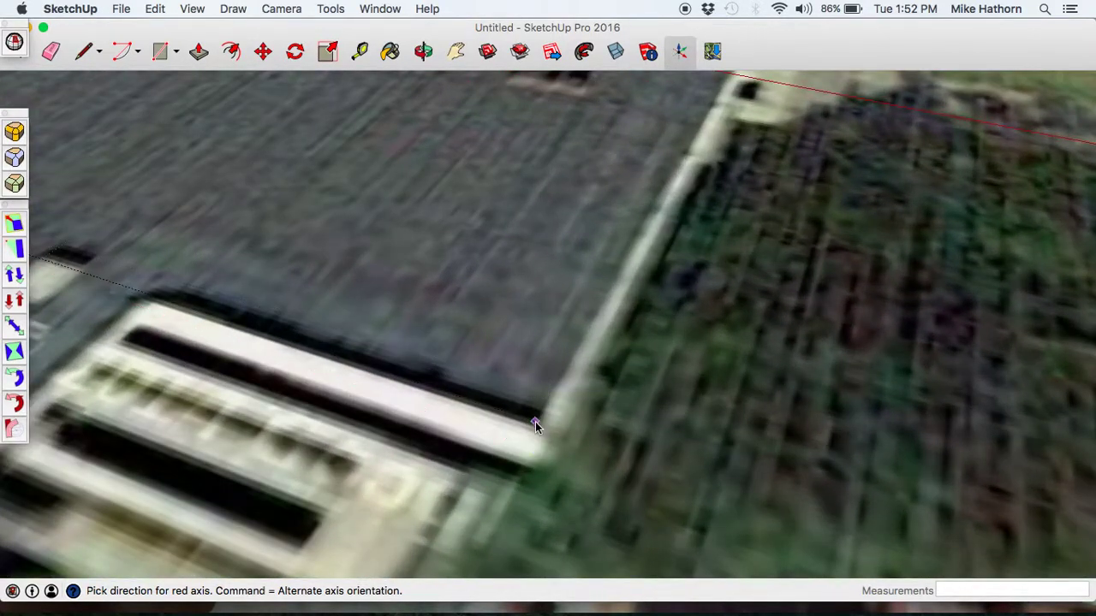
pyautogui.click(535, 425)
# - Align the green axis with the roof's long parking-lot edge by picking the corner at its far end
pyautogui.scroll(-6, 535, 425)
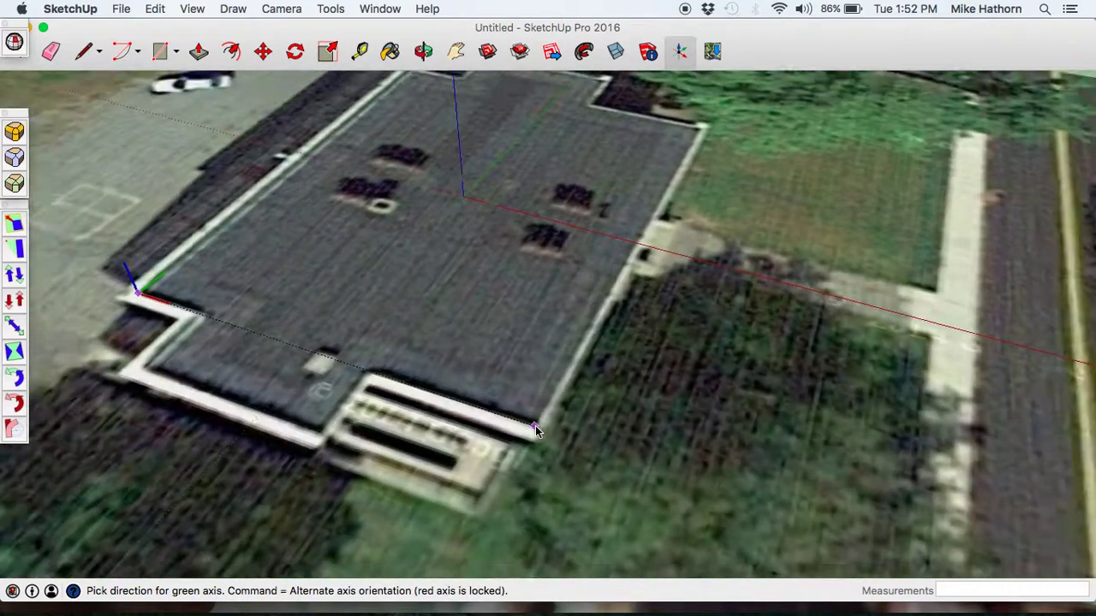
pyautogui.scroll(6, 397, 201)
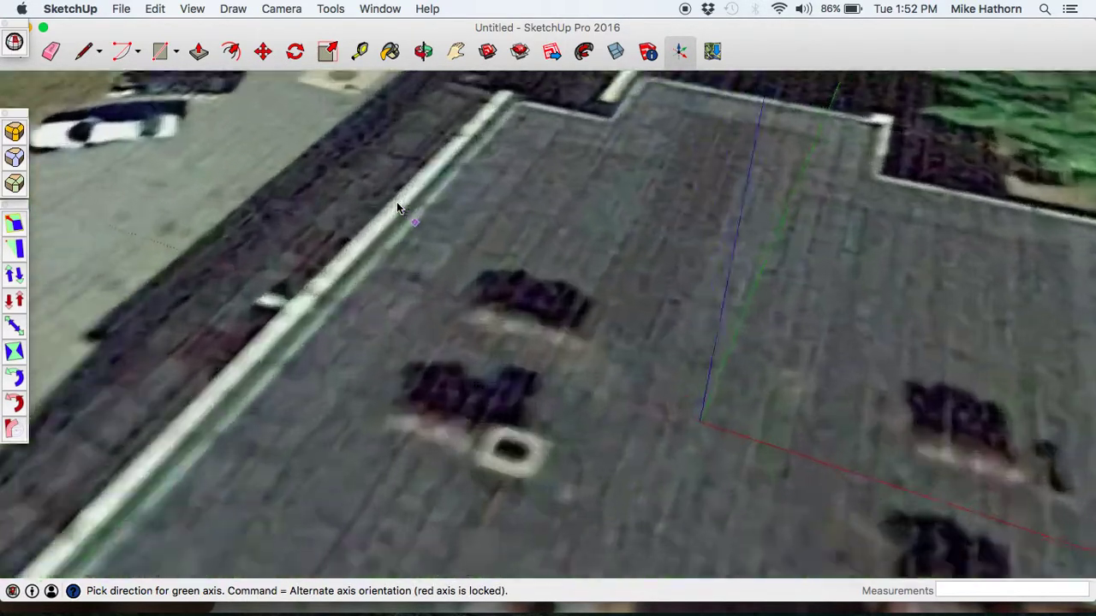
pyautogui.scroll(-4, 476, 131)
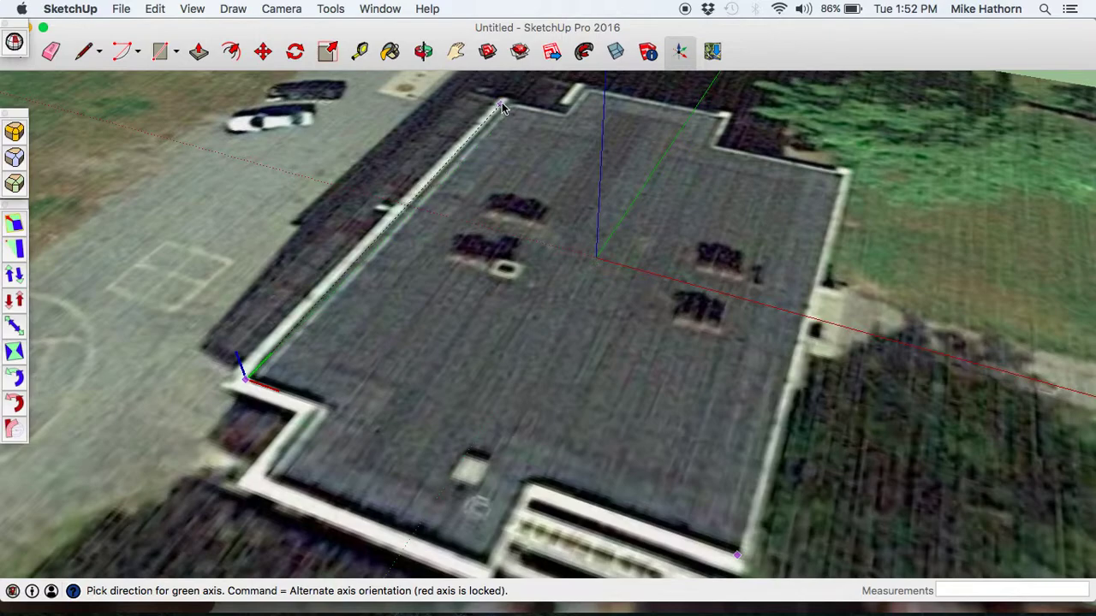
pyautogui.click(509, 105)
pyautogui.scroll(-4, 582, 201)
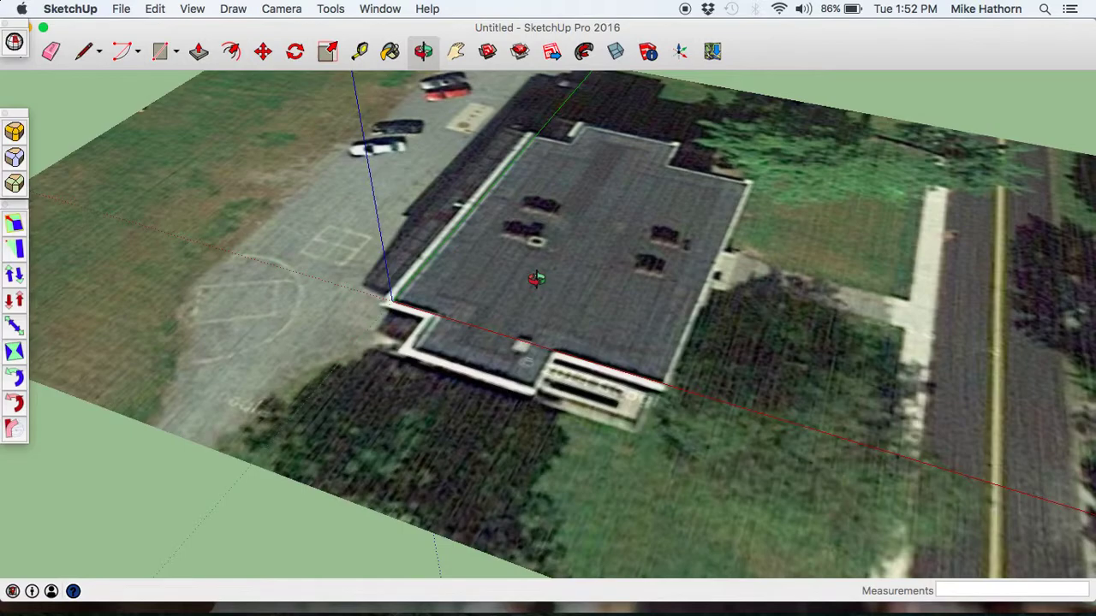
# - Draw a rectangle of about 82 ft by 66 ft over the main roof, from the axes origin to the opposite corner
pyautogui.click(160, 53)
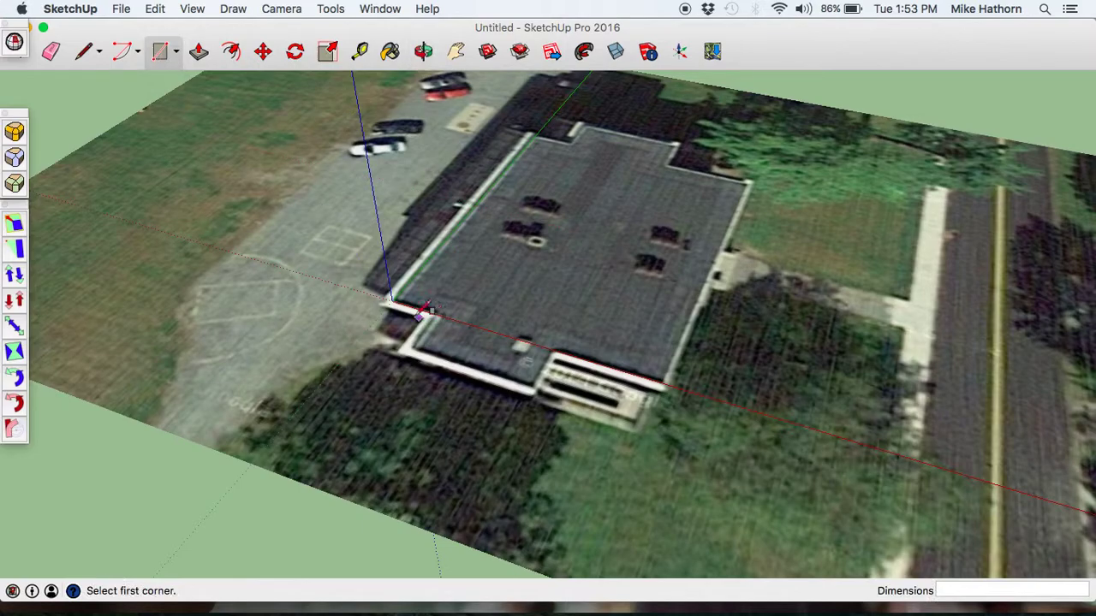
pyautogui.click(391, 299)
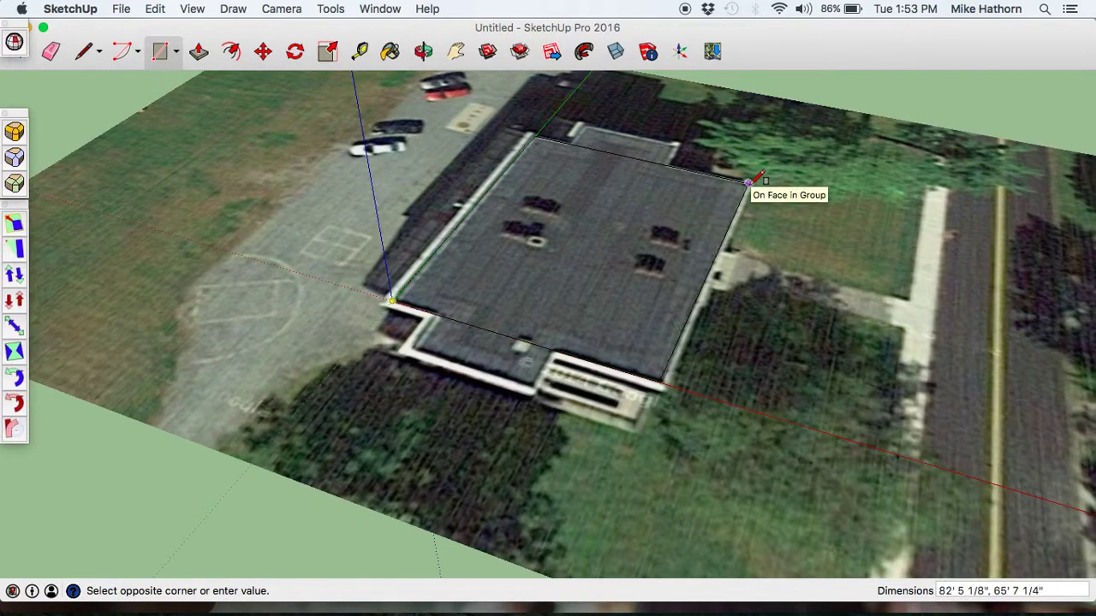
pyautogui.click(749, 181)
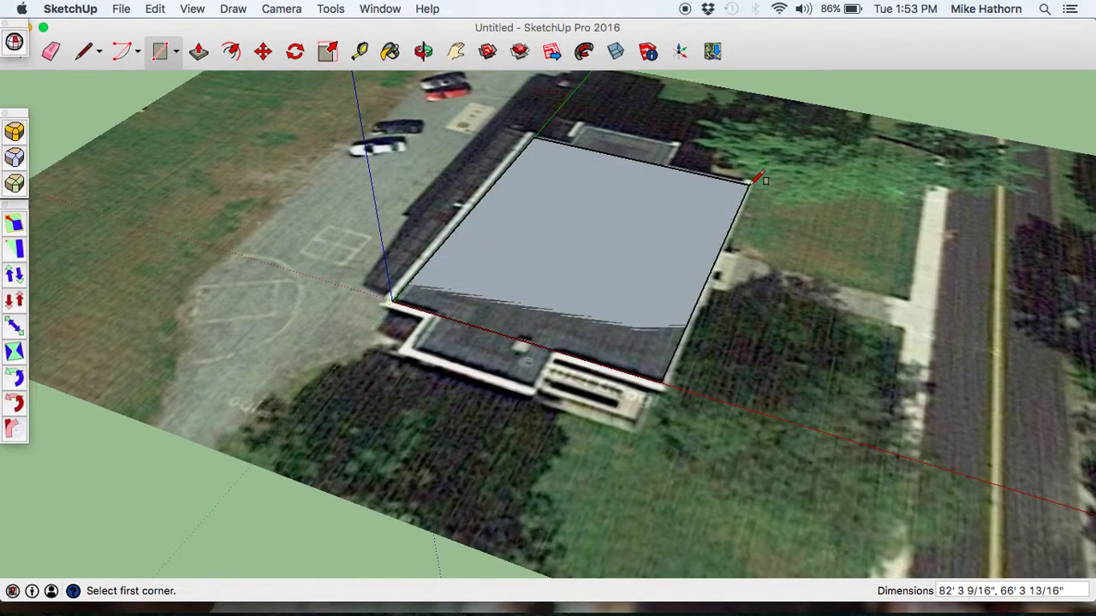
# - Draw rectangles over both roof projections, about 31 ft by 13 ft at the near end and 31 ft by 14 ft at the far end
pyautogui.click(433, 312)
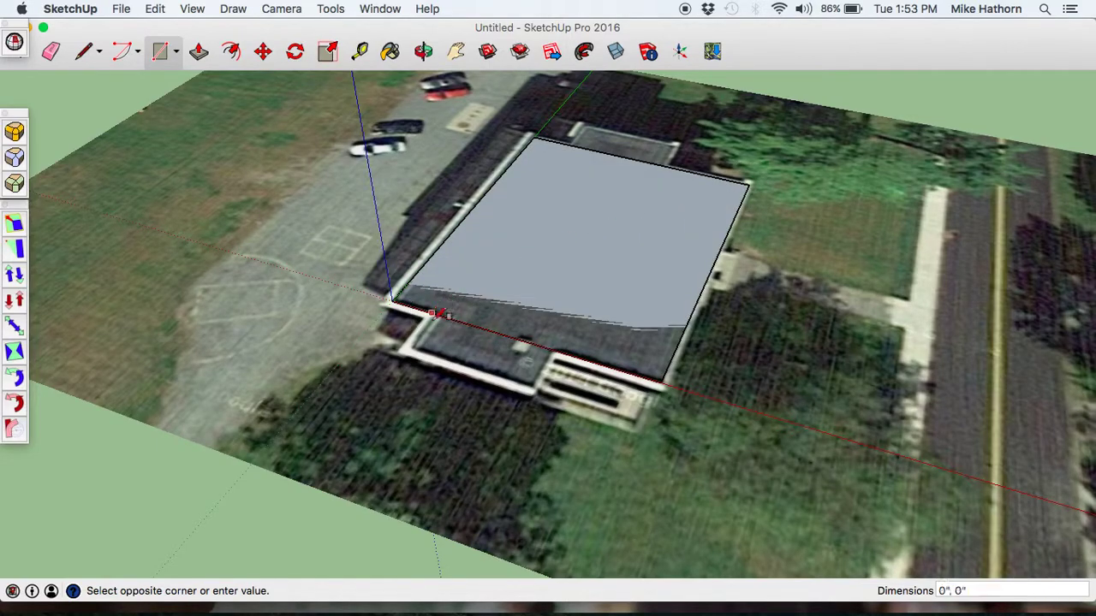
pyautogui.click(543, 385)
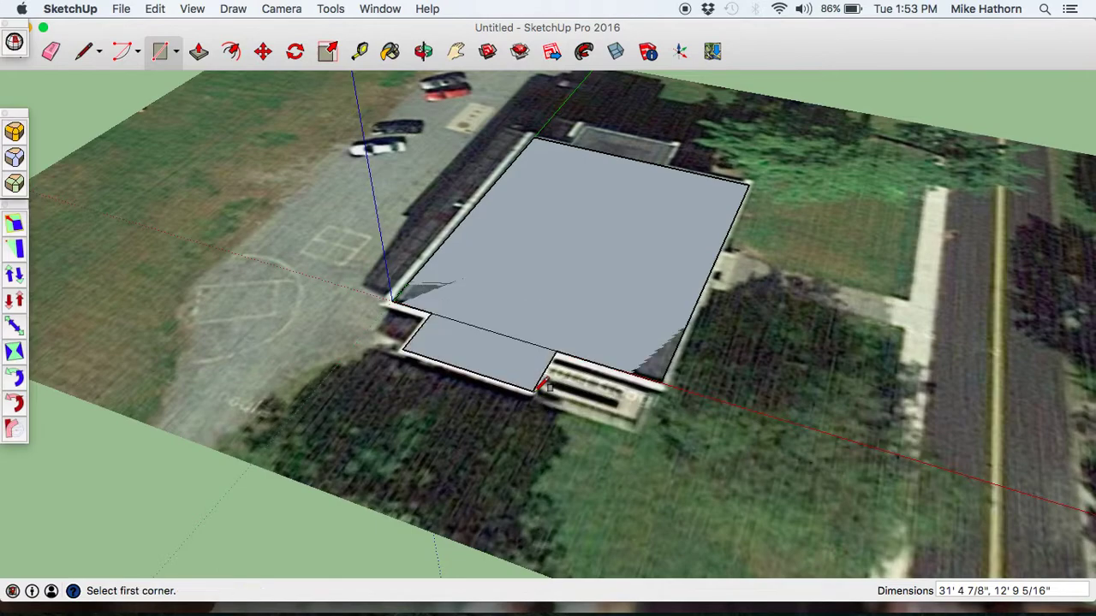
pyautogui.click(567, 144)
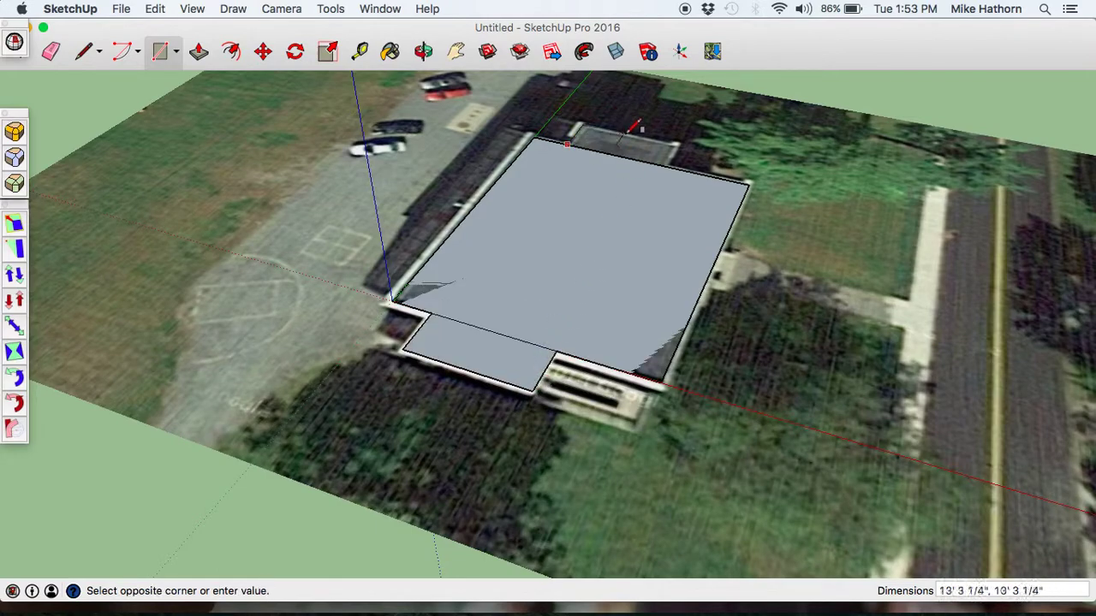
pyautogui.click(678, 158)
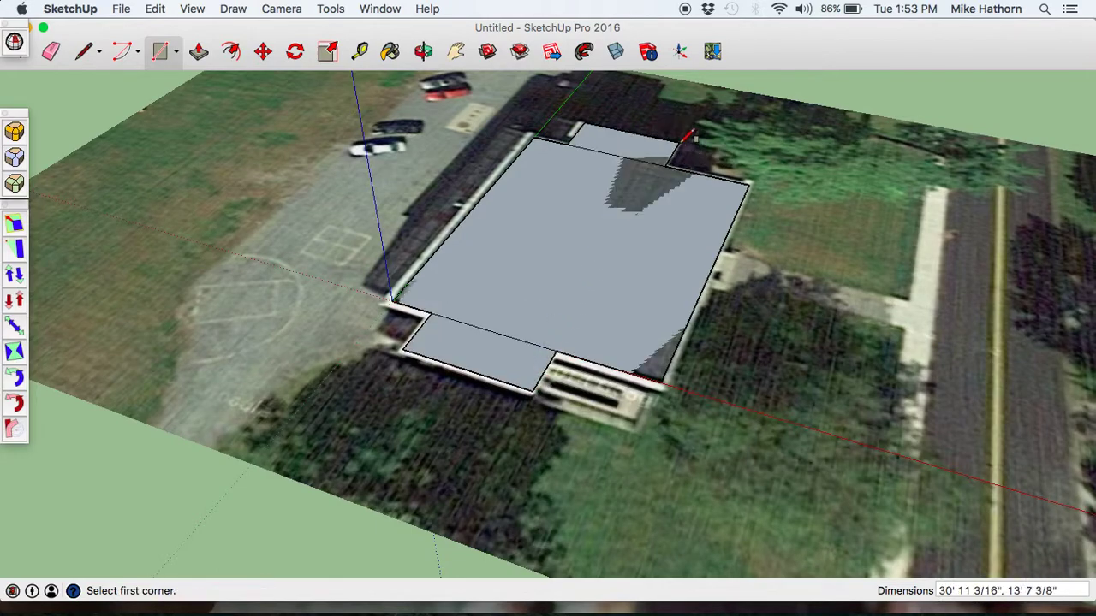
# - Erase the dividing edges between the main roof rectangle and both projections so the footprint forms one face
pyautogui.press('e')
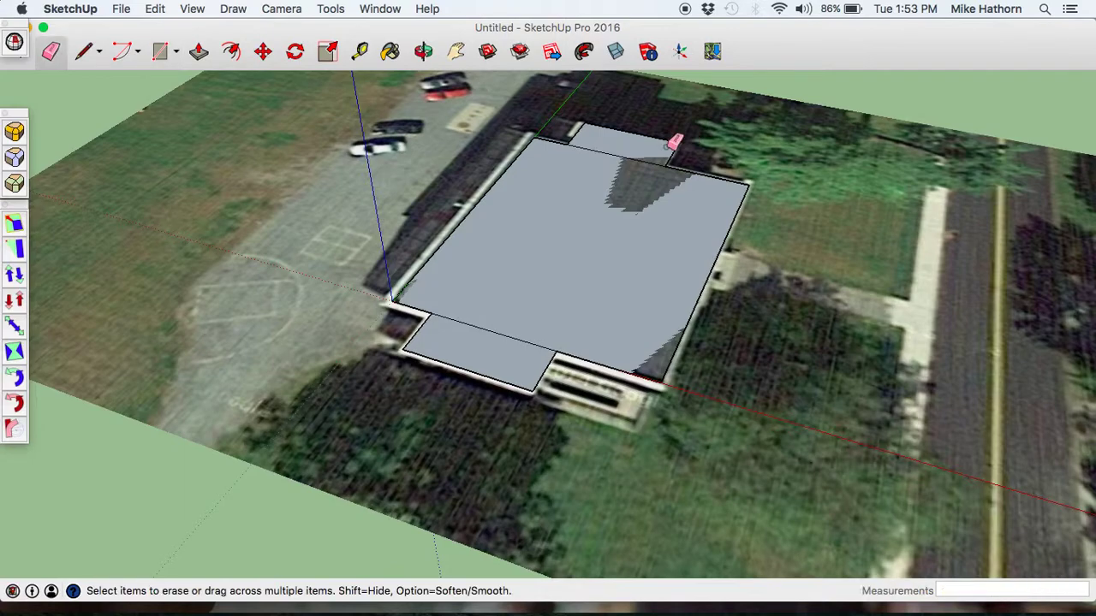
pyautogui.click(644, 163)
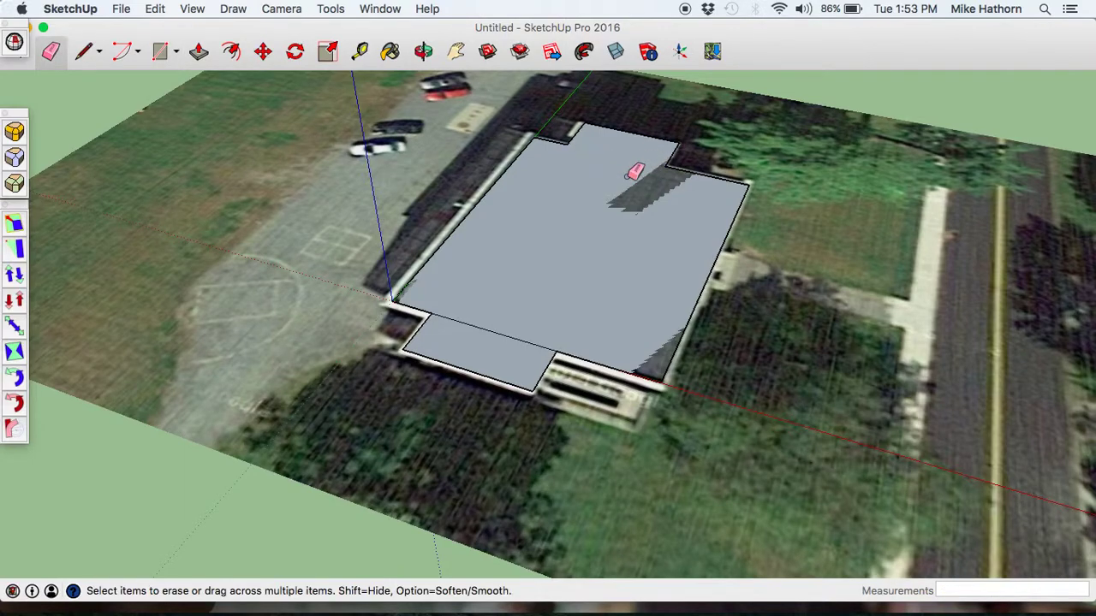
pyautogui.click(521, 333)
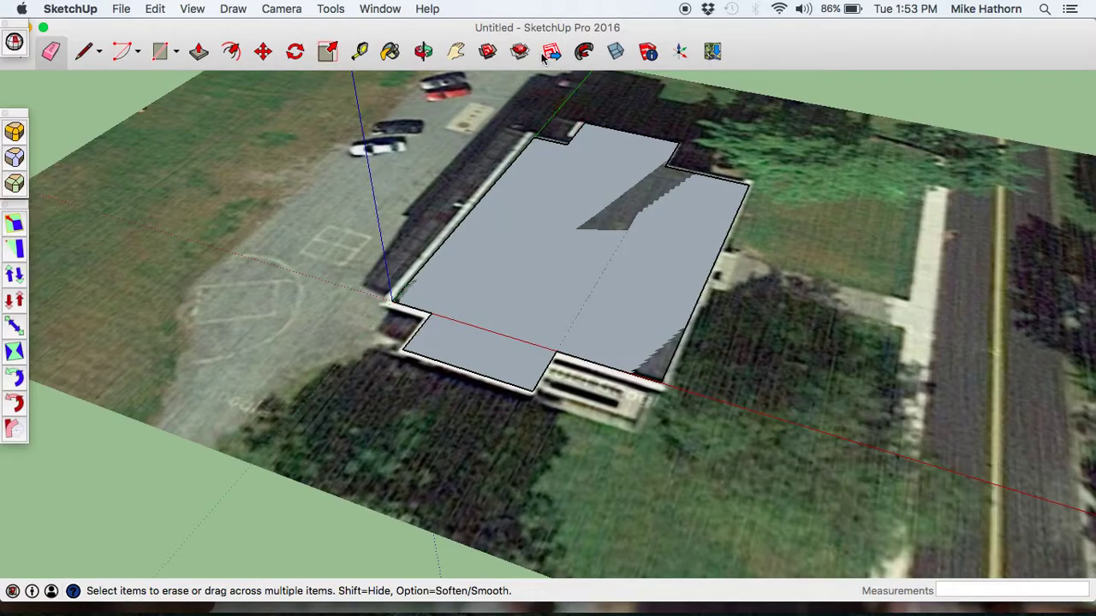
# - Try pulling the joined building footprint up freehand, and undo the extrusion
pyautogui.click(423, 51)
pyautogui.moveTo(714, 259); pyautogui.dragTo(553, 245)
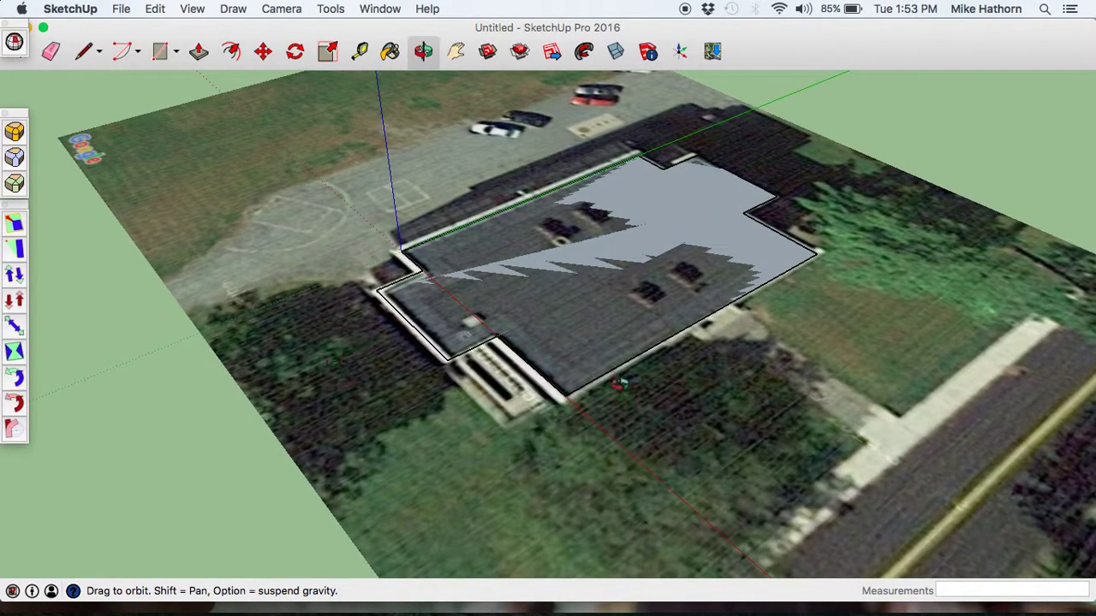
pyautogui.moveTo(657, 332); pyautogui.dragTo(690, 284)
pyautogui.press('p')
pyautogui.press('o')
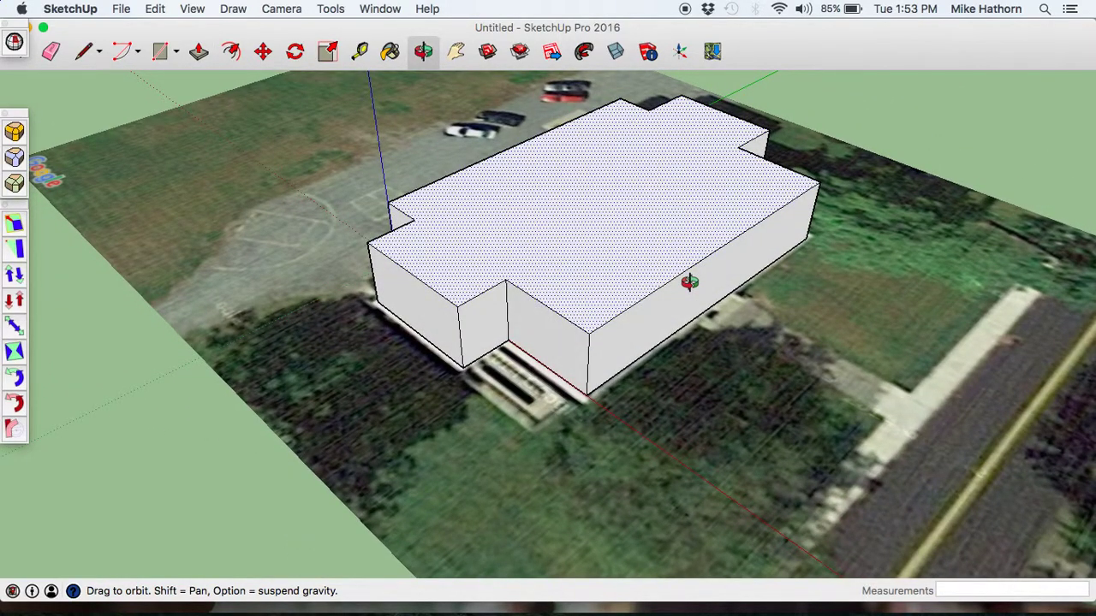
pyautogui.press('super+z')
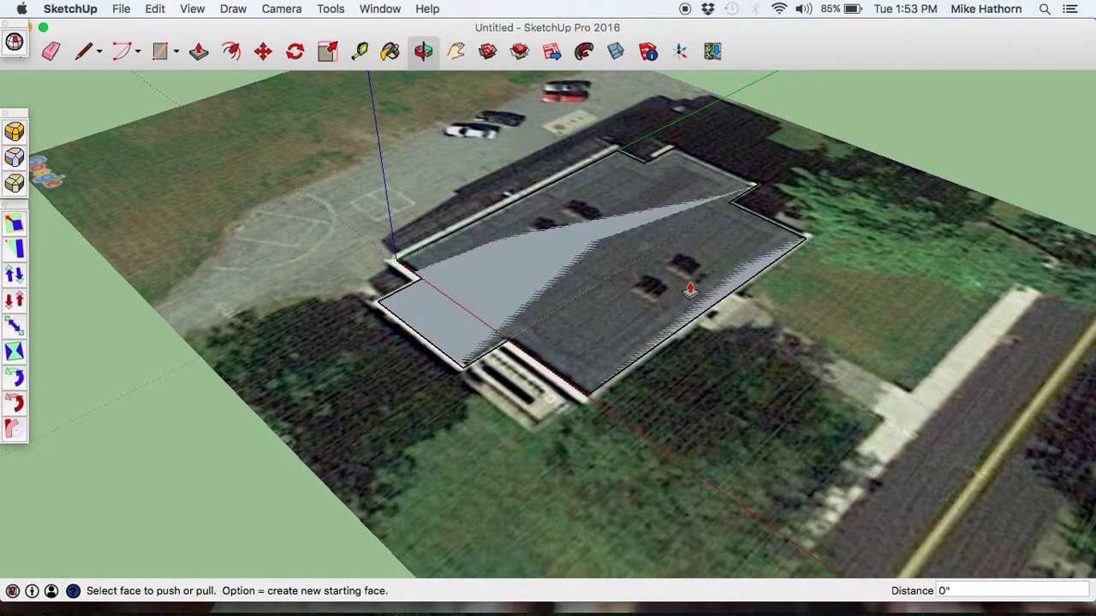
# - Try a 26 ft extrusion of the building footprint and reset its distance to 0
pyautogui.click(594, 264)
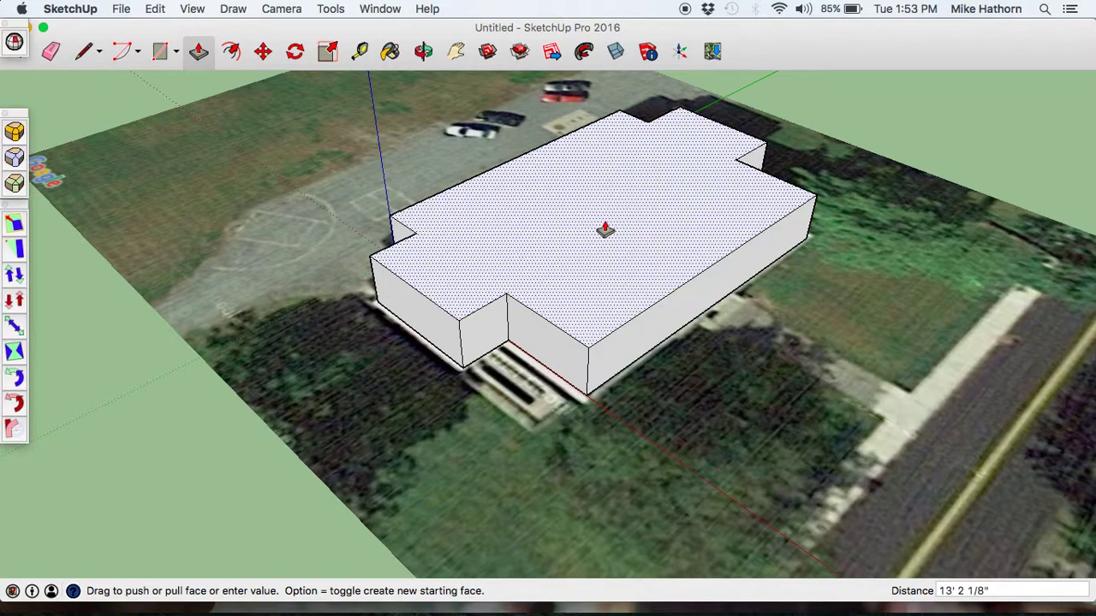
pyautogui.write('26')
pyautogui.press('Return')
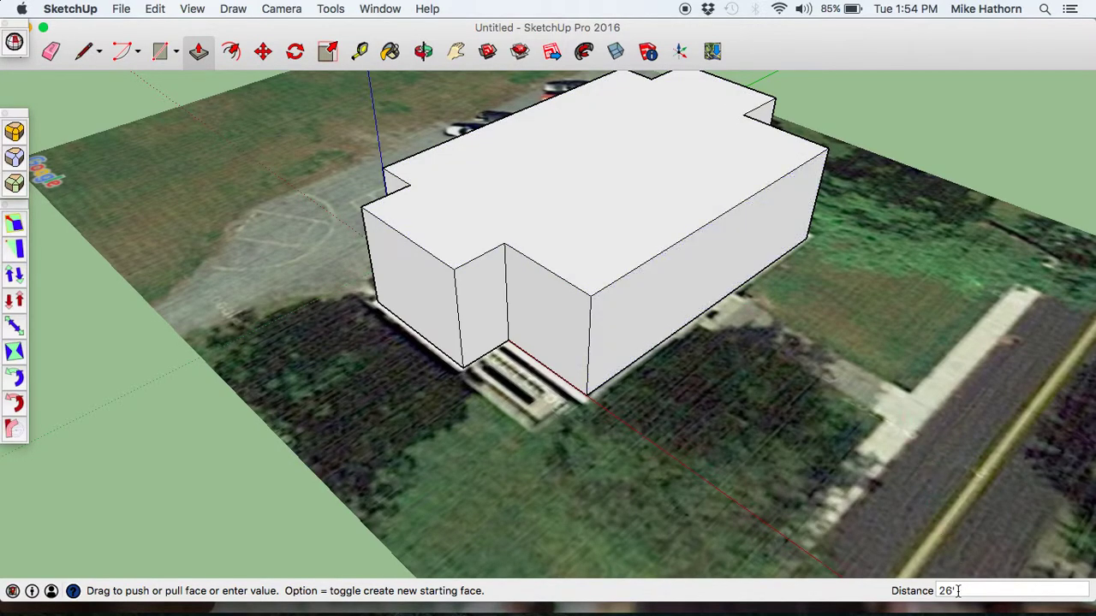
pyautogui.moveTo(958, 590); pyautogui.dragTo(933, 597)
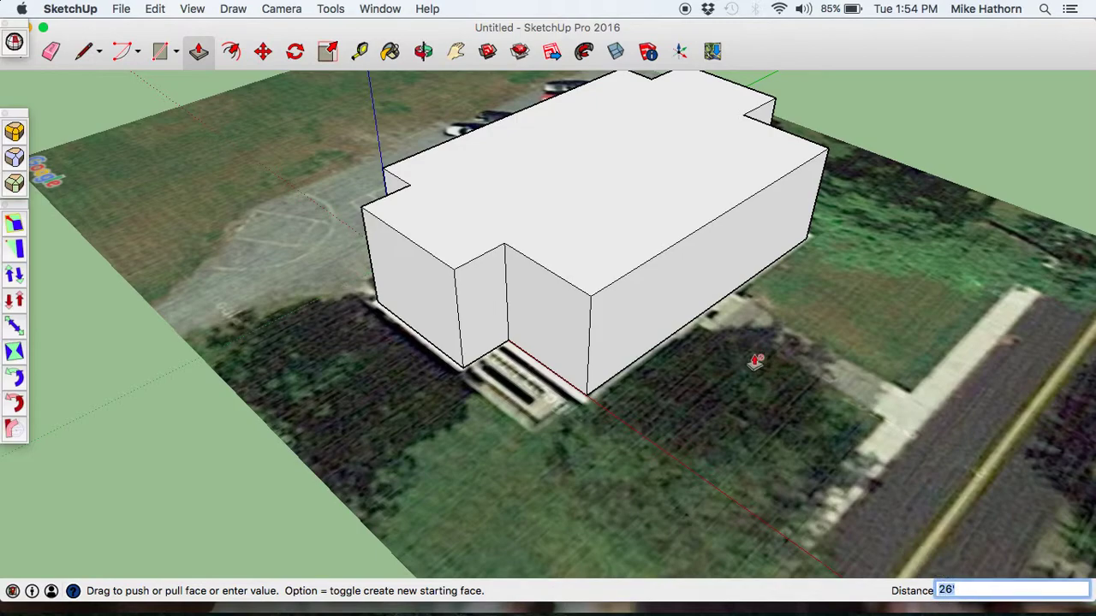
pyautogui.write('0')
pyautogui.press('Return')
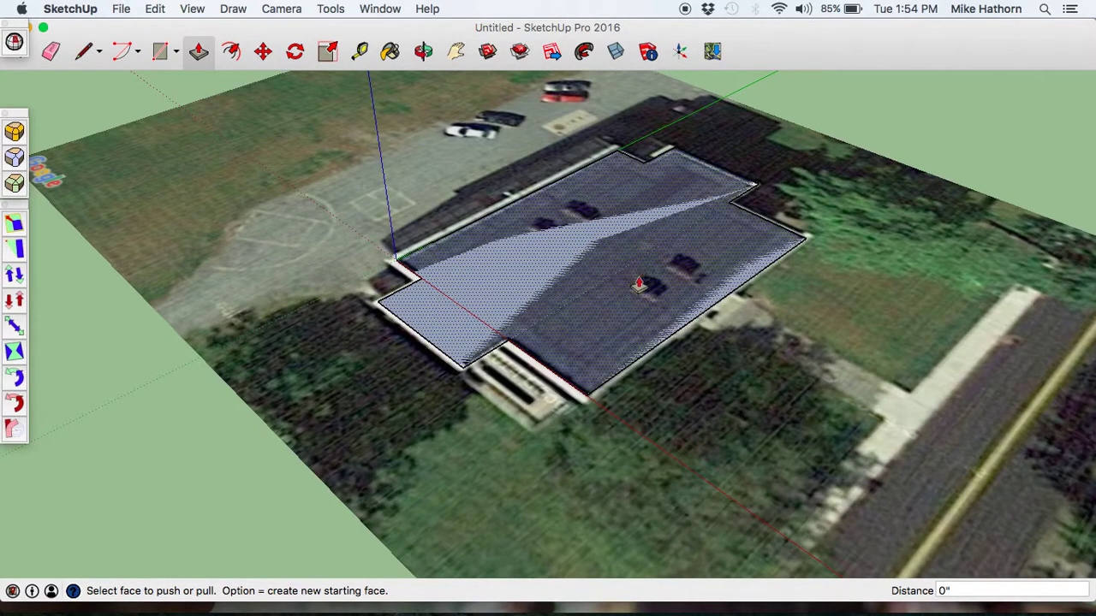
# - Extrude the building footprint upward by 26 ft with Push/Pull
pyautogui.click(642, 272)
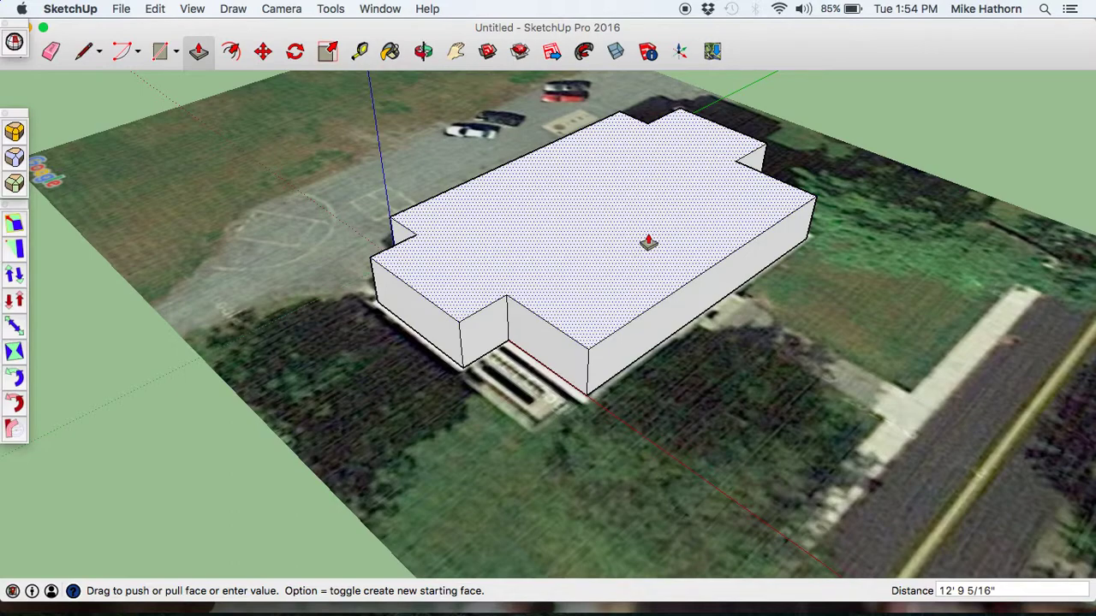
pyautogui.write('26')
pyautogui.press('Return')
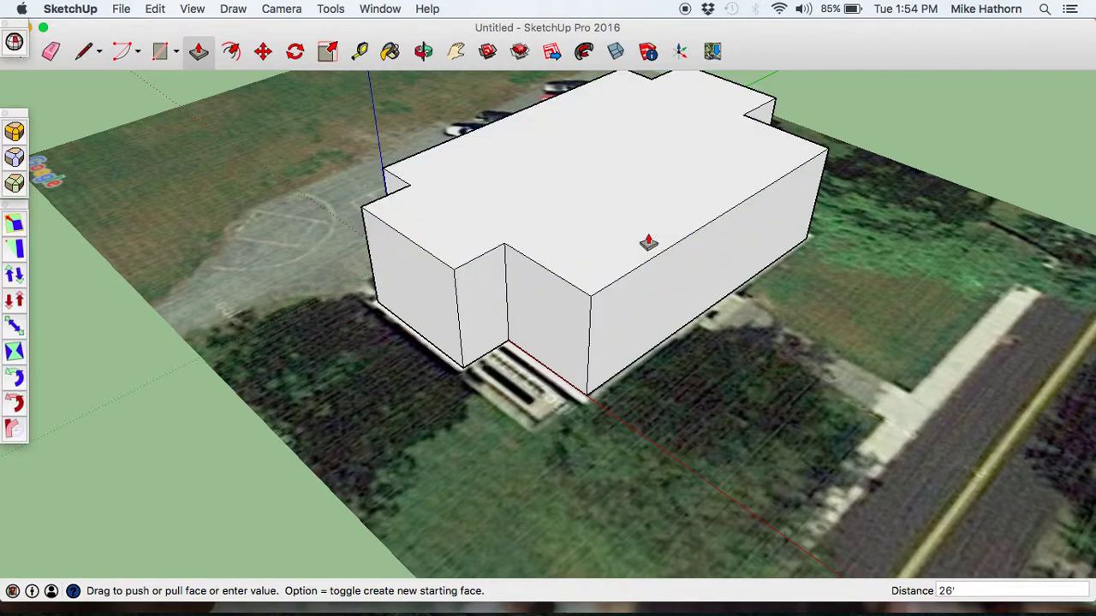
# - Select the long wall facing the road and start adding a photo texture to it
pyautogui.click(423, 51)
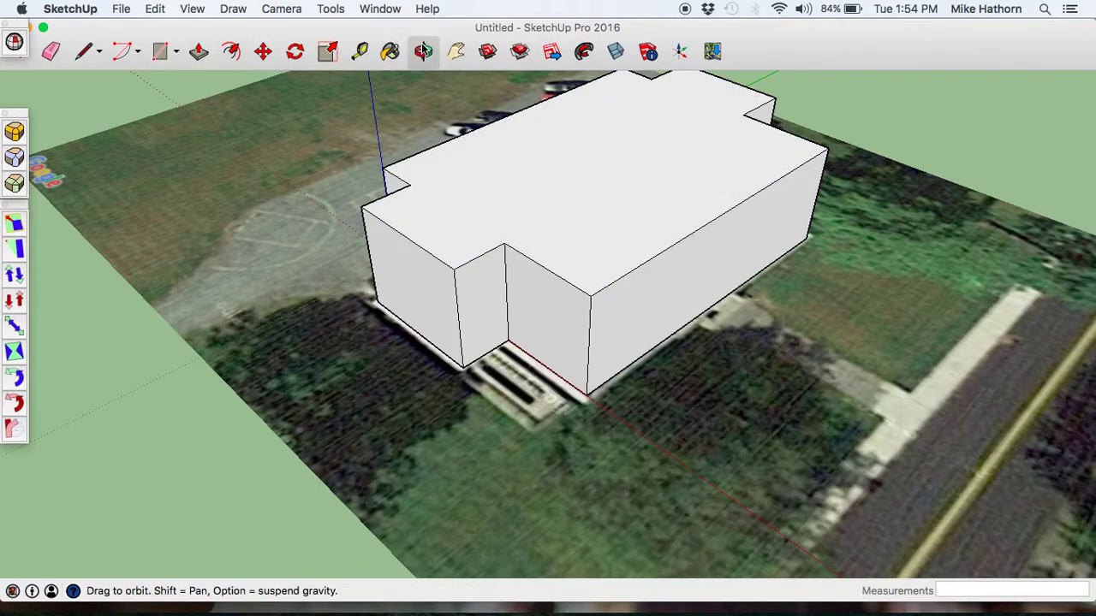
pyautogui.moveTo(711, 312); pyautogui.dragTo(659, 239)
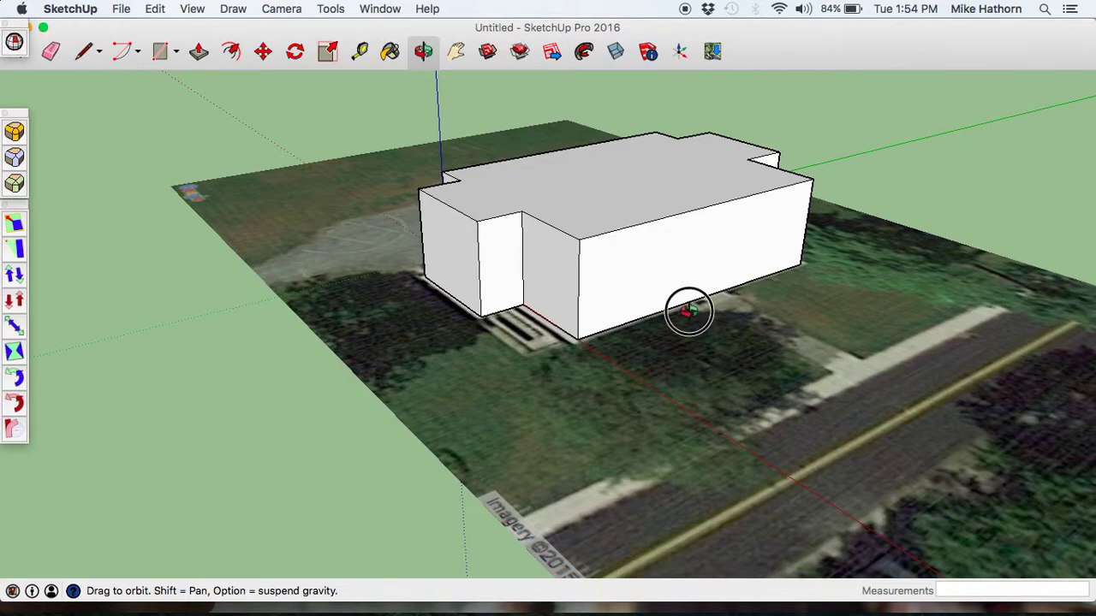
pyautogui.moveTo(688, 310); pyautogui.dragTo(682, 309)
pyautogui.moveTo(771, 446); pyautogui.dragTo(722, 433)
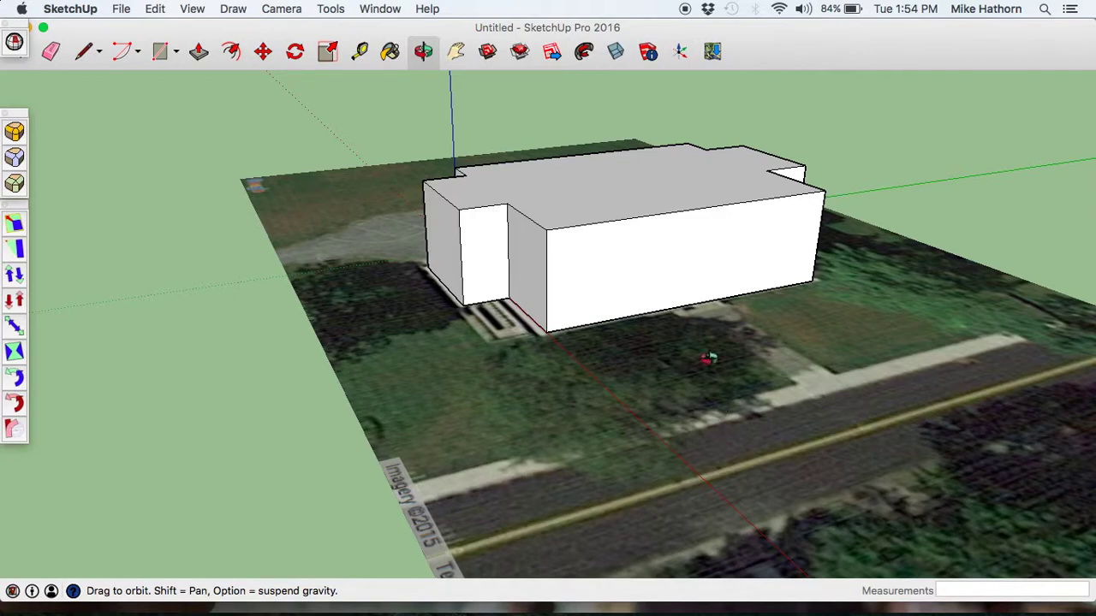
pyautogui.press('space')
pyautogui.click(690, 277)
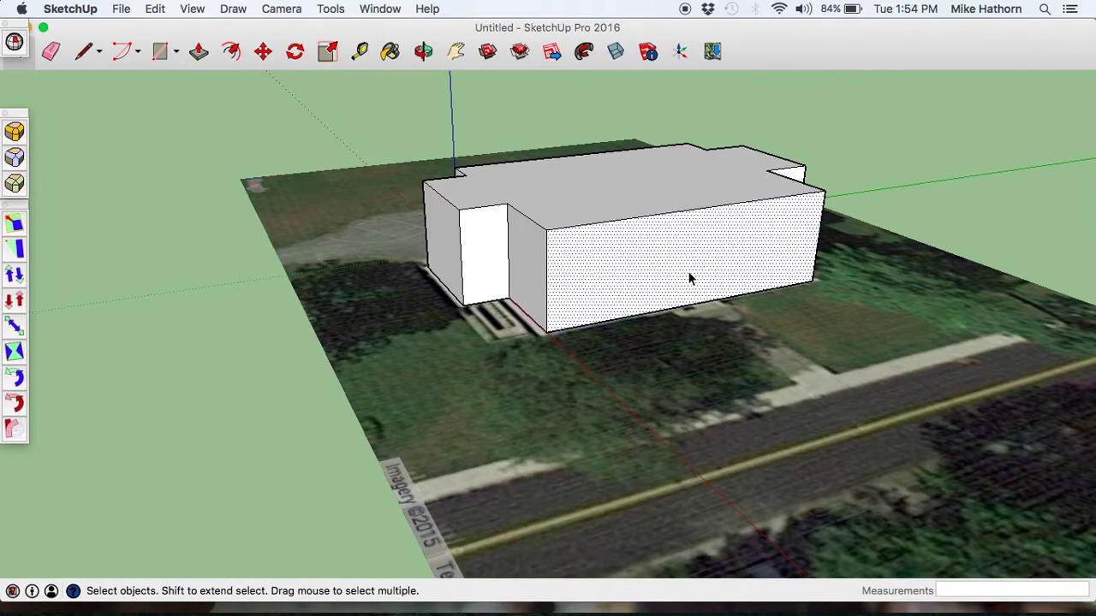
pyautogui.rightClick(684, 272)
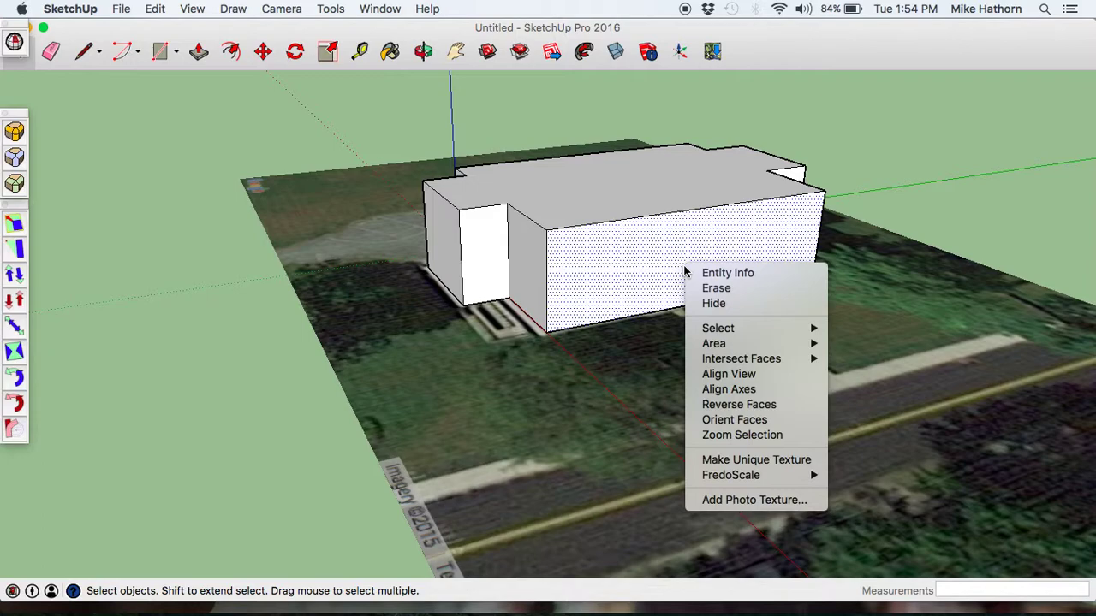
pyautogui.click(730, 505)
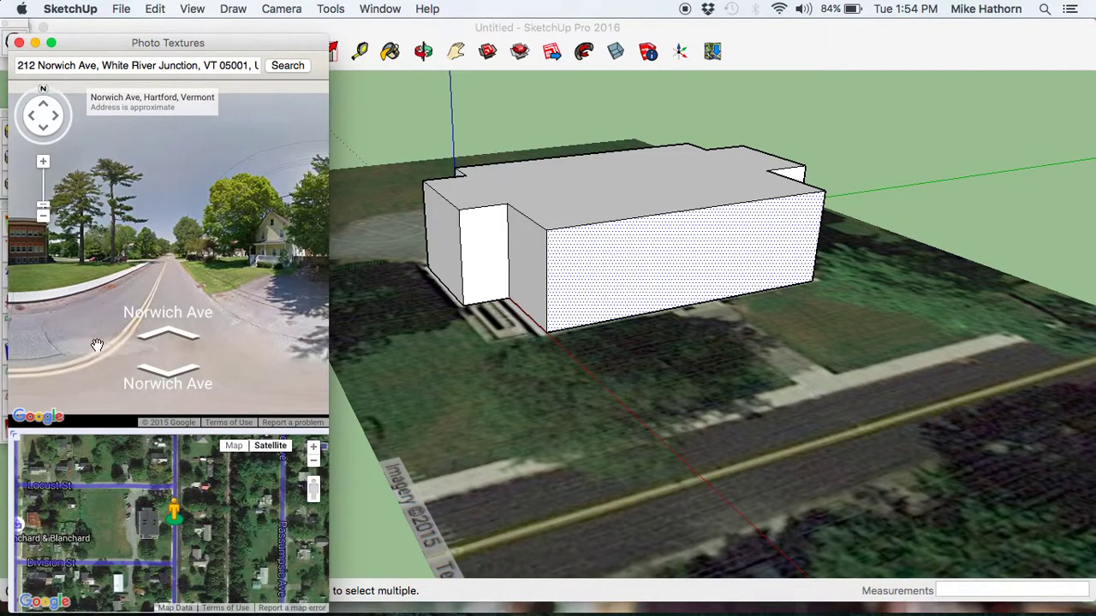
# - Frame the brick building's whole front facade in the street-level photo and enlarge the Photo Textures window
pyautogui.moveTo(40, 246); pyautogui.dragTo(170, 238)
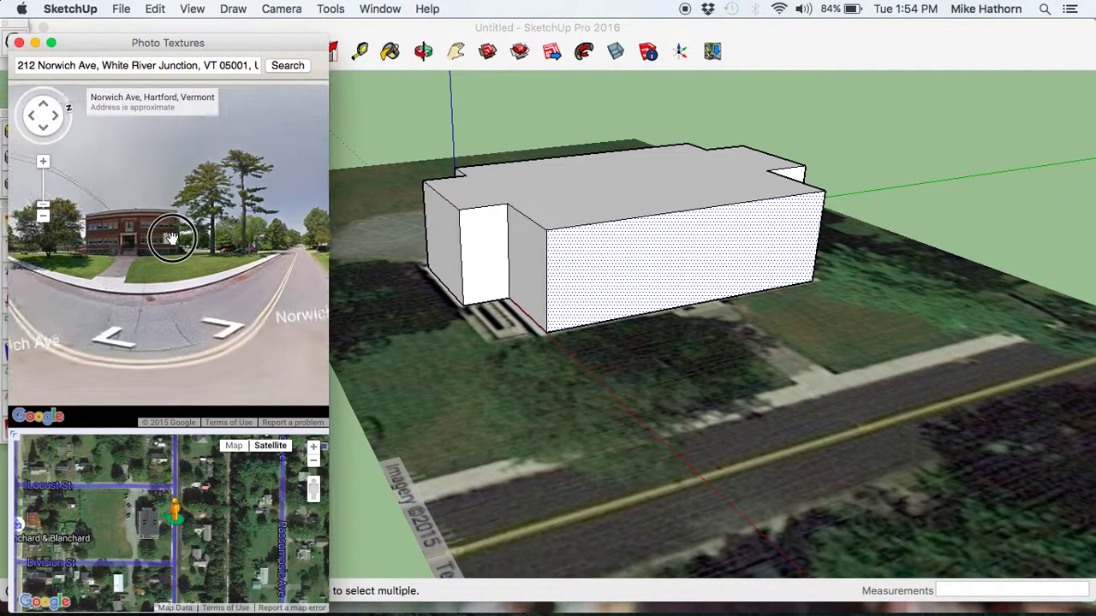
pyautogui.click(135, 234)
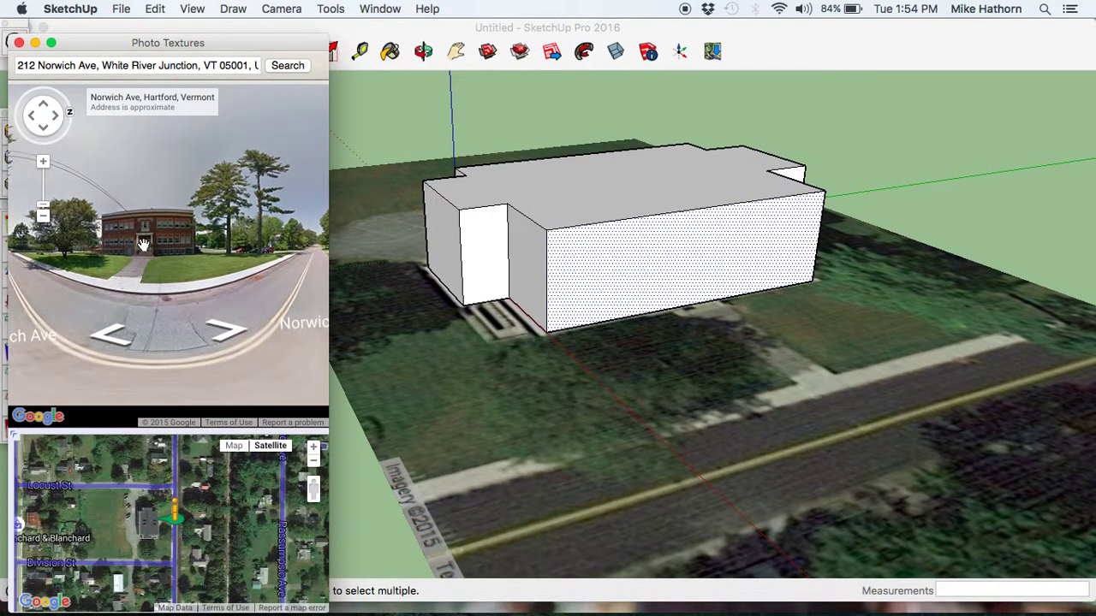
pyautogui.click(42, 162)
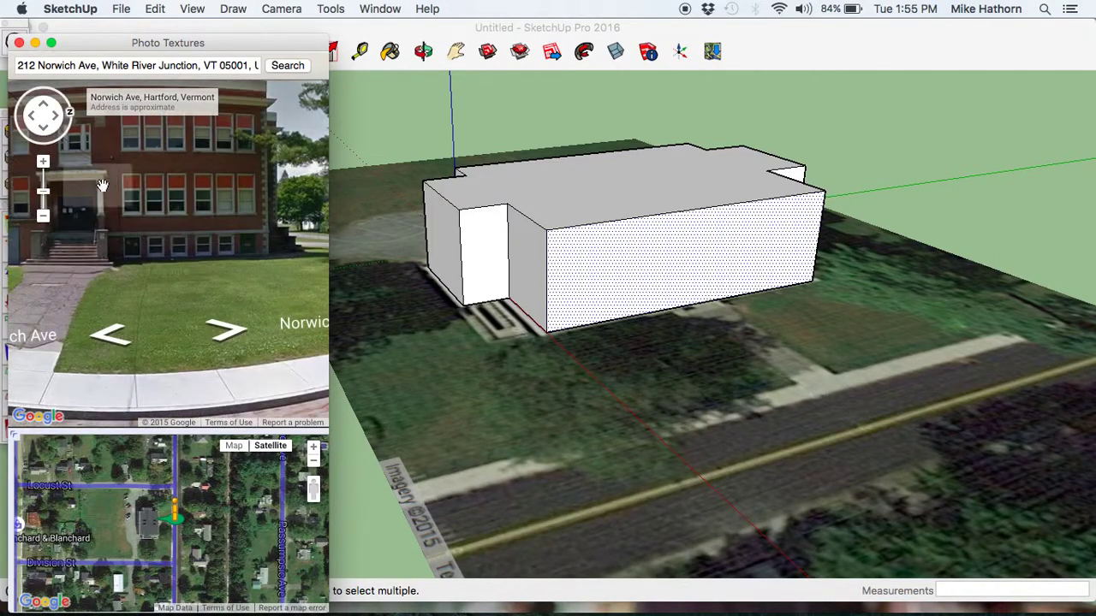
pyautogui.click(44, 215)
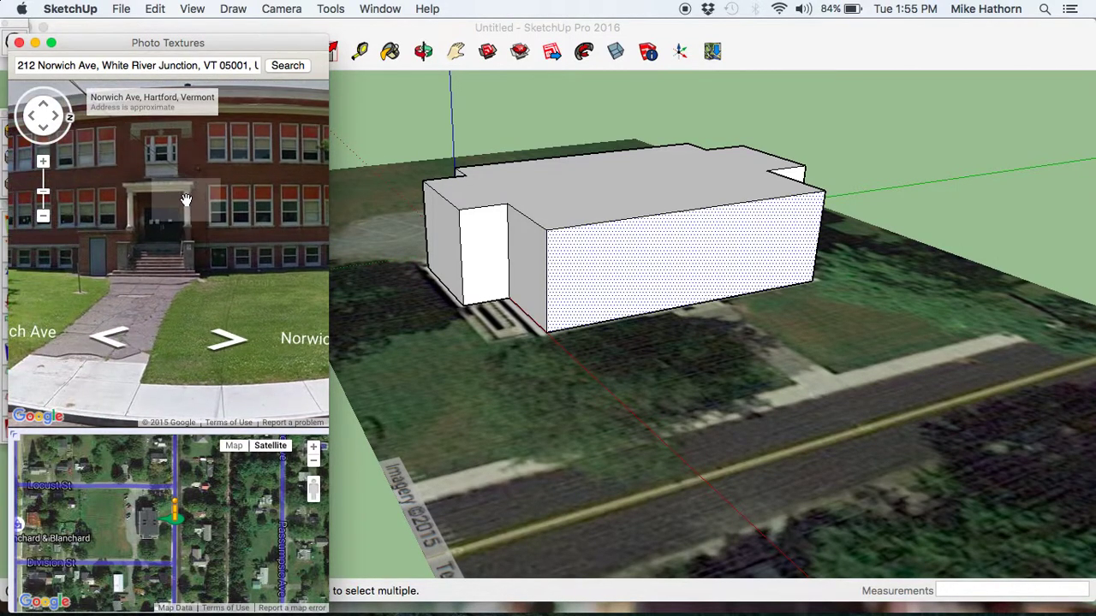
pyautogui.click(44, 217)
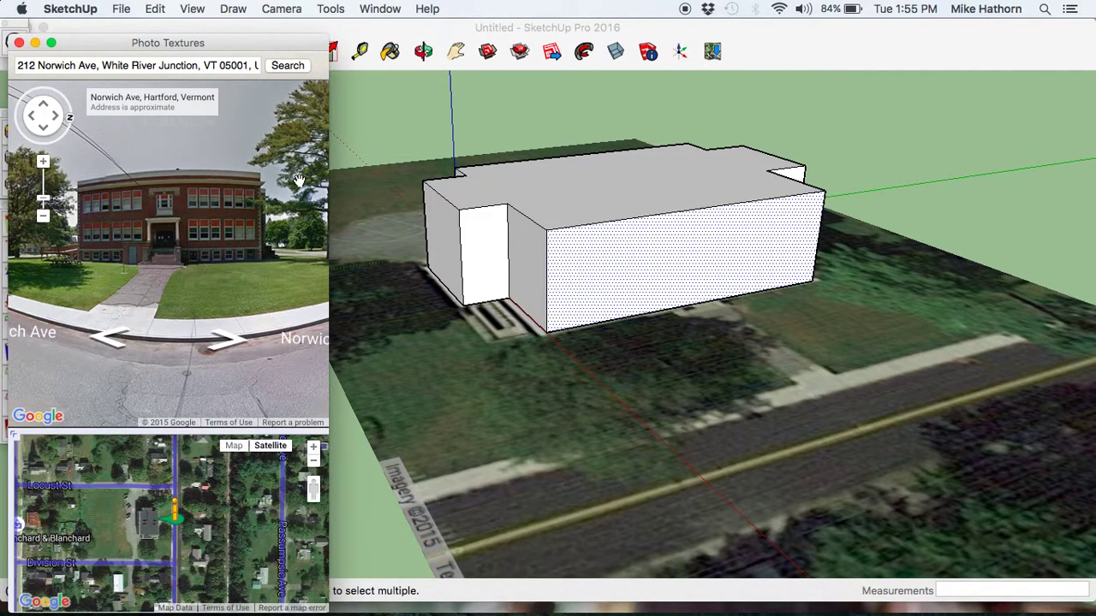
pyautogui.moveTo(328, 610); pyautogui.dragTo(537, 563)
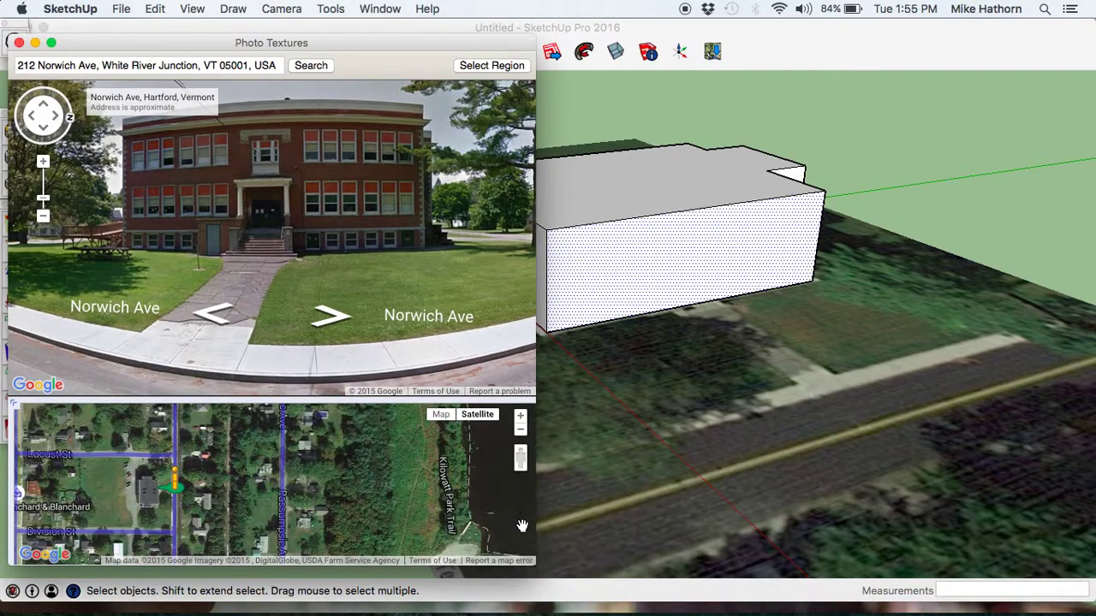
# - Fit the photo selection region to the four corners of the front facade, grab it as the wall's texture and close Photo Textures
pyautogui.click(481, 67)
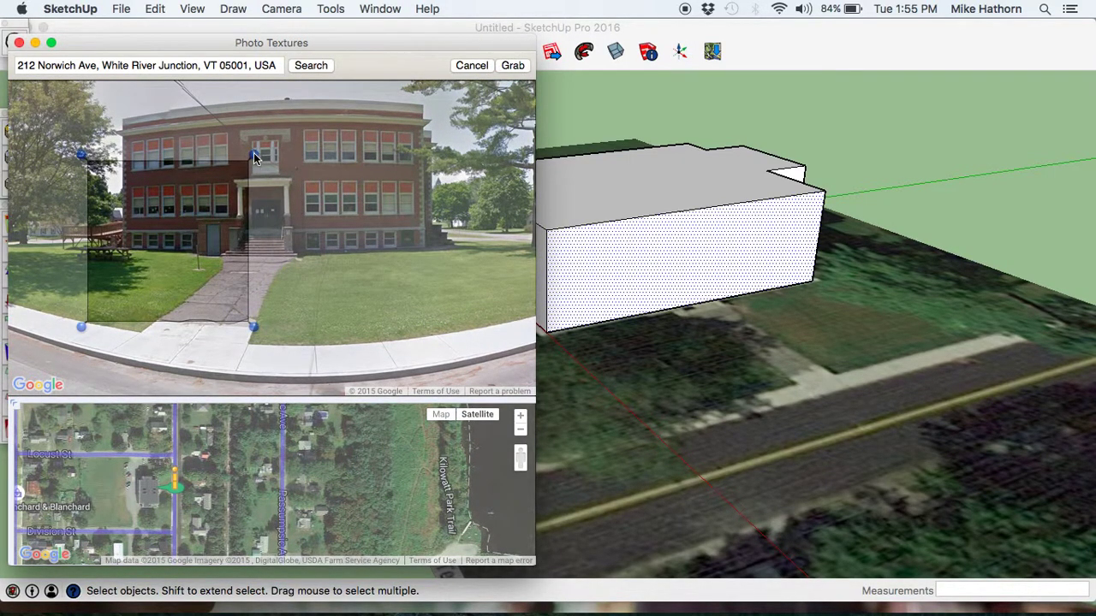
pyautogui.moveTo(253, 154); pyautogui.dragTo(428, 121)
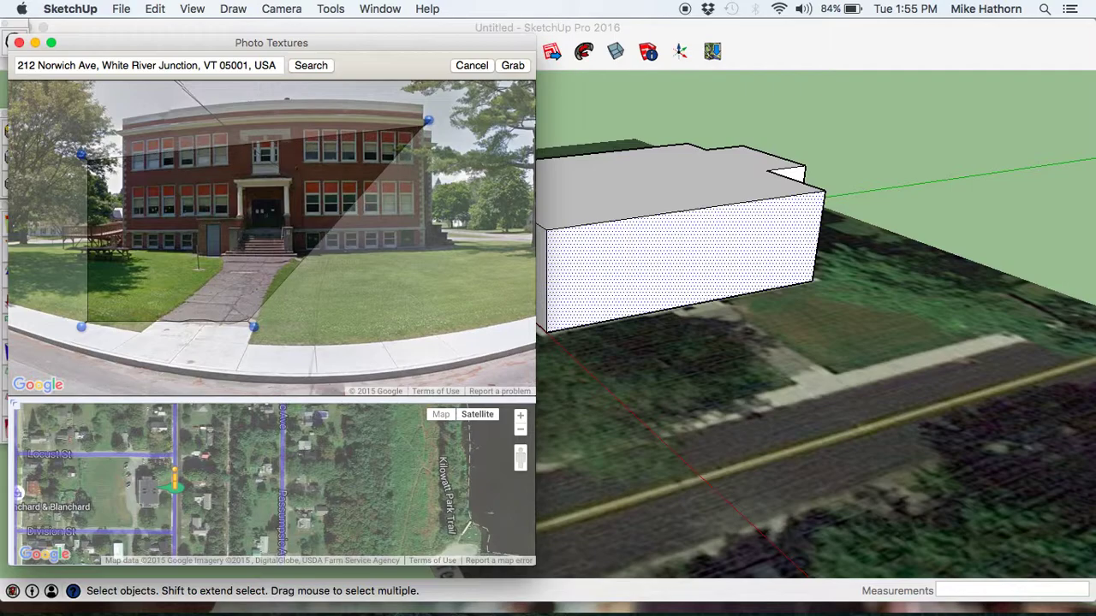
pyautogui.moveTo(254, 326); pyautogui.dragTo(429, 253)
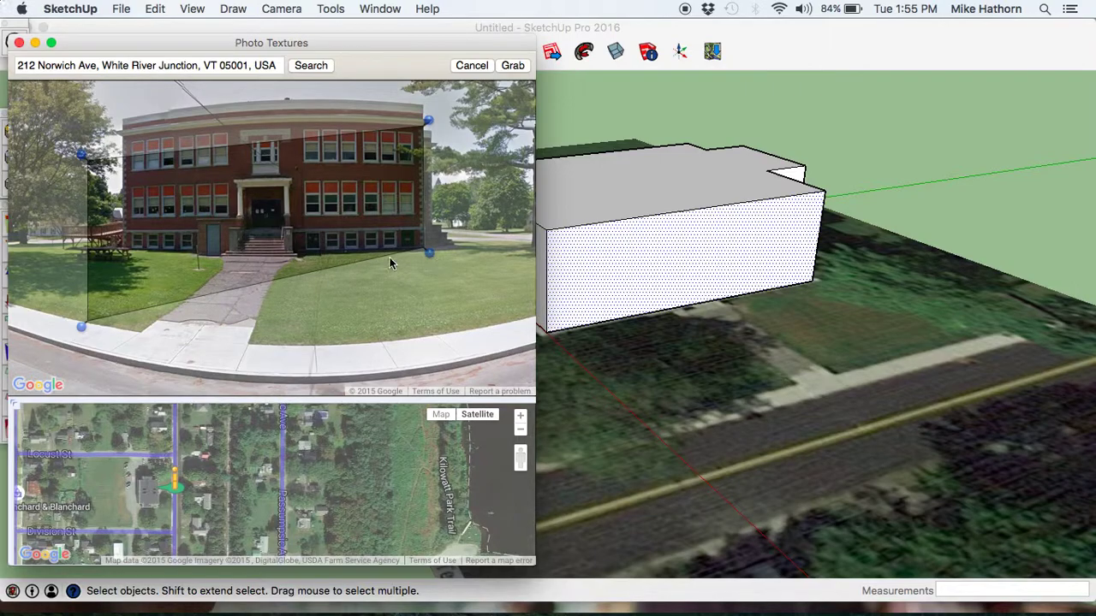
pyautogui.moveTo(80, 327); pyautogui.dragTo(116, 252)
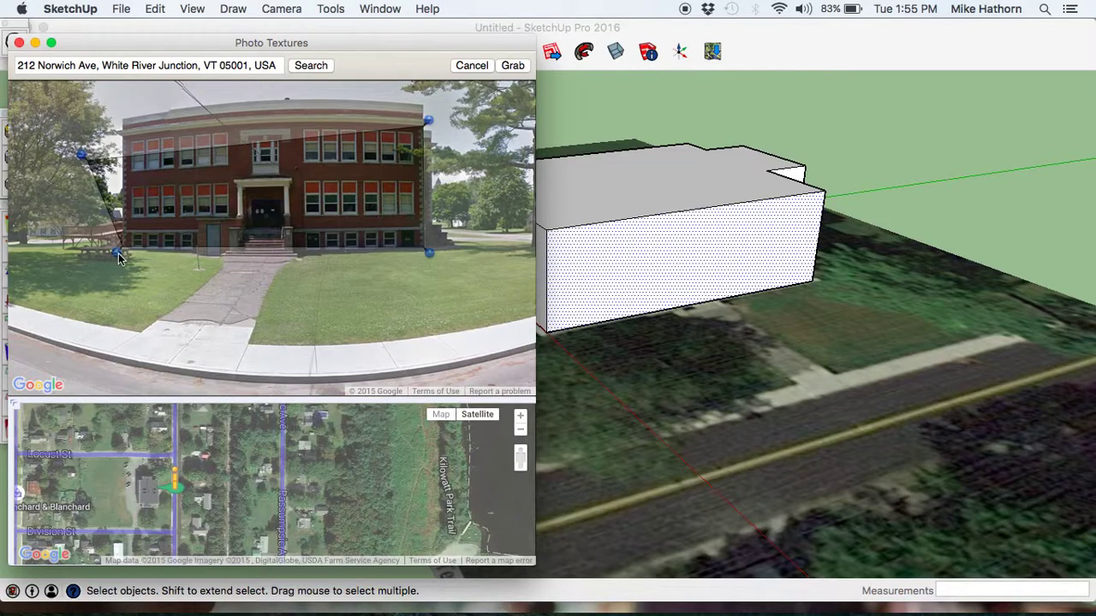
pyautogui.moveTo(84, 150); pyautogui.dragTo(116, 130)
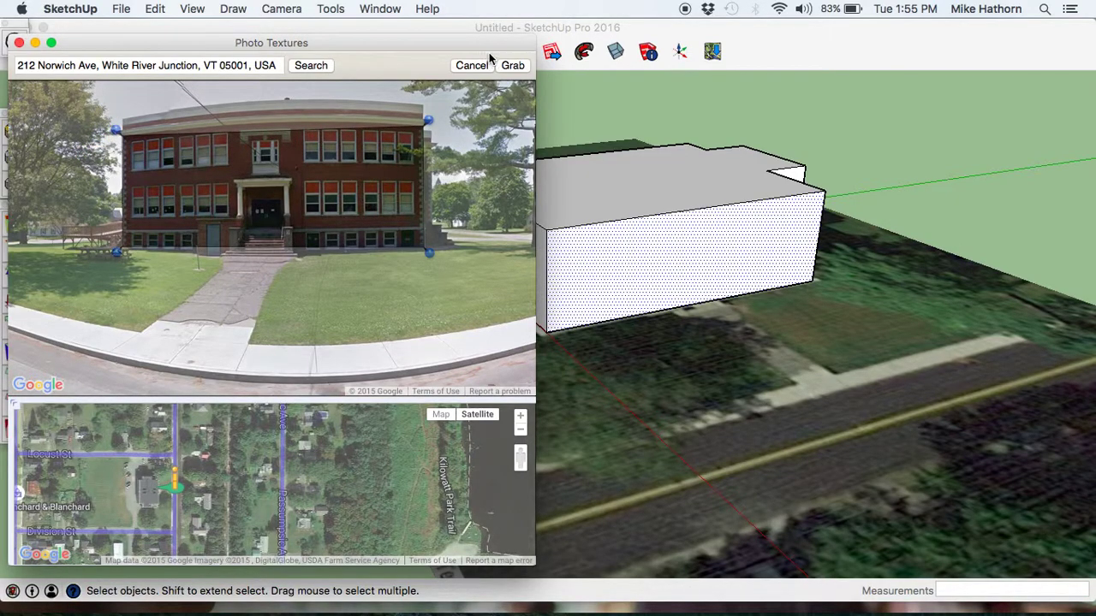
pyautogui.click(511, 69)
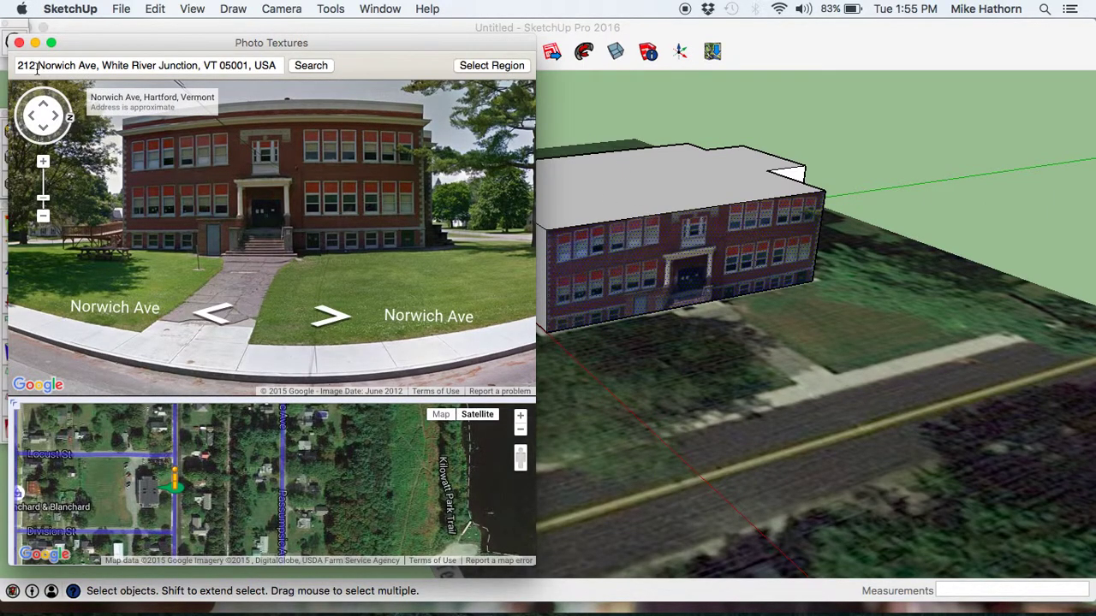
pyautogui.click(19, 42)
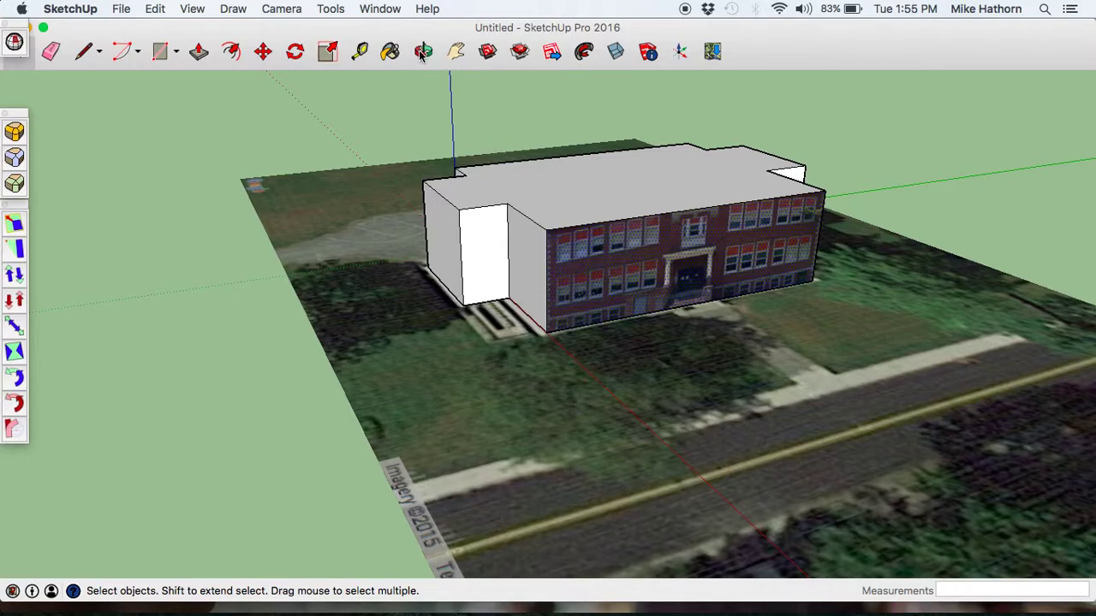
# - Draw a rectangle about 16 ft 5 in by 15 ft 6 in around the front entrance portico, down to the facade's base
pyautogui.click(421, 49)
pyautogui.moveTo(691, 251); pyautogui.dragTo(518, 173)
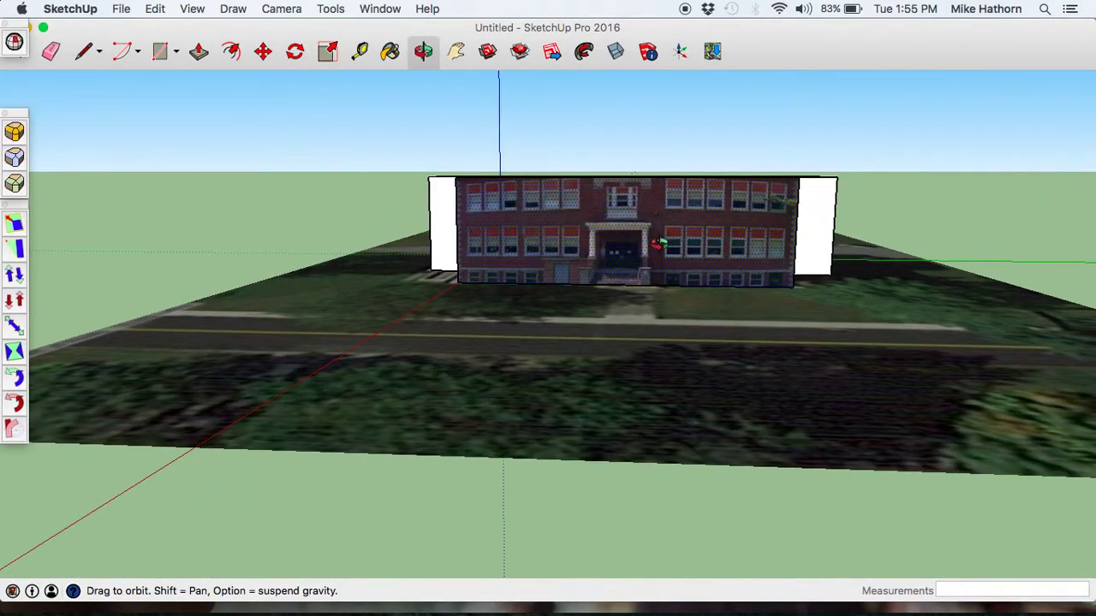
pyautogui.scroll(5, 657, 244)
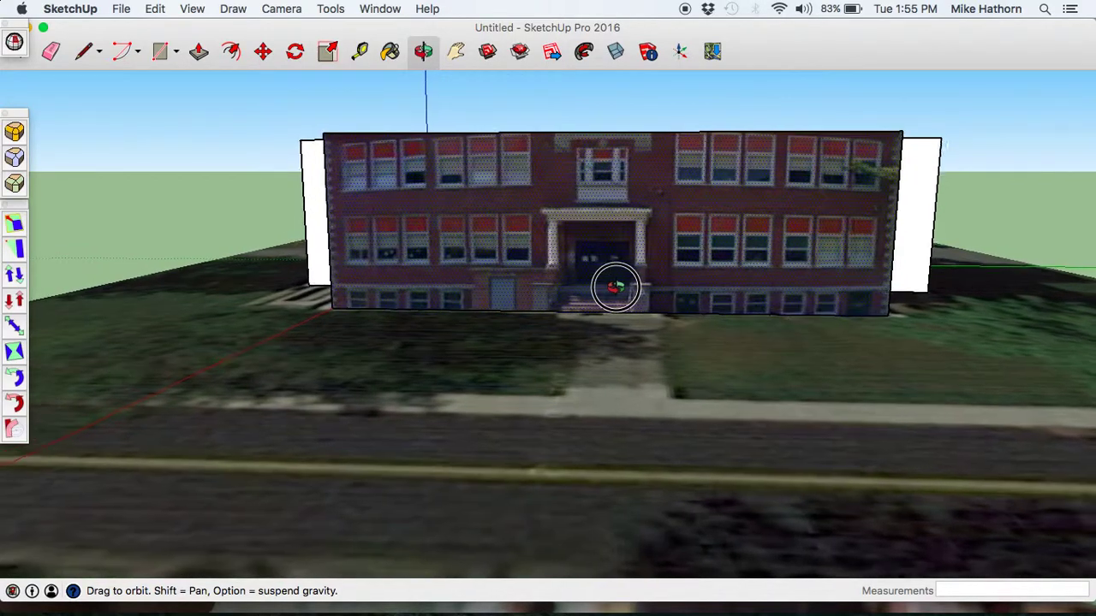
pyautogui.moveTo(615, 288); pyautogui.dragTo(626, 286)
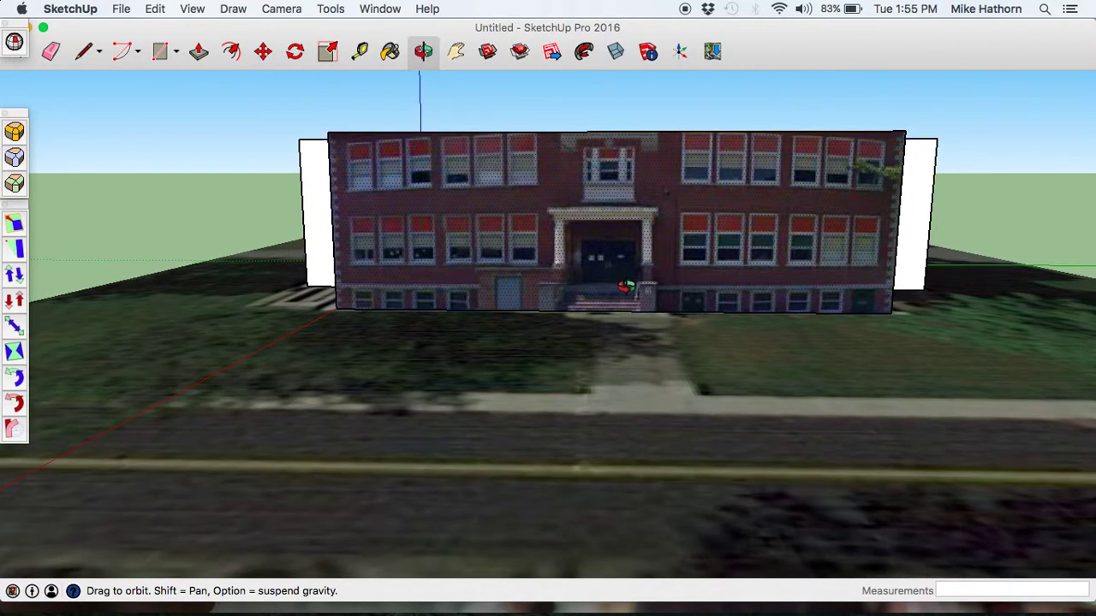
pyautogui.press('r')
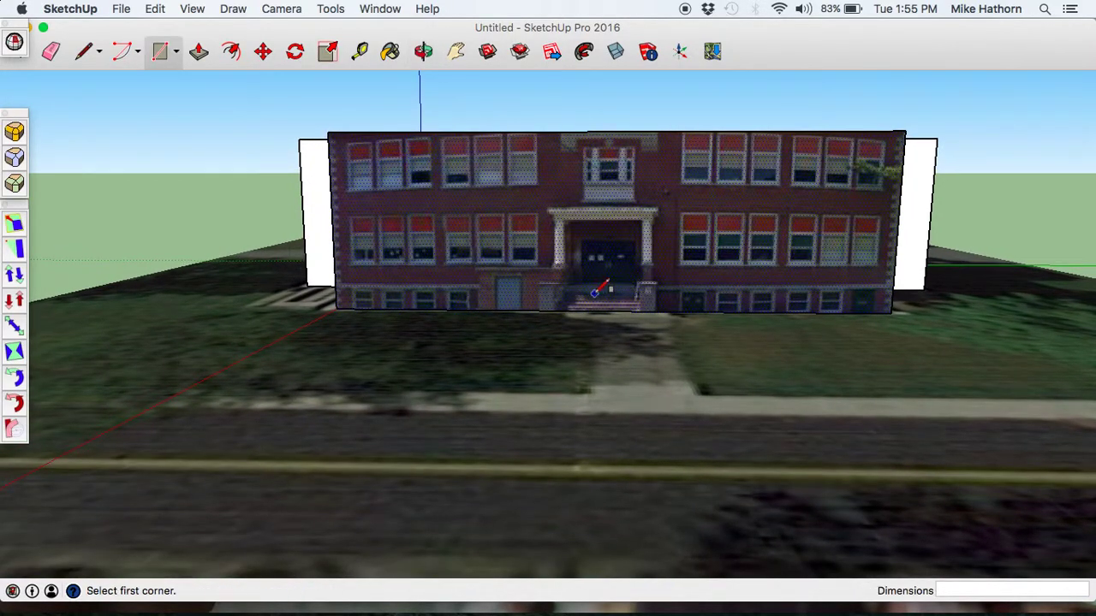
pyautogui.click(546, 206)
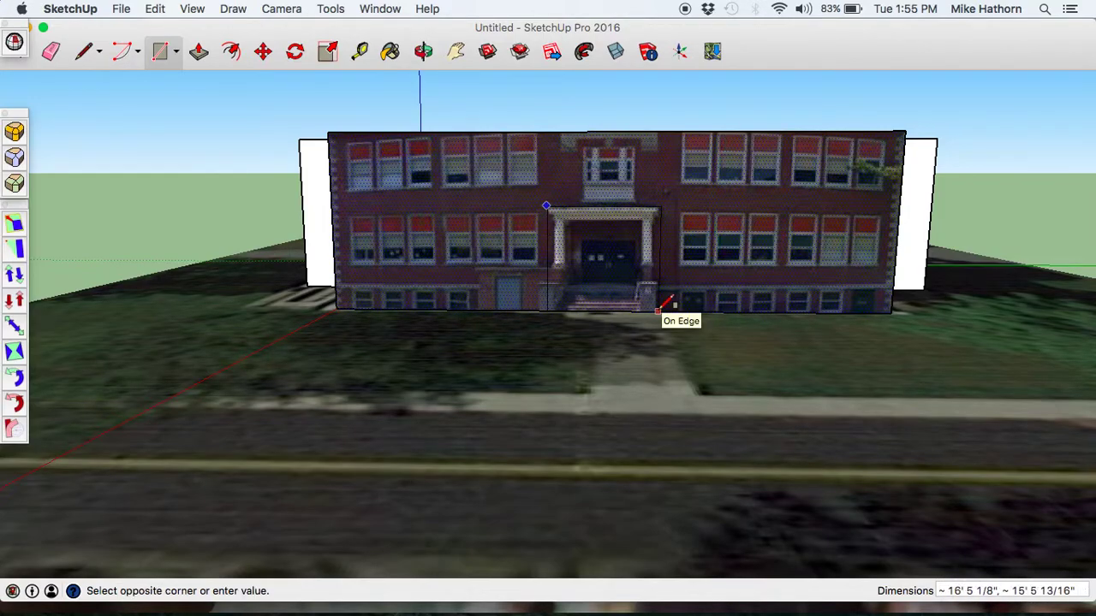
pyautogui.click(660, 309)
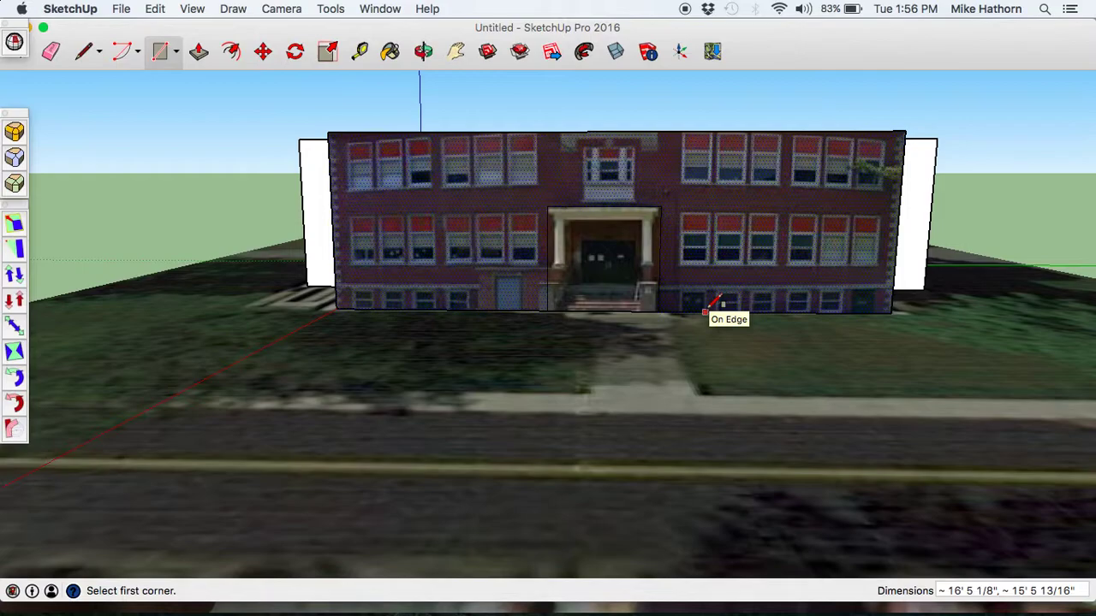
# - Draw horizontal lines above the basement windows from both facade edges to the entrance rectangle, about 33 ft 9 in and 31 ft 11 in long
pyautogui.press('l')
pyautogui.click(893, 286)
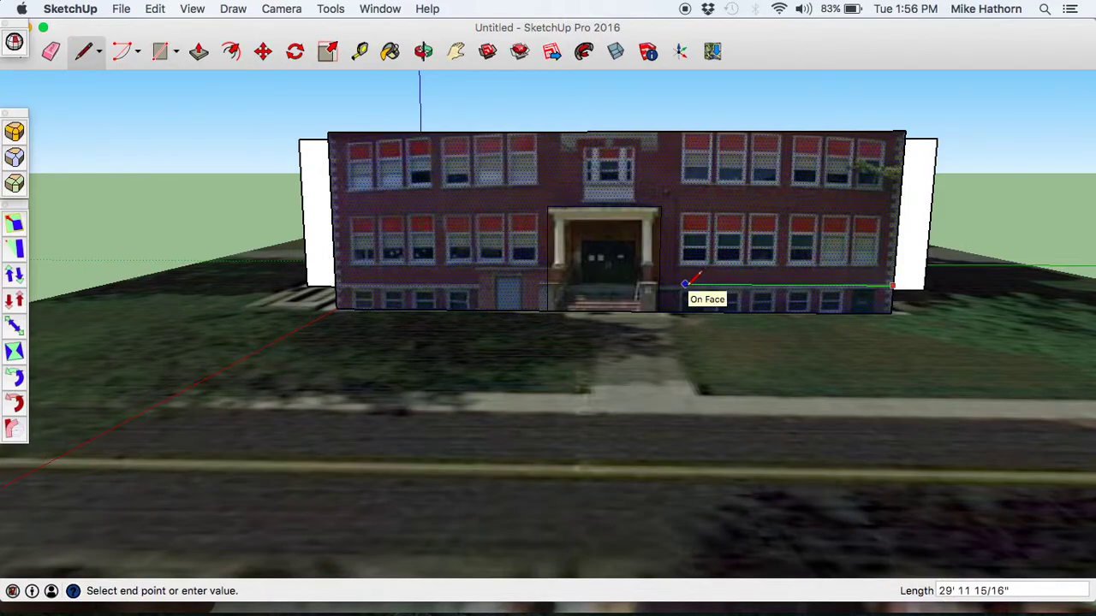
pyautogui.press('shift')
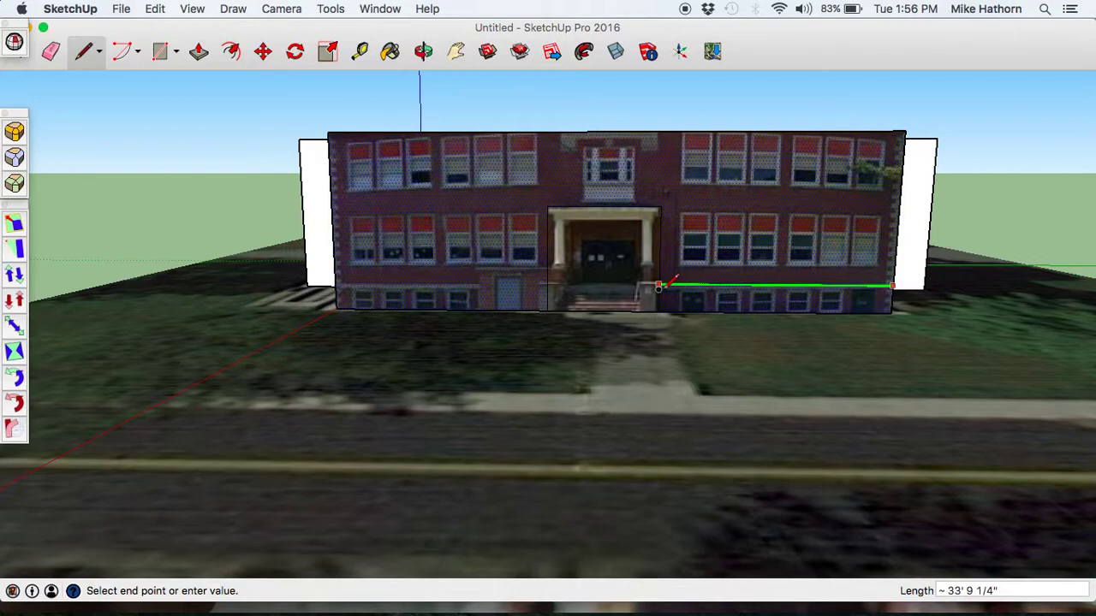
pyautogui.keyDown('shift'); pyautogui.click(658, 286); pyautogui.keyUp('shift')
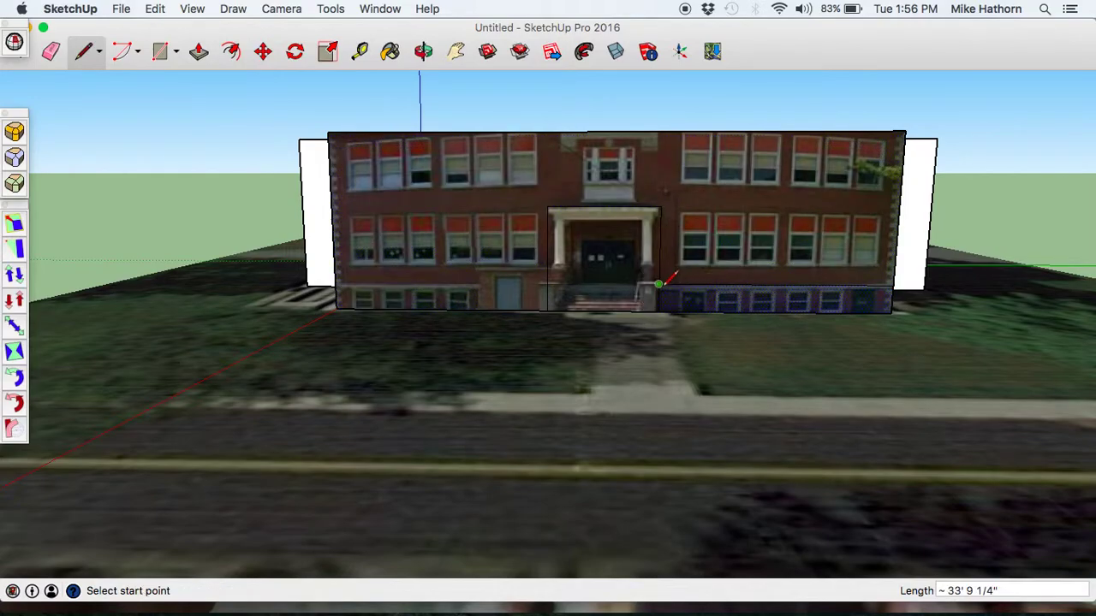
pyautogui.click(335, 281)
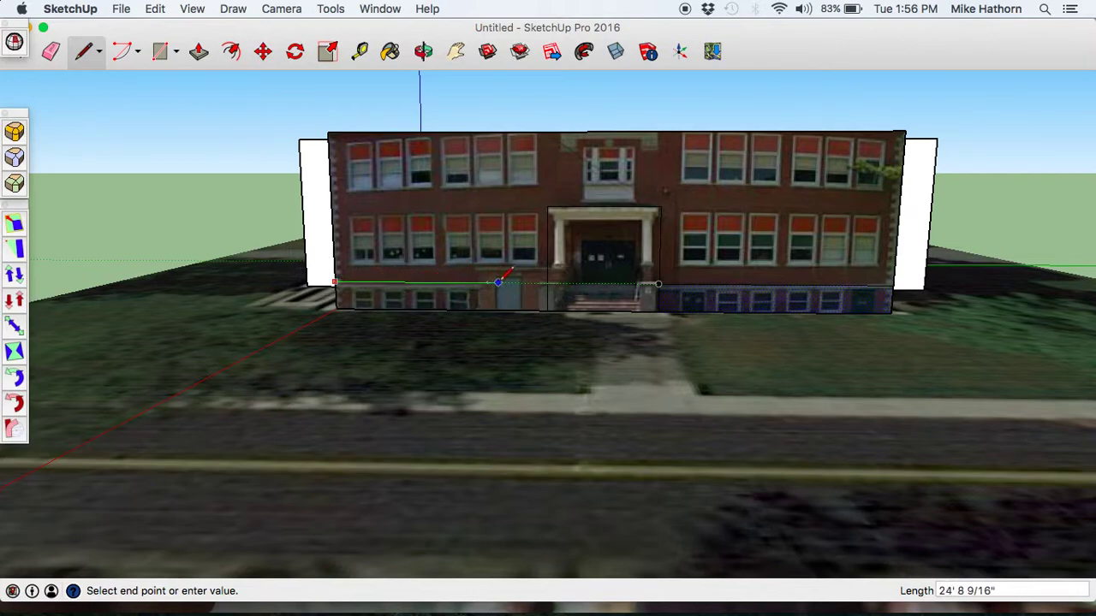
pyautogui.click(548, 284)
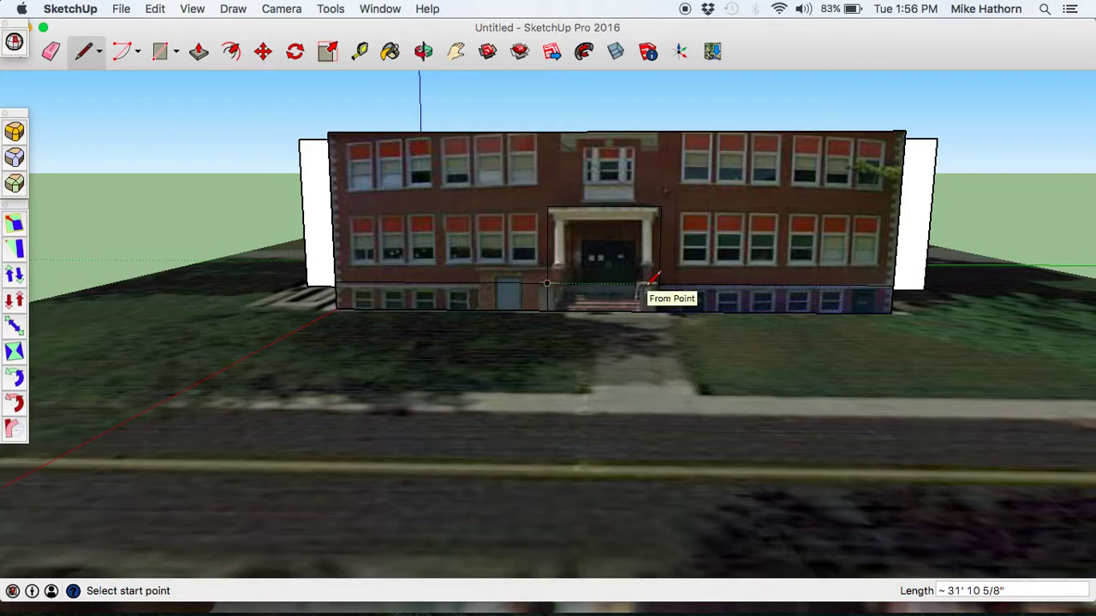
pyautogui.press('space')
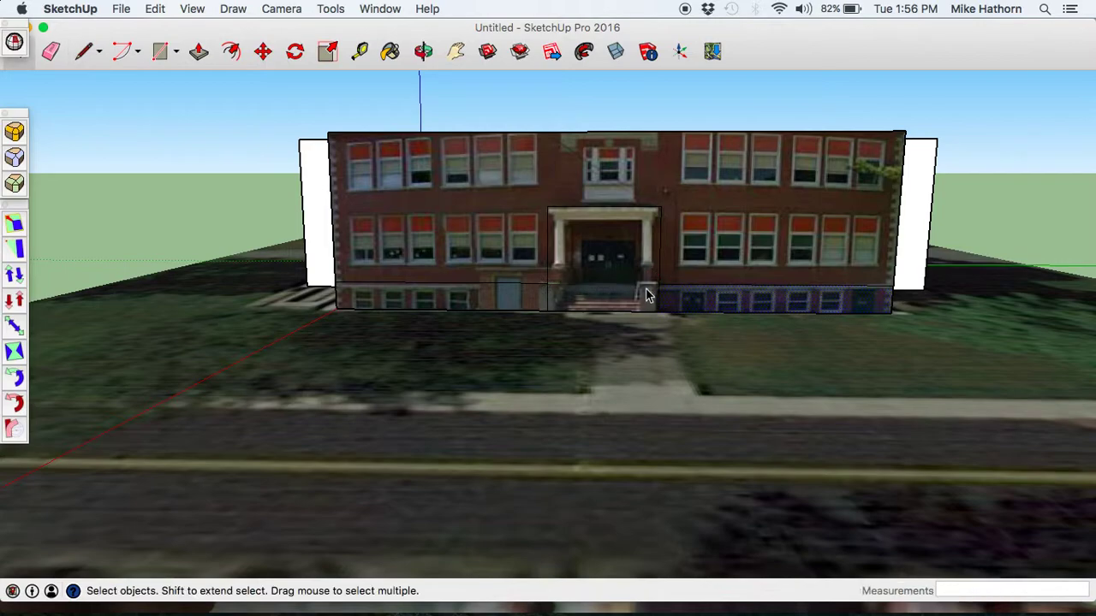
# - Draw a rectangle about 10 in by 21 ft 7 in over the stone band above the four basement windows near the building corner
pyautogui.click(423, 51)
pyautogui.moveTo(422, 188); pyautogui.dragTo(471, 219)
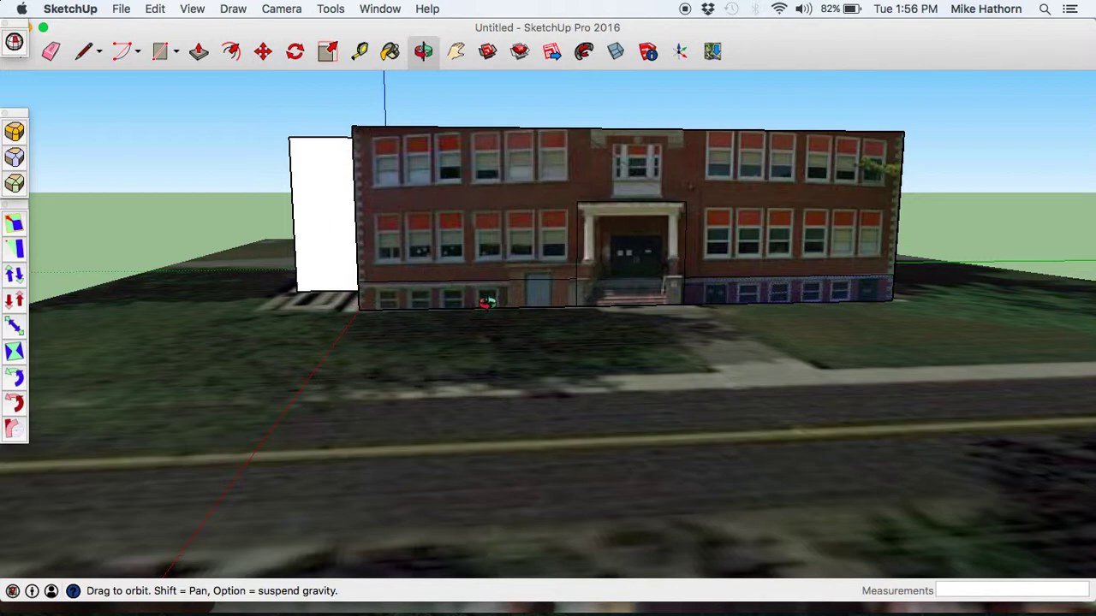
pyautogui.press('r')
pyautogui.scroll(3, 364, 287)
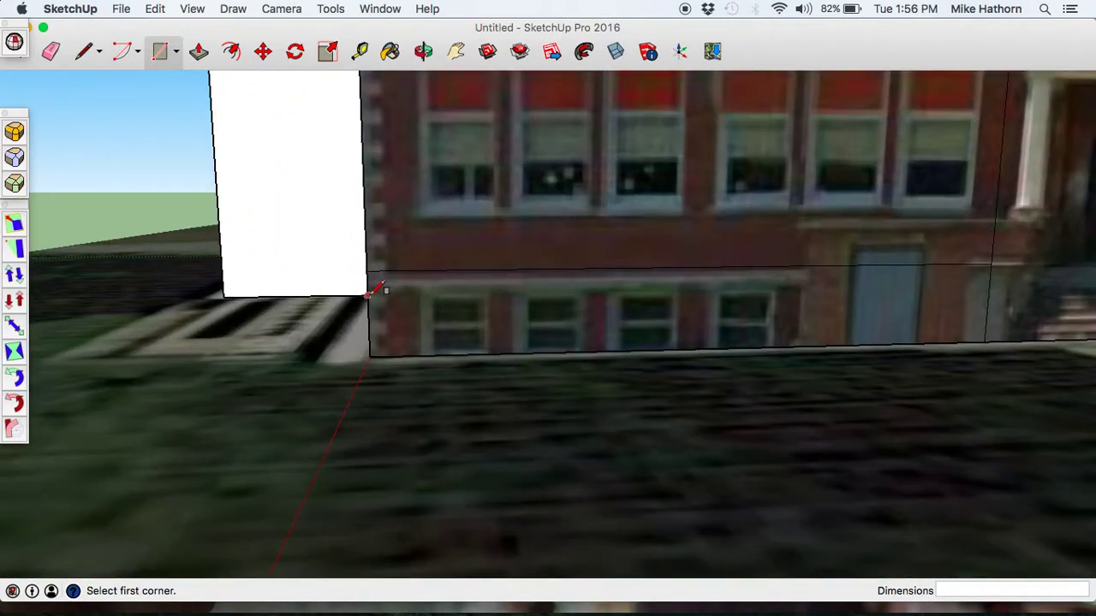
pyautogui.click(367, 289)
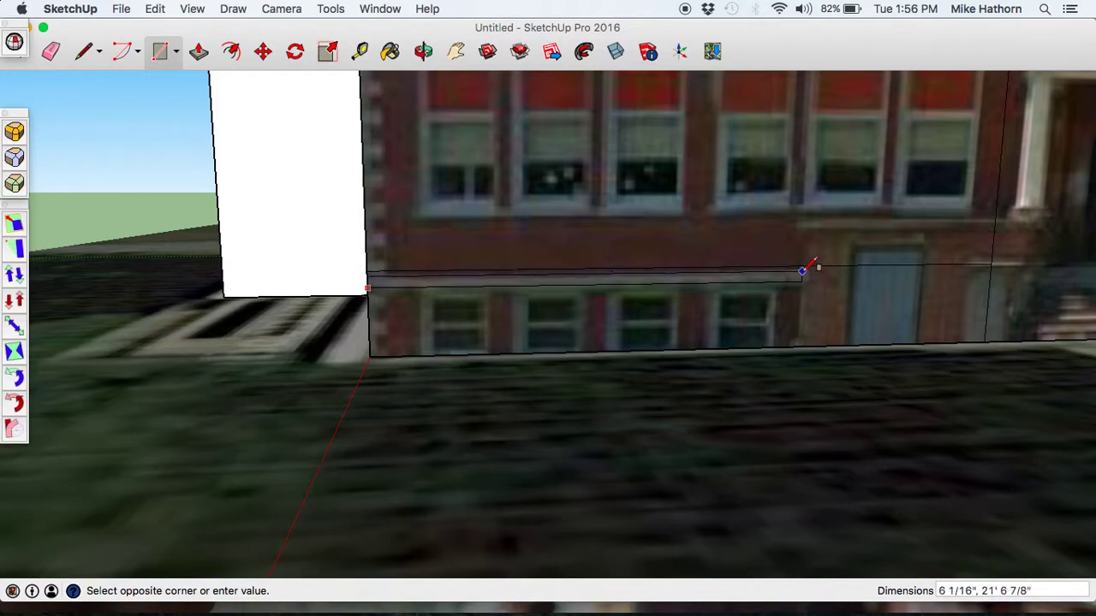
pyautogui.click(803, 270)
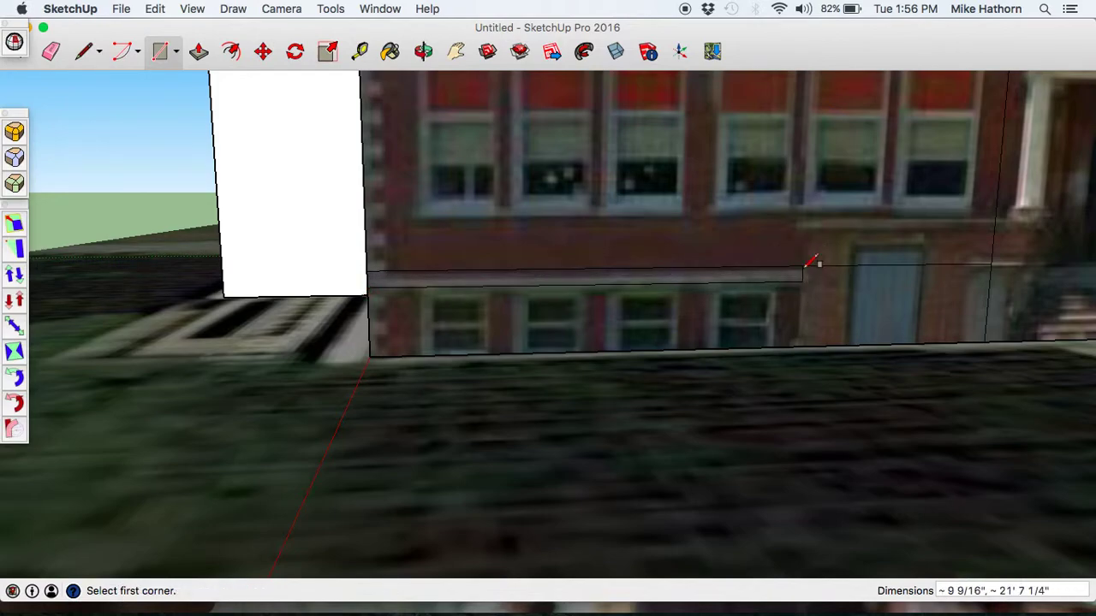
# - Pull the stone band's face outward by 4 in with Push/Pull
pyautogui.press('p')
pyautogui.press('space')
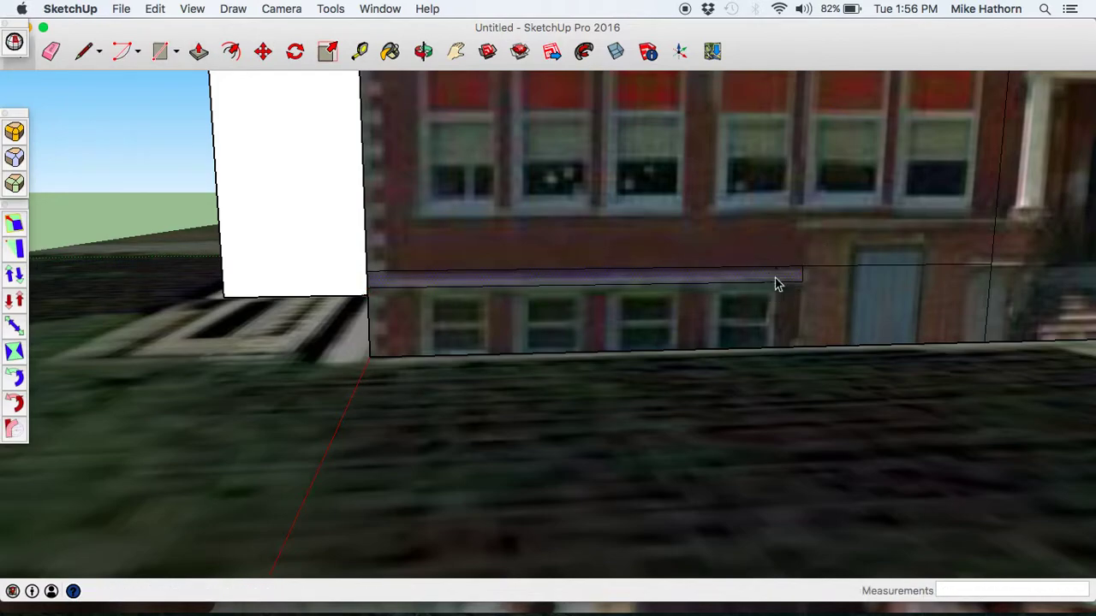
pyautogui.press('p')
pyautogui.click(775, 284)
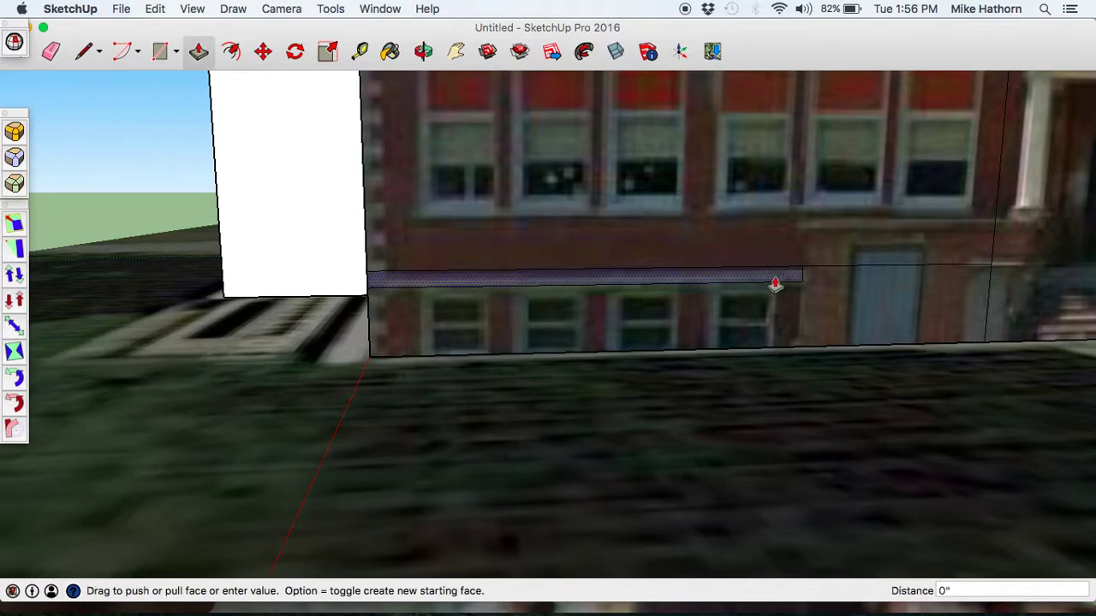
pyautogui.write('4')
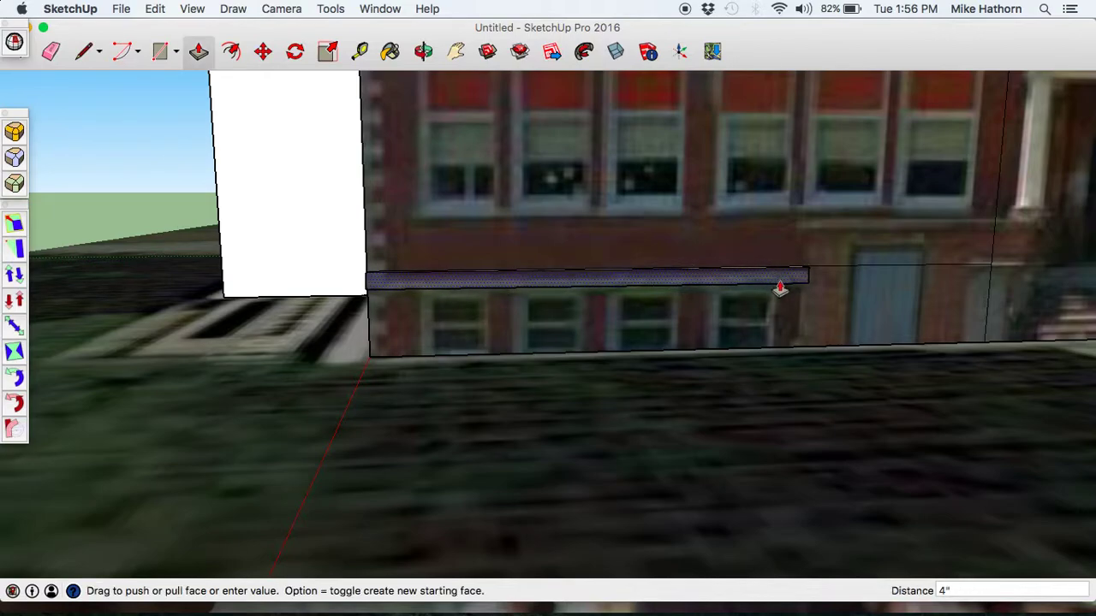
pyautogui.press('Return')
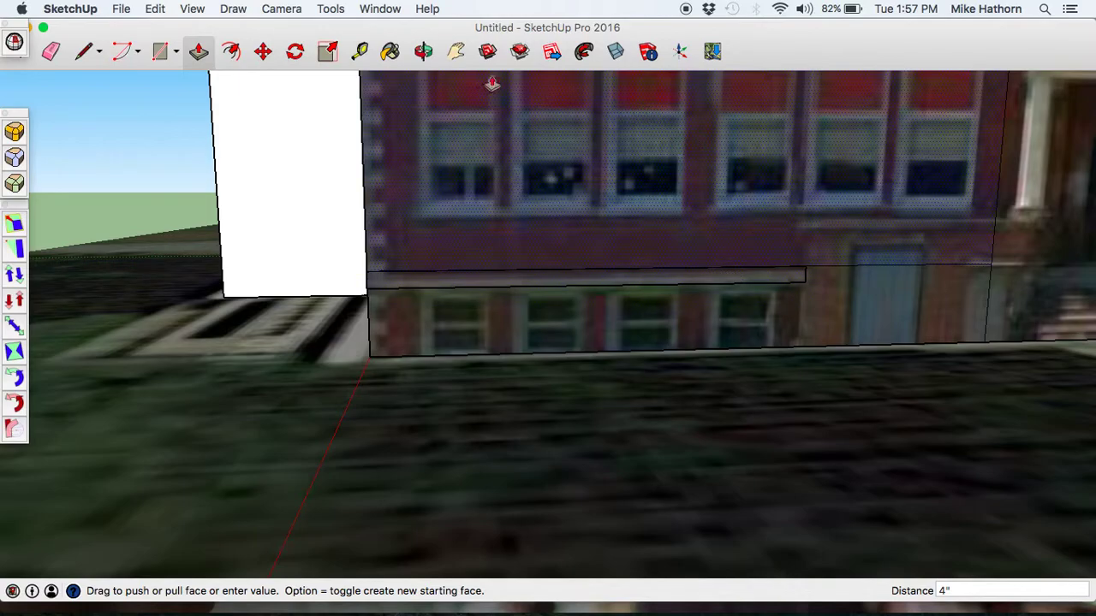
# - Draw a rectangle about 7 ft 1 in by 4 ft around the window above the stone band nearest the building corner
pyautogui.click(423, 51)
pyautogui.moveTo(403, 154); pyautogui.dragTo(454, 259)
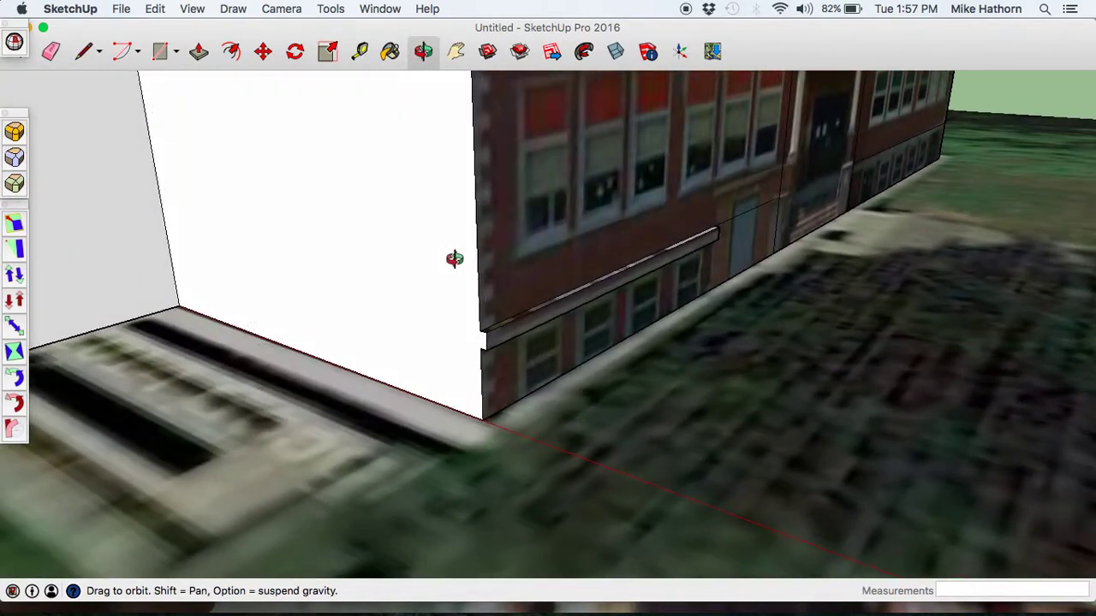
pyautogui.scroll(3, 607, 289)
pyautogui.moveTo(622, 252); pyautogui.dragTo(465, 245)
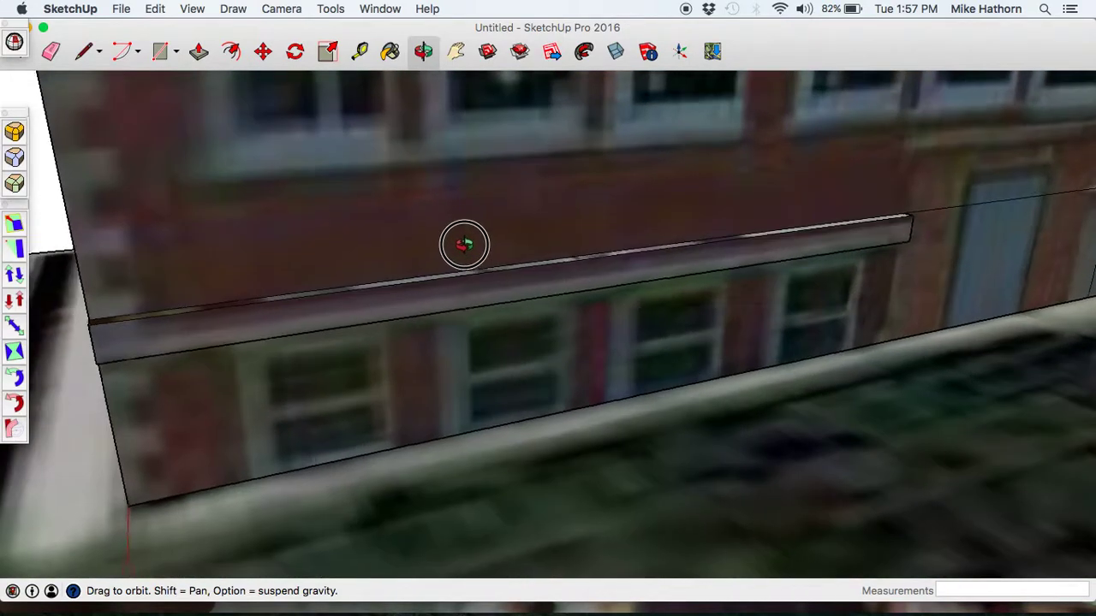
pyautogui.scroll(-5, 464, 244)
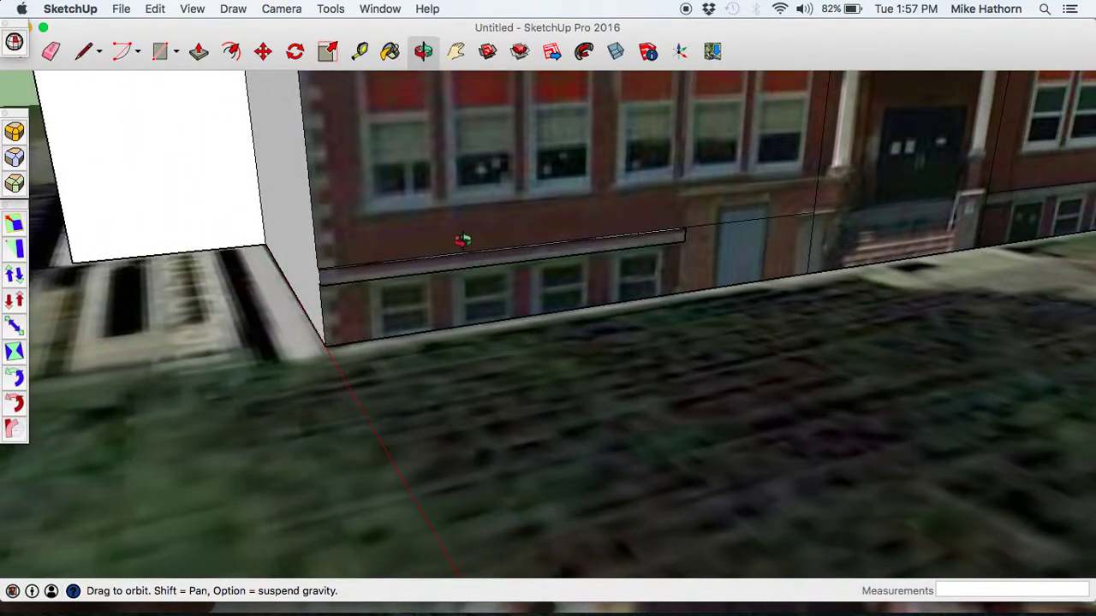
pyautogui.click(456, 53)
pyautogui.moveTo(477, 81); pyautogui.dragTo(546, 199)
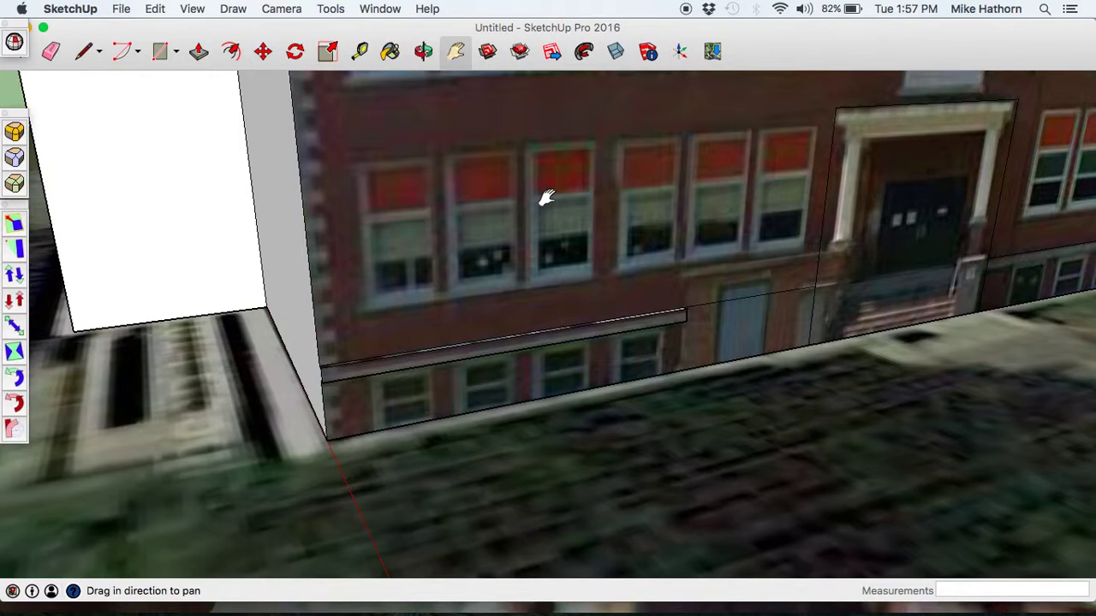
pyautogui.press('r')
pyautogui.click(350, 164)
pyautogui.click(438, 301)
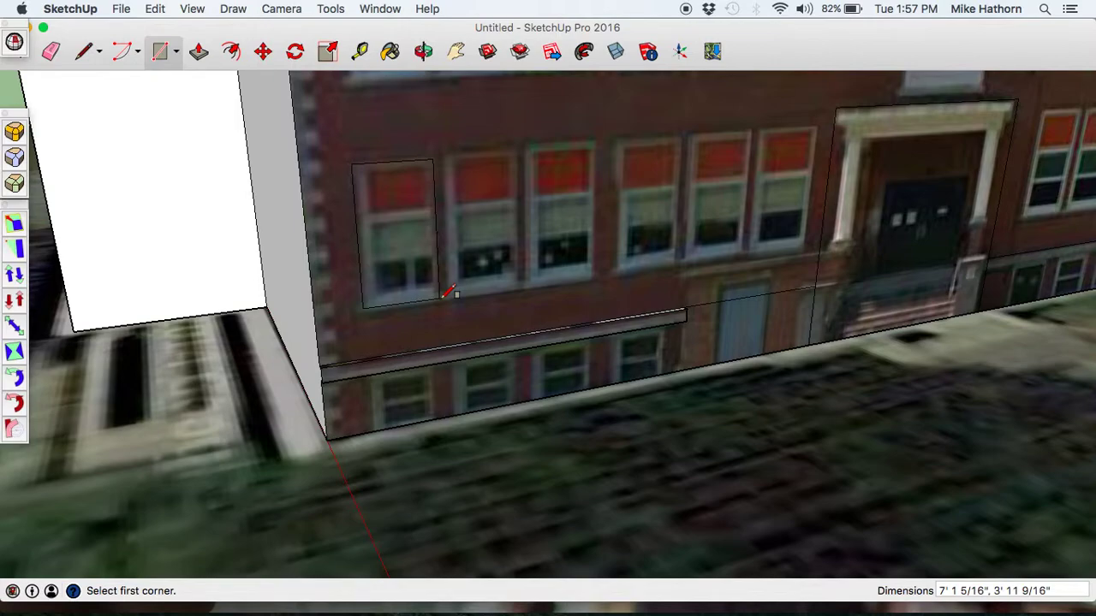
# - Push the outlined window's face 6 in into the wall with Push/Pull
pyautogui.press('p')
pyautogui.click(394, 274)
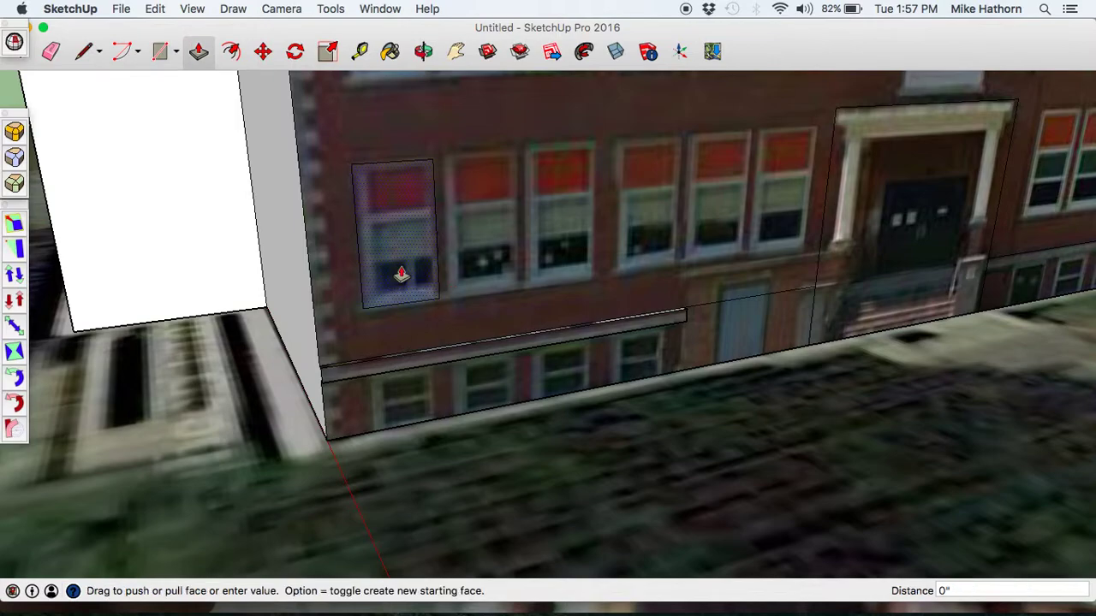
pyautogui.write('6')
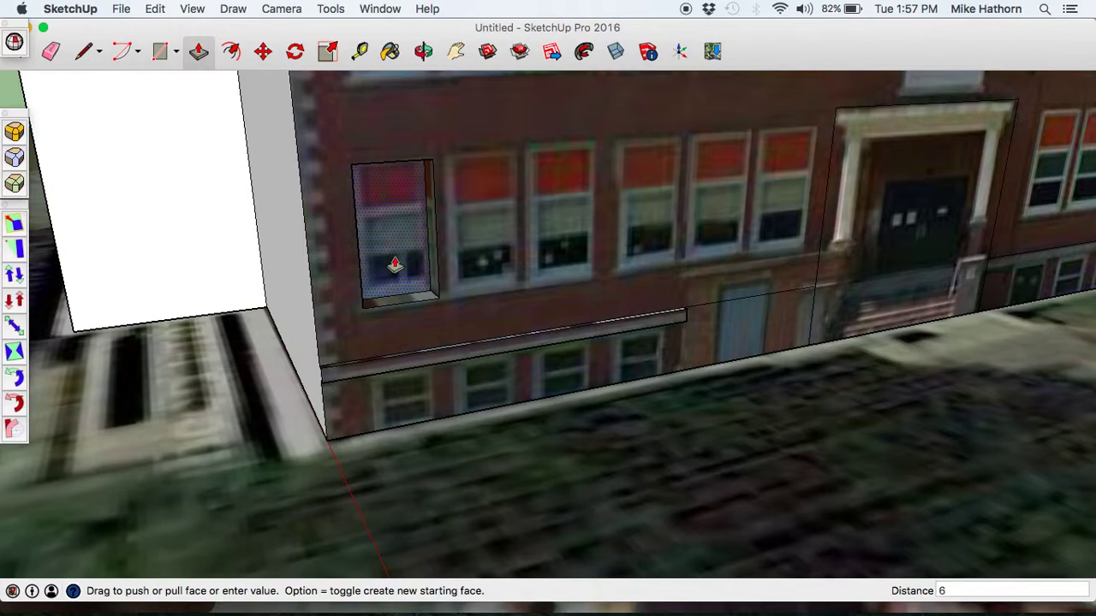
pyautogui.press('Return')
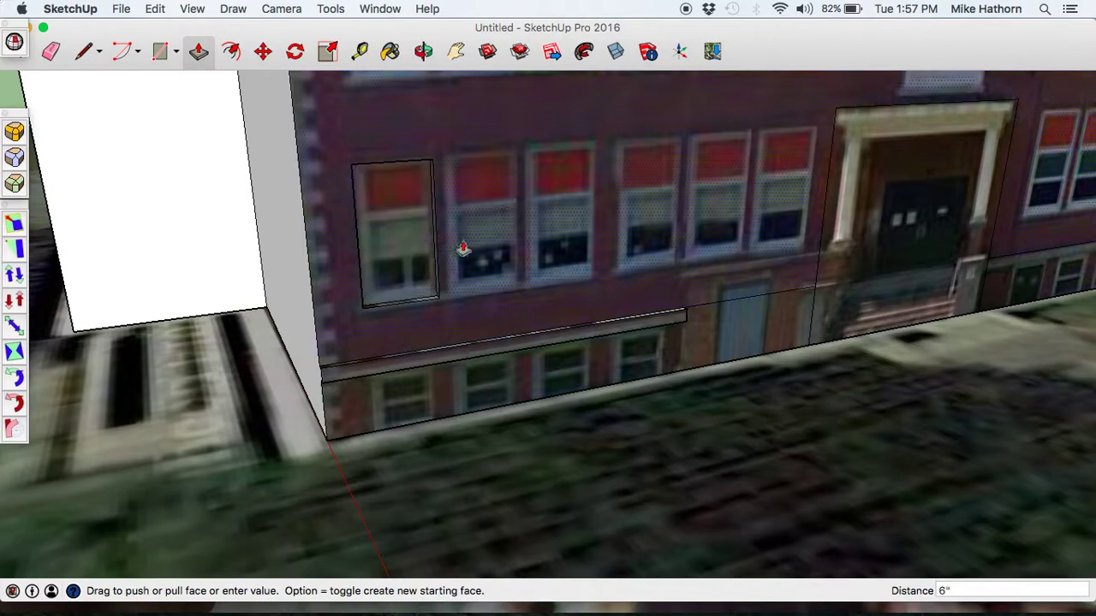
# - Draw a rectangle about 7 ft 3 in by 3 ft 11 in around the window beside the recessed one
pyautogui.click(423, 52)
pyautogui.moveTo(376, 153); pyautogui.dragTo(442, 119)
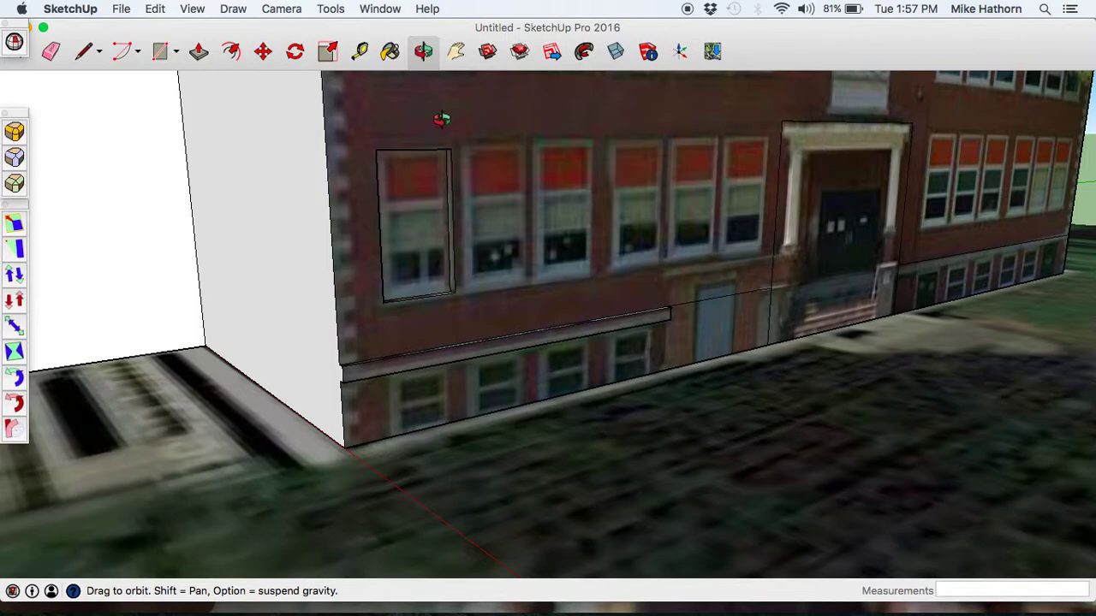
pyautogui.moveTo(477, 189); pyautogui.dragTo(514, 225)
pyautogui.click(443, 256)
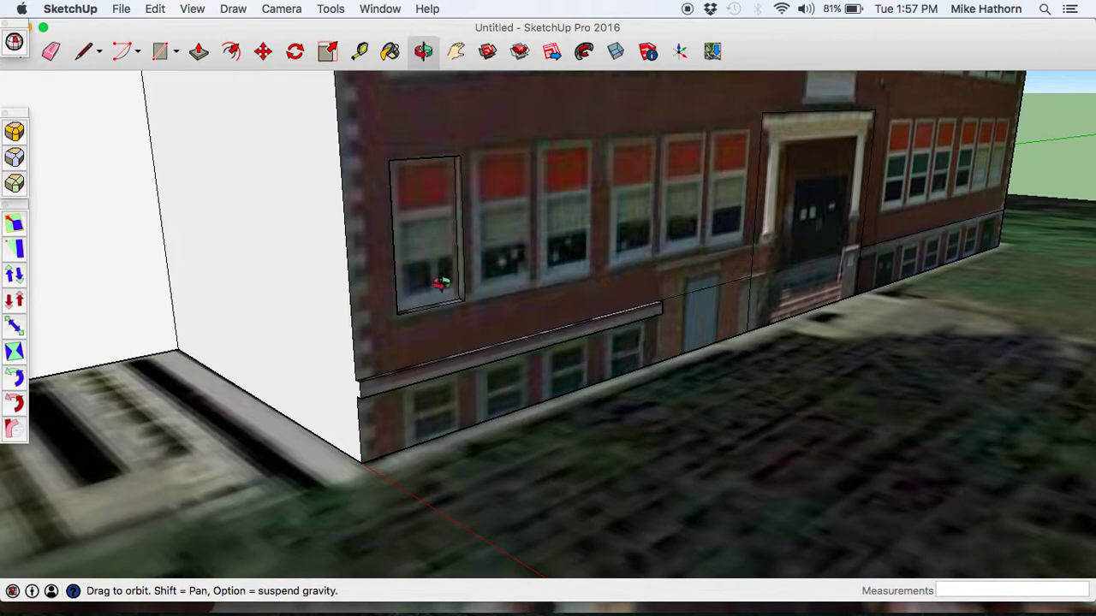
pyautogui.press('r')
pyautogui.click(471, 151)
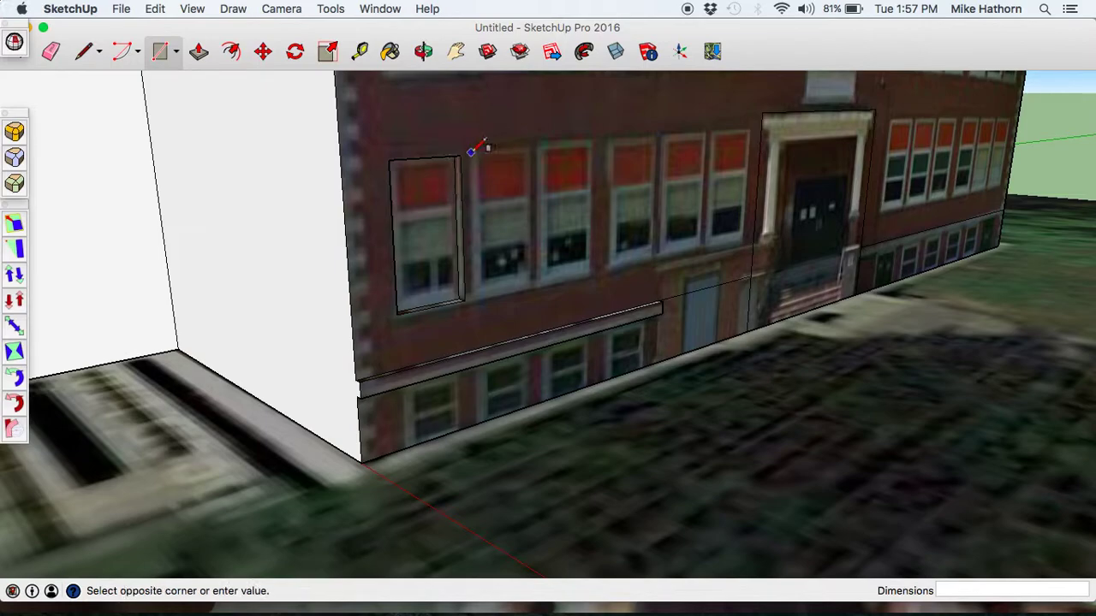
pyautogui.click(533, 291)
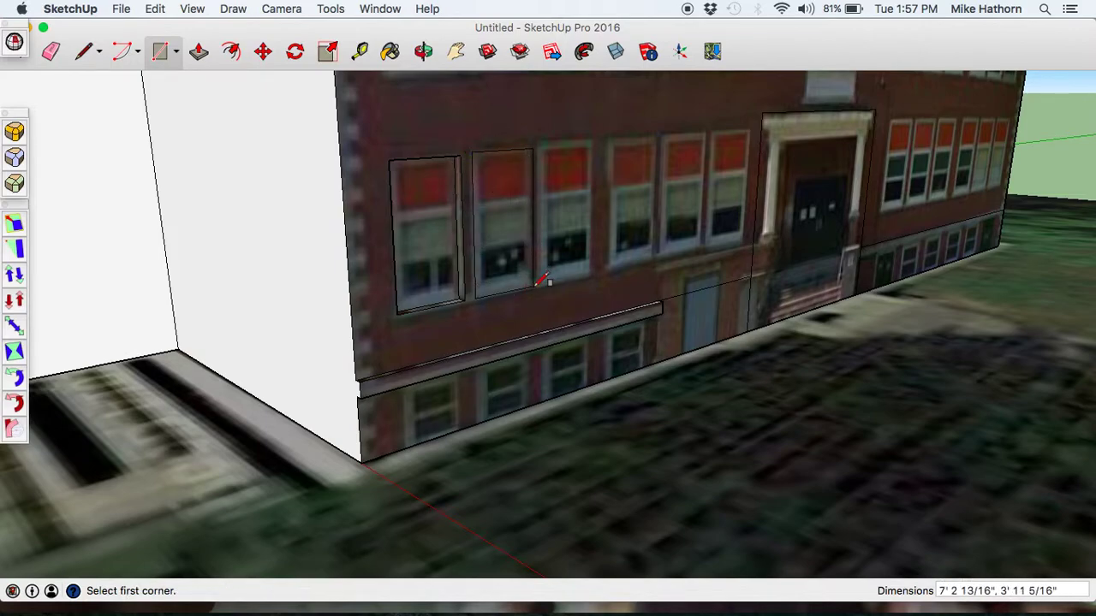
# - Offset the second window's outline inward by about 2 ft 10 in
pyautogui.click(231, 52)
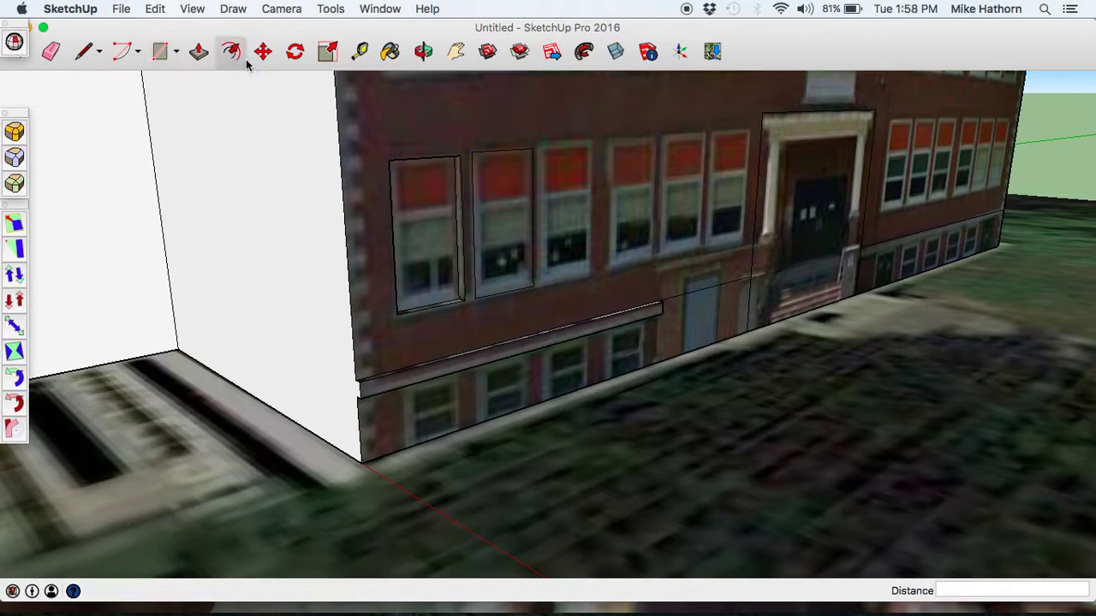
pyautogui.click(508, 214)
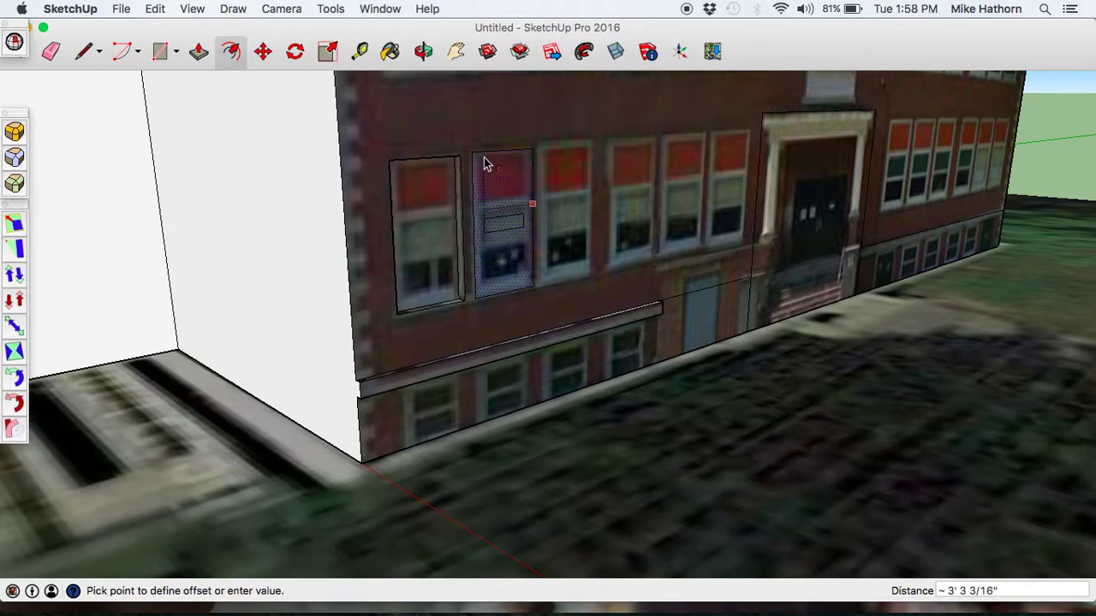
pyautogui.click(495, 250)
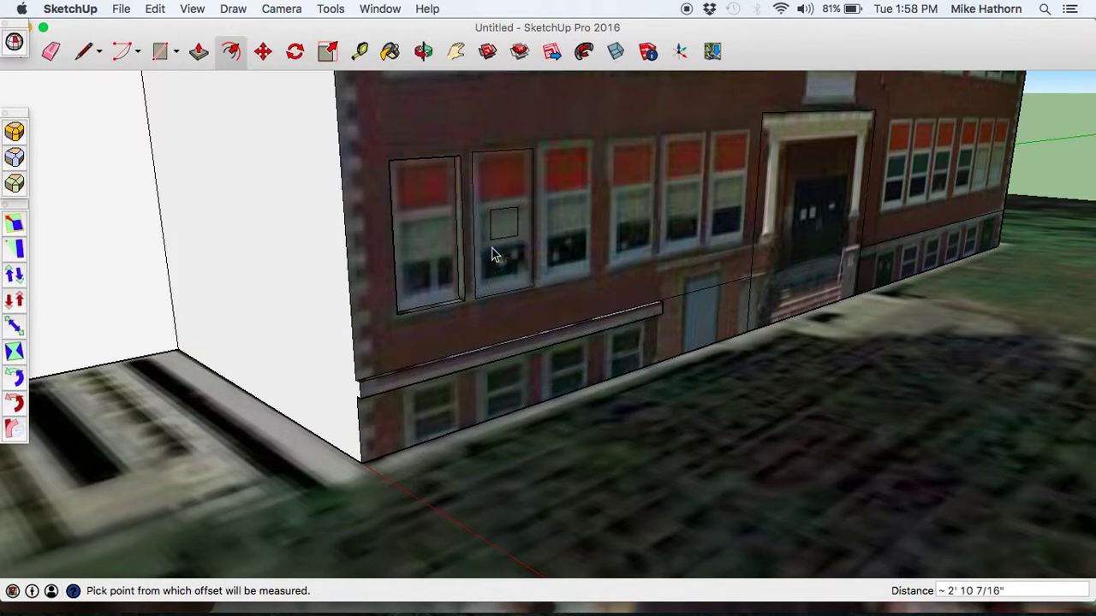
# - Delete the small offset rectangle inside the second window's outline
pyautogui.press('space')
pyautogui.click(507, 228)
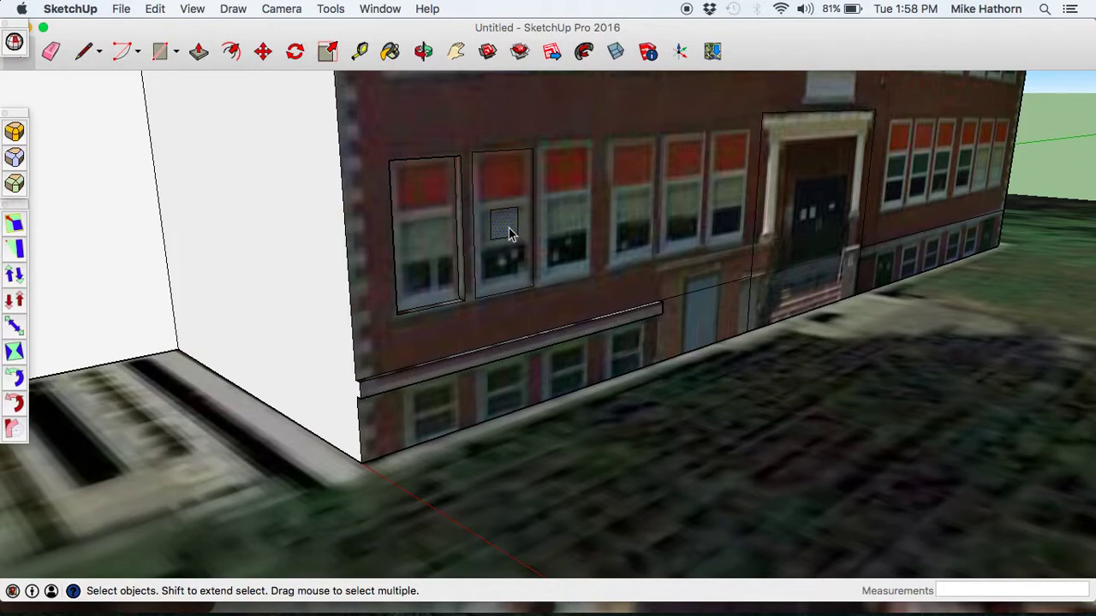
pyautogui.press('Delete')
# - Draw a rectangle about 6 ft 6 in by 2 ft 11 in inside the second window's outline
pyautogui.press('r')
pyautogui.click(481, 160)
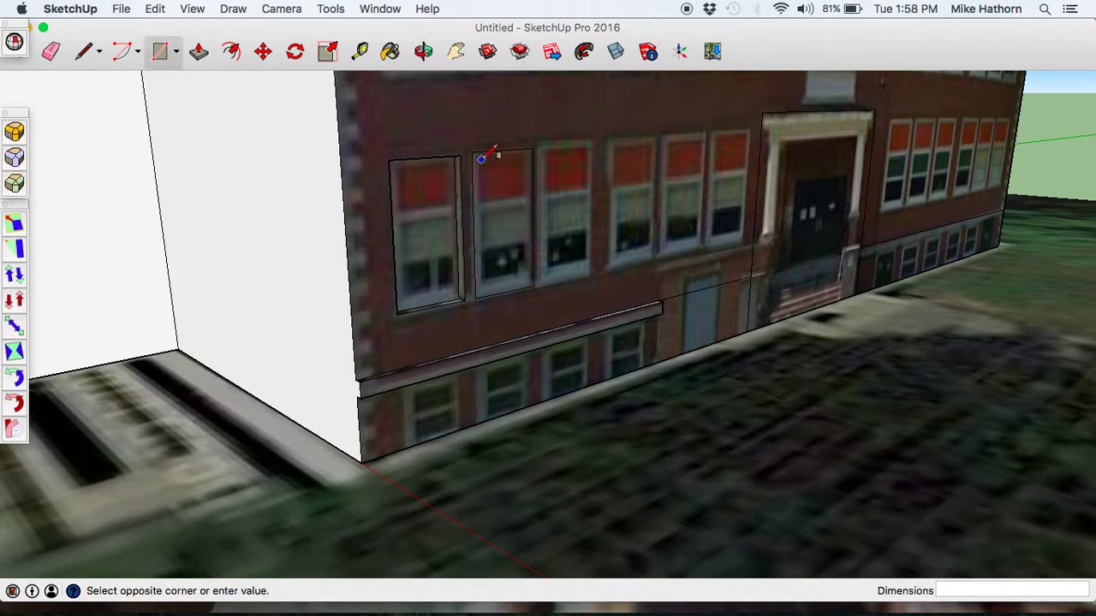
pyautogui.click(530, 291)
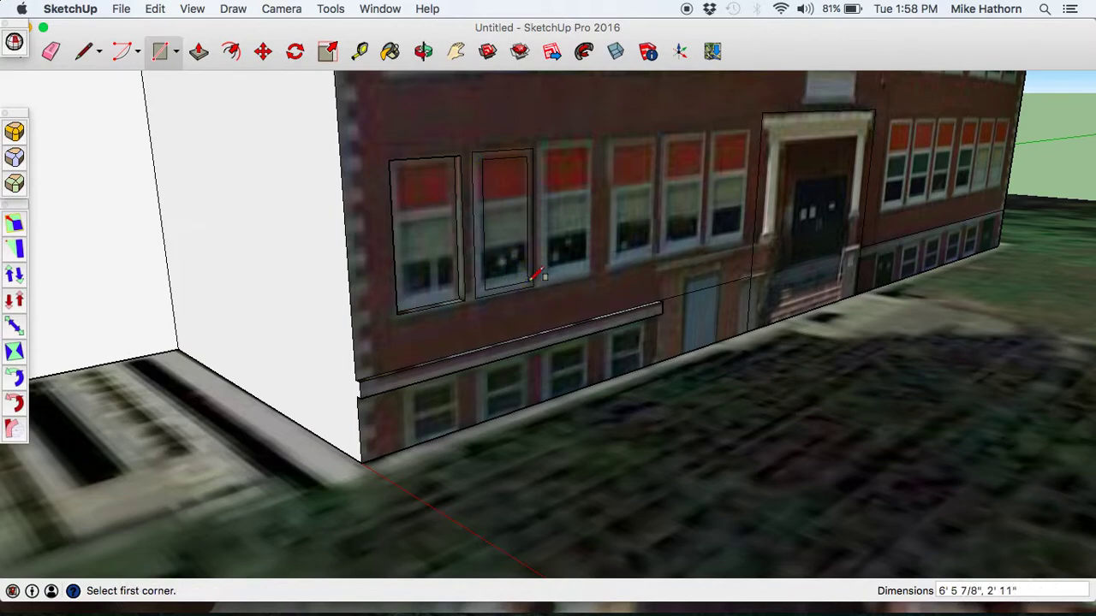
# - Try to Push/Pull the frame around the inner rectangle by about 4 in, and undo both the extrusion and the rectangle
pyautogui.press('p')
pyautogui.click(530, 286)
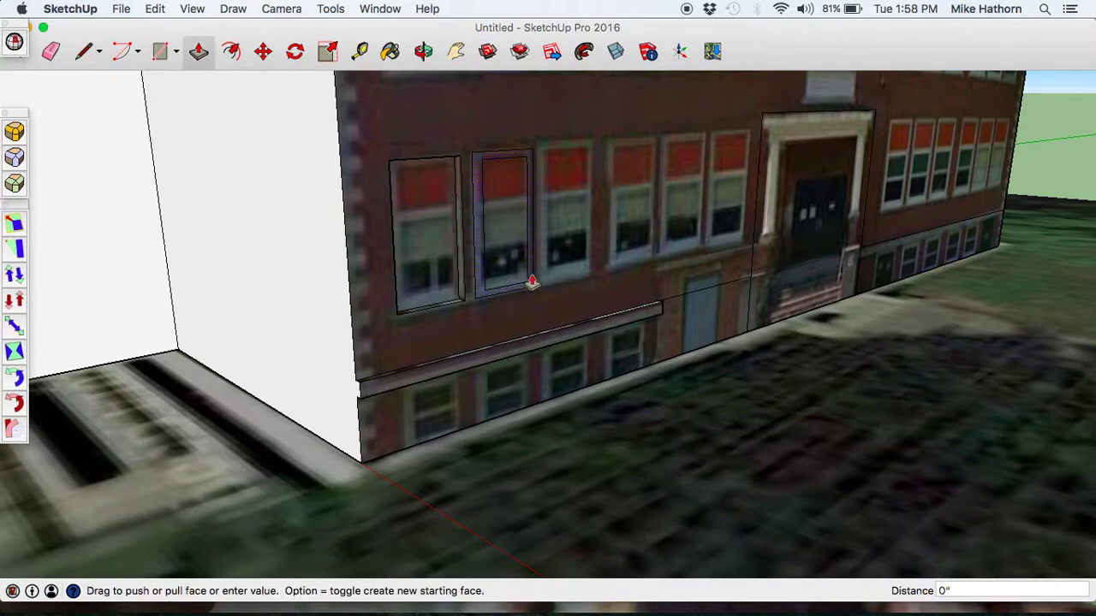
pyautogui.click(536, 284)
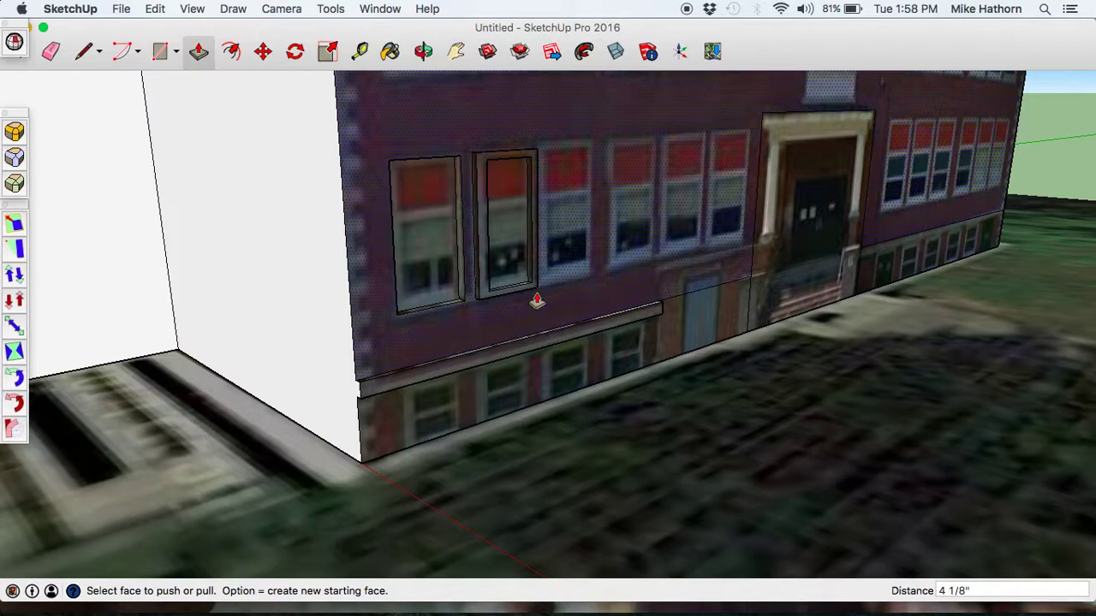
pyautogui.press('super+z')
pyautogui.press('super+z')
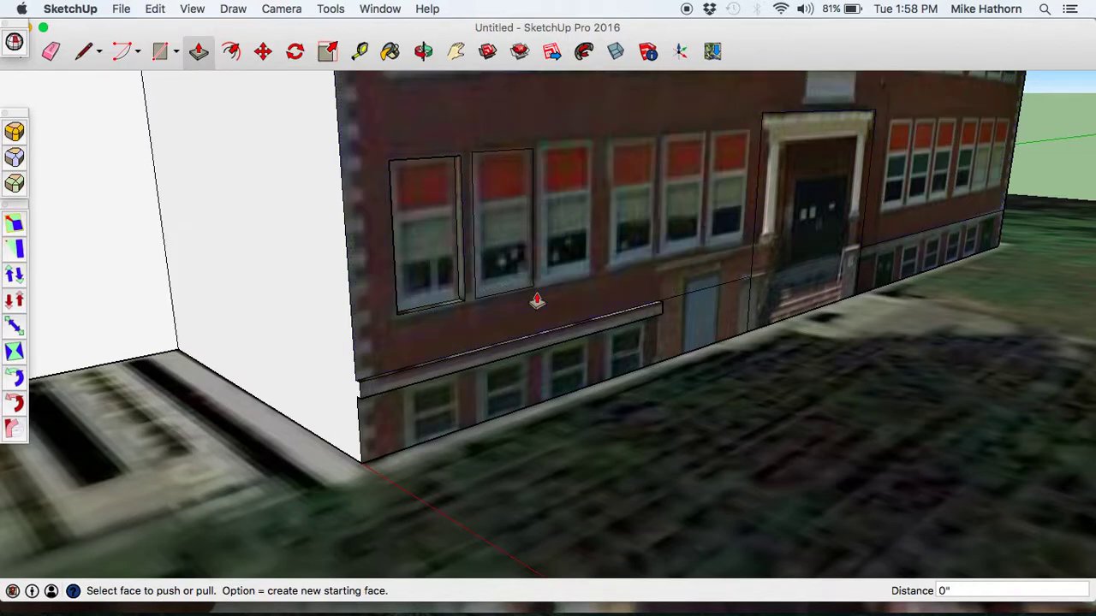
# - Push the second window's face 6 in into the wall, matching the recessed window nearest the corner
pyautogui.click(500, 232)
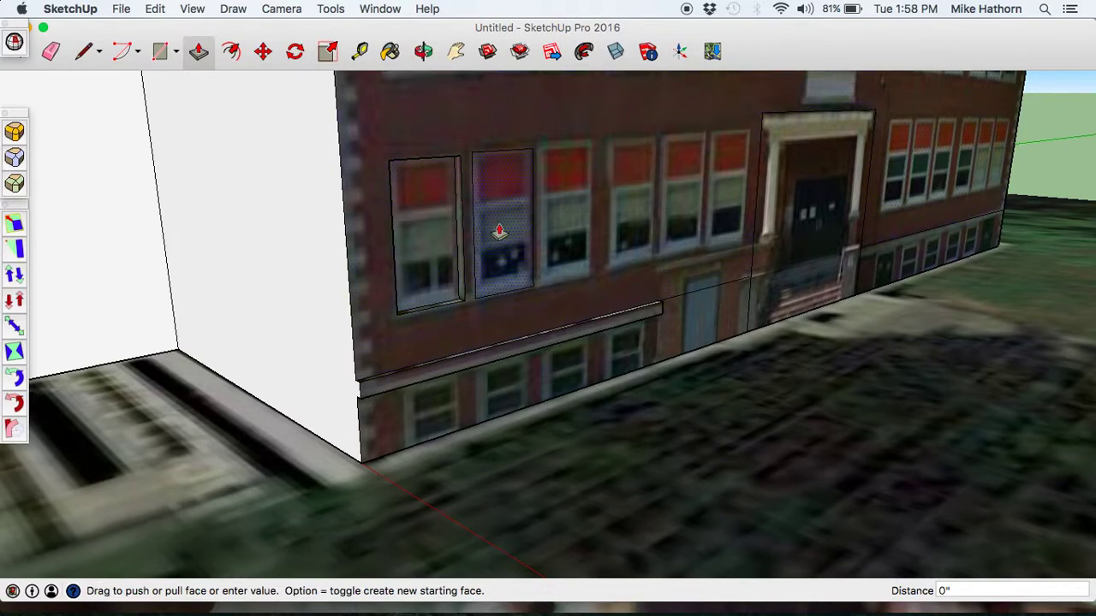
pyautogui.click(425, 238)
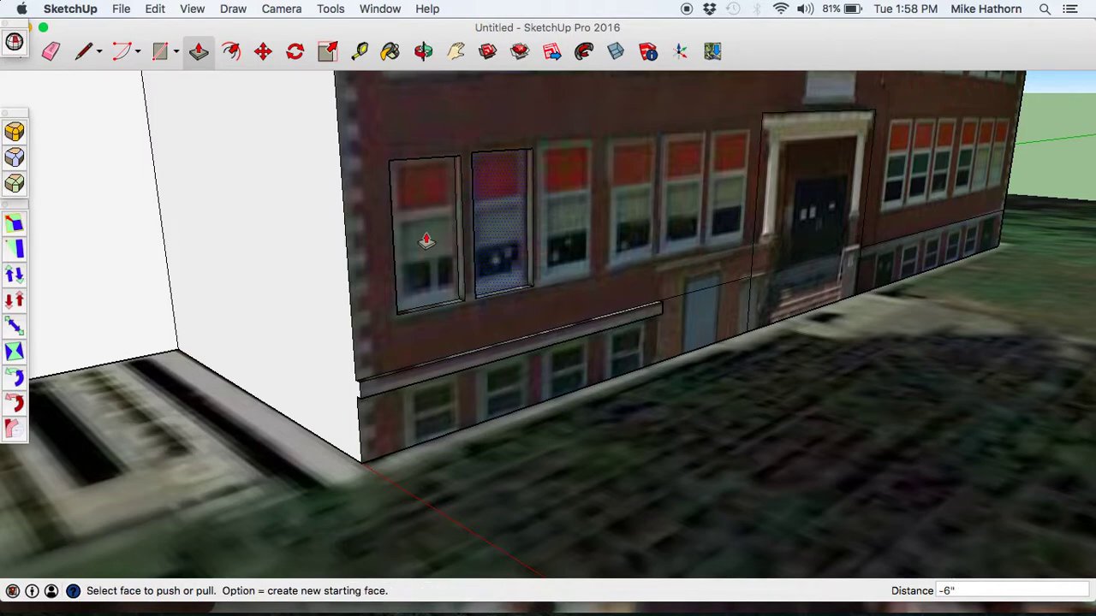
# - Draw a rectangle about 7 ft 3 in by 3 ft 9 in around the third window from the corner
pyautogui.press('r')
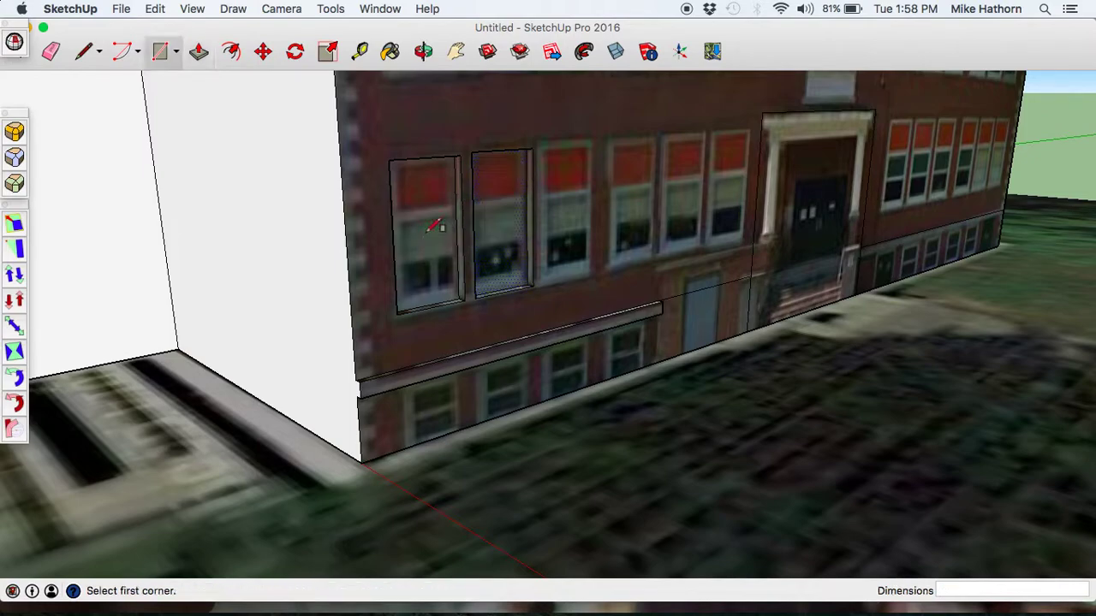
pyautogui.click(542, 145)
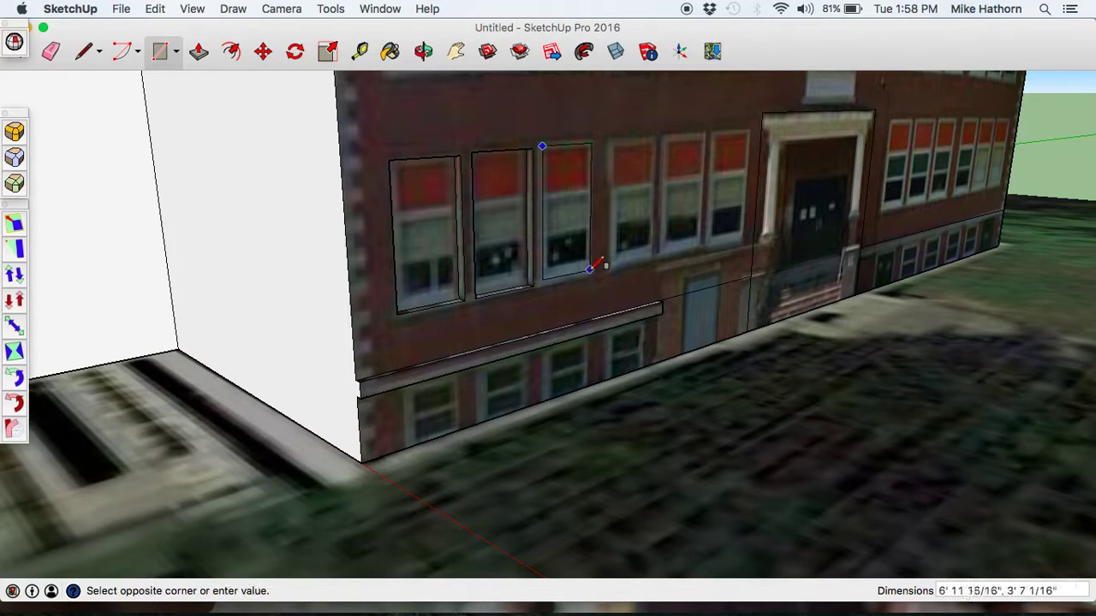
pyautogui.click(593, 274)
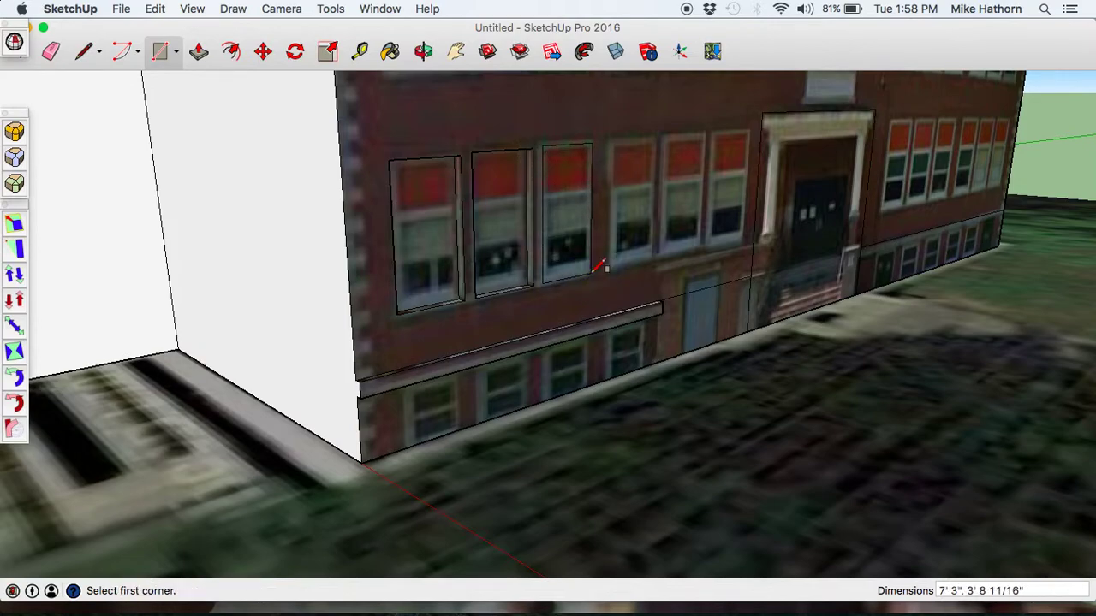
# - Push the third window's face into the wall by the same depth as the second window
pyautogui.press('p')
pyautogui.click(558, 221)
pyautogui.click(558, 221)
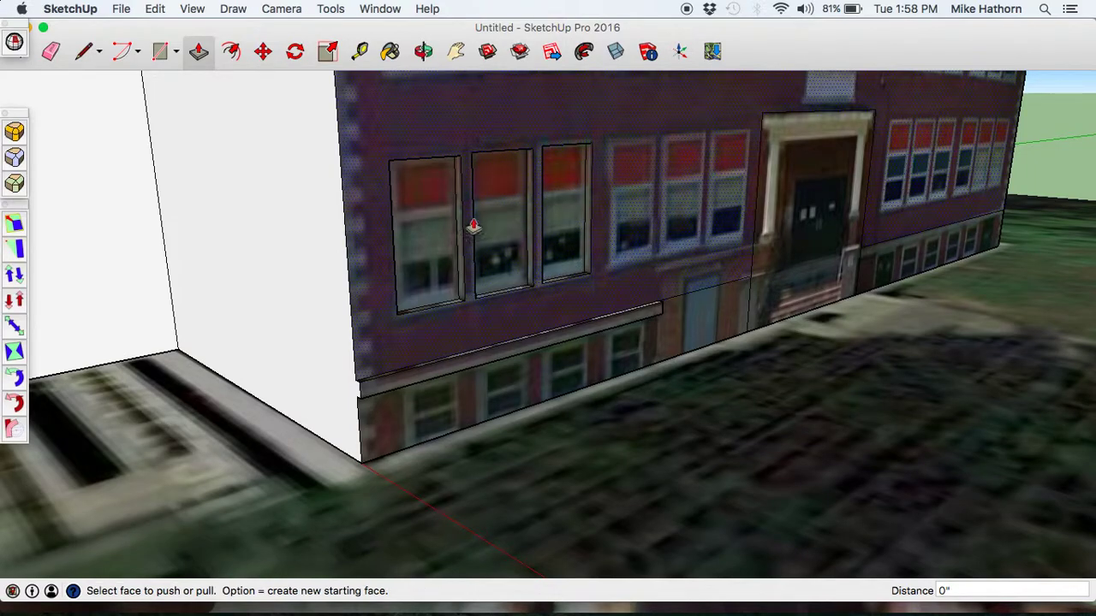
# - Examine the three recessed windows and the stone band on the facade from several angles and distances
pyautogui.click(424, 52)
pyautogui.moveTo(634, 227); pyautogui.dragTo(526, 229)
pyautogui.moveTo(636, 191); pyautogui.dragTo(590, 221)
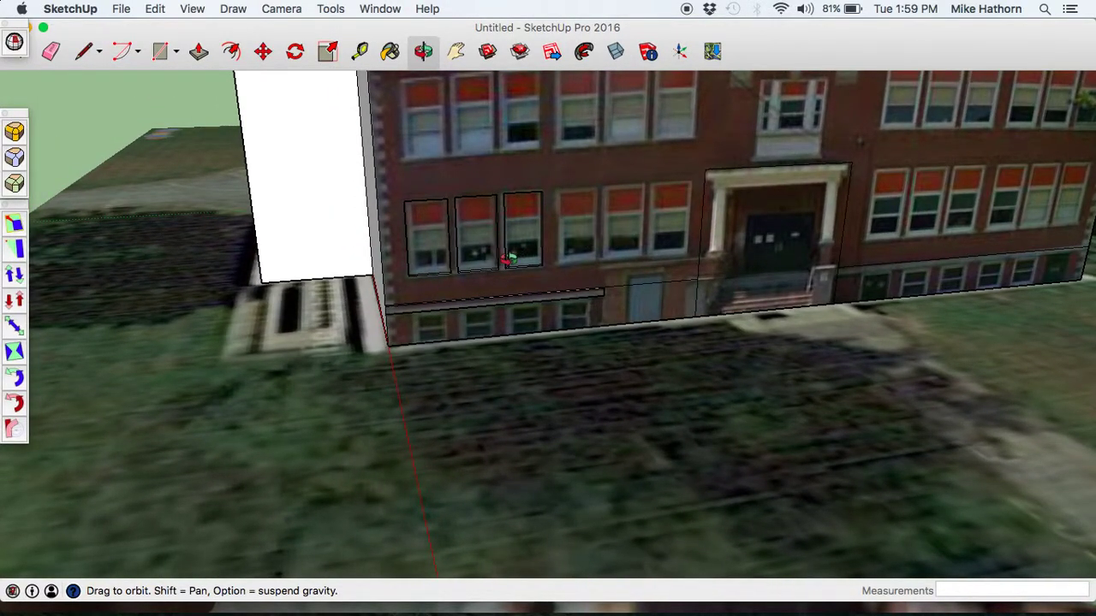
pyautogui.scroll(5, 513, 252)
pyautogui.moveTo(499, 285)
pyautogui.mouseDown()
pyautogui.moveTo(485, 152)
pyautogui.moveTo(500, 278)
pyautogui.mouseUp()
pyautogui.scroll(-6, 499, 278)
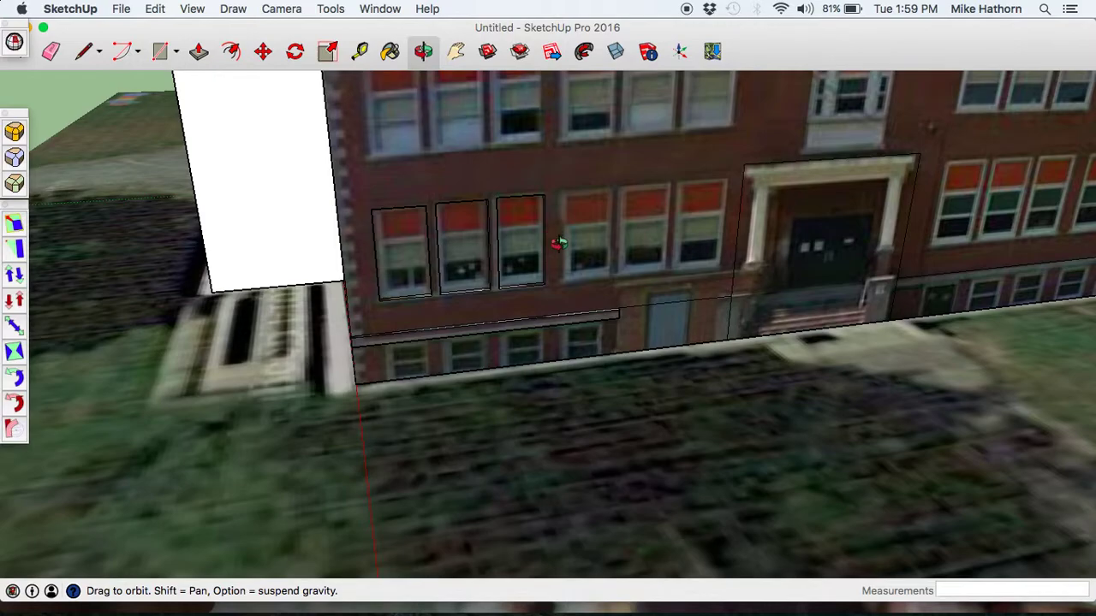
pyautogui.scroll(-3, 571, 129)
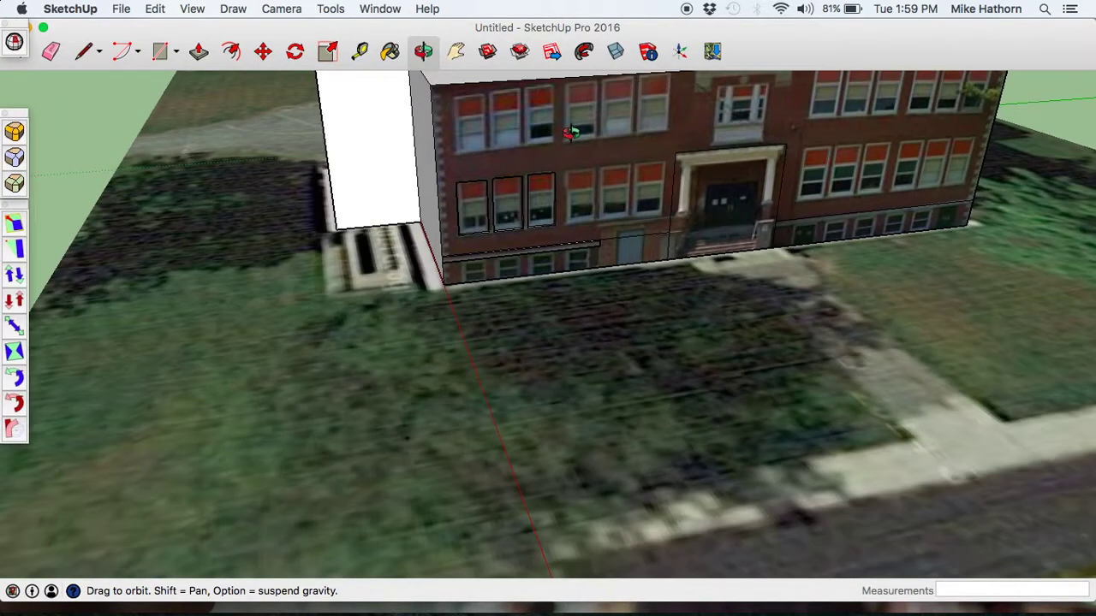
pyautogui.scroll(5, 531, 89)
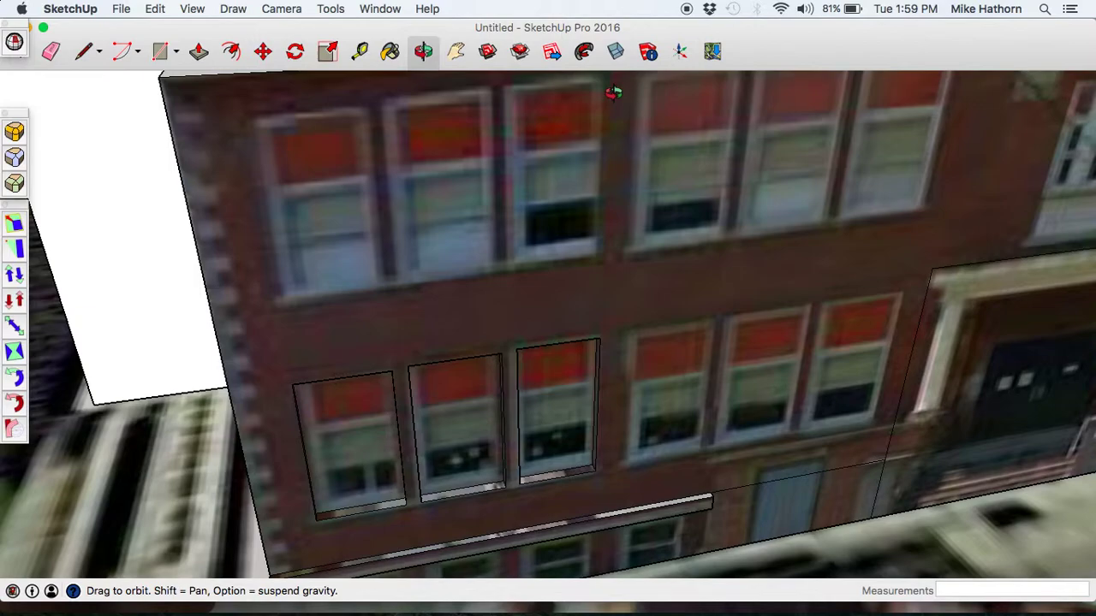
# - Set the Simple Style's edge color to By axis
pyautogui.click(381, 9)
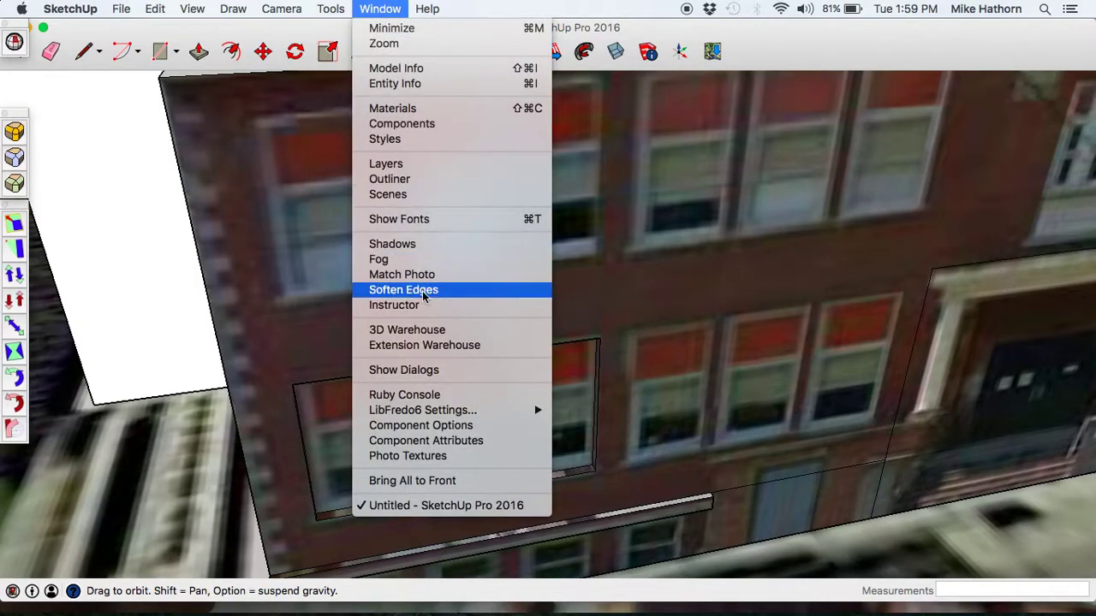
pyautogui.click(421, 141)
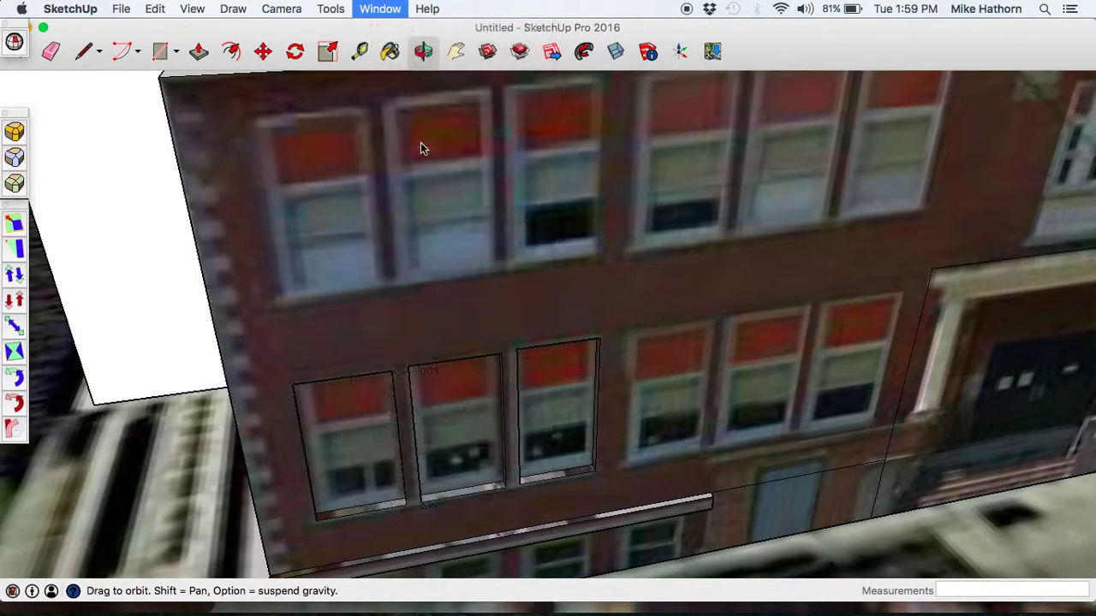
pyautogui.click(999, 112)
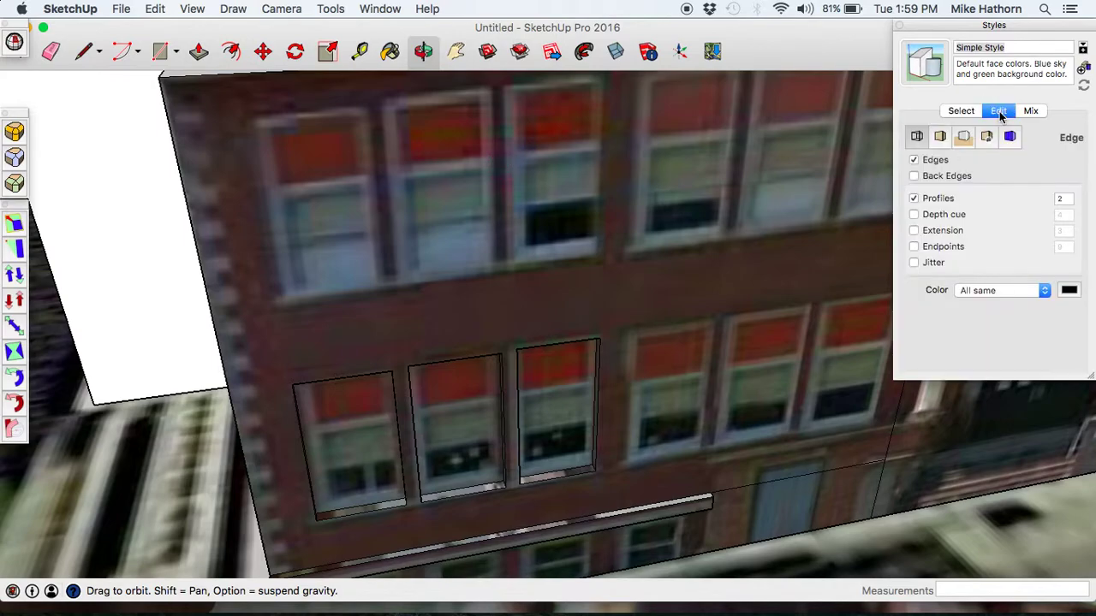
pyautogui.click(1045, 293)
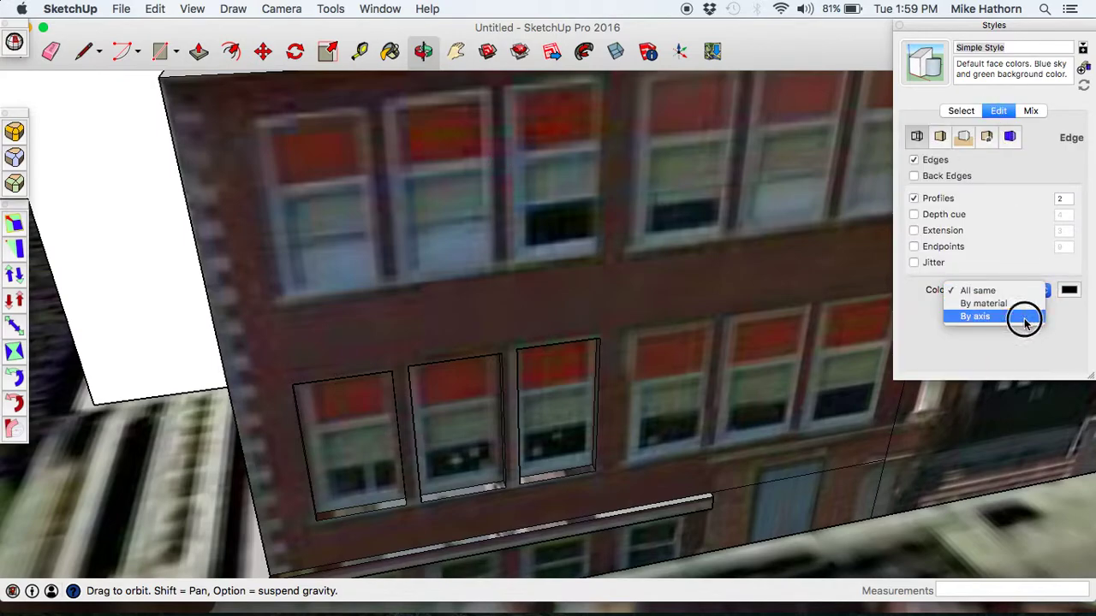
pyautogui.click(1022, 316)
# - Inspect the axis-colored edges on the facade details and around the whole building from both sides
pyautogui.scroll(-5, 732, 267)
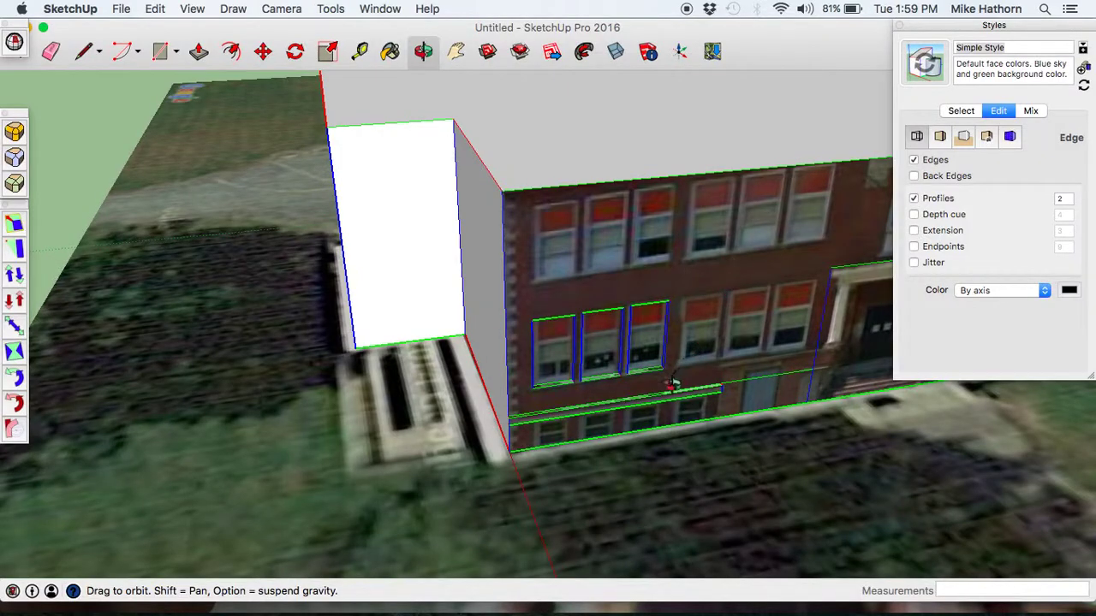
pyautogui.moveTo(670, 384); pyautogui.dragTo(660, 262)
pyautogui.scroll(3, 663, 263)
pyautogui.moveTo(607, 325); pyautogui.dragTo(766, 369)
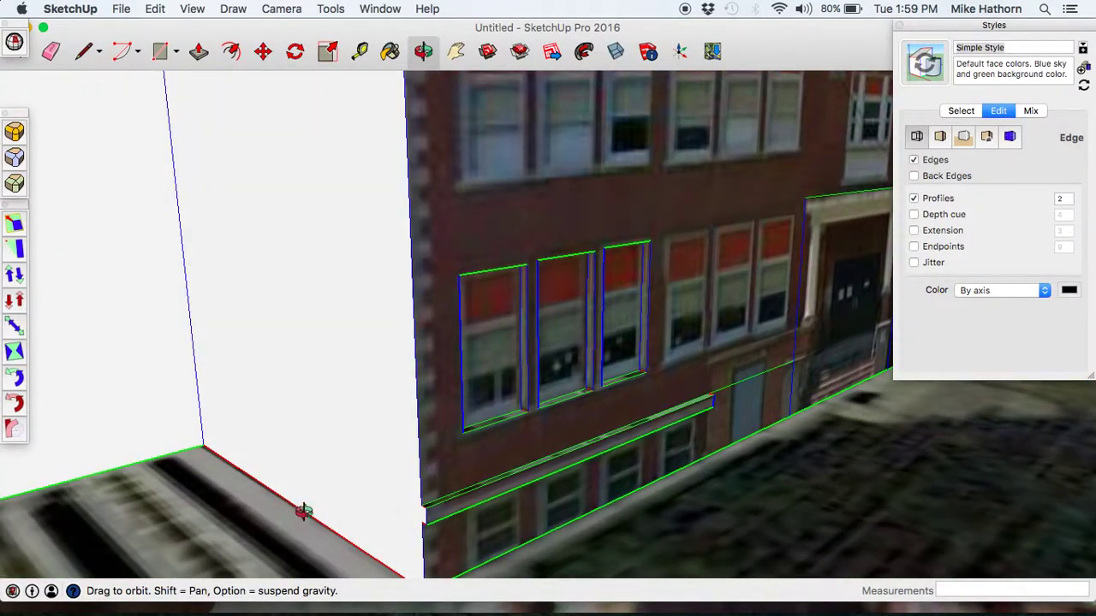
pyautogui.scroll(-10, 581, 351)
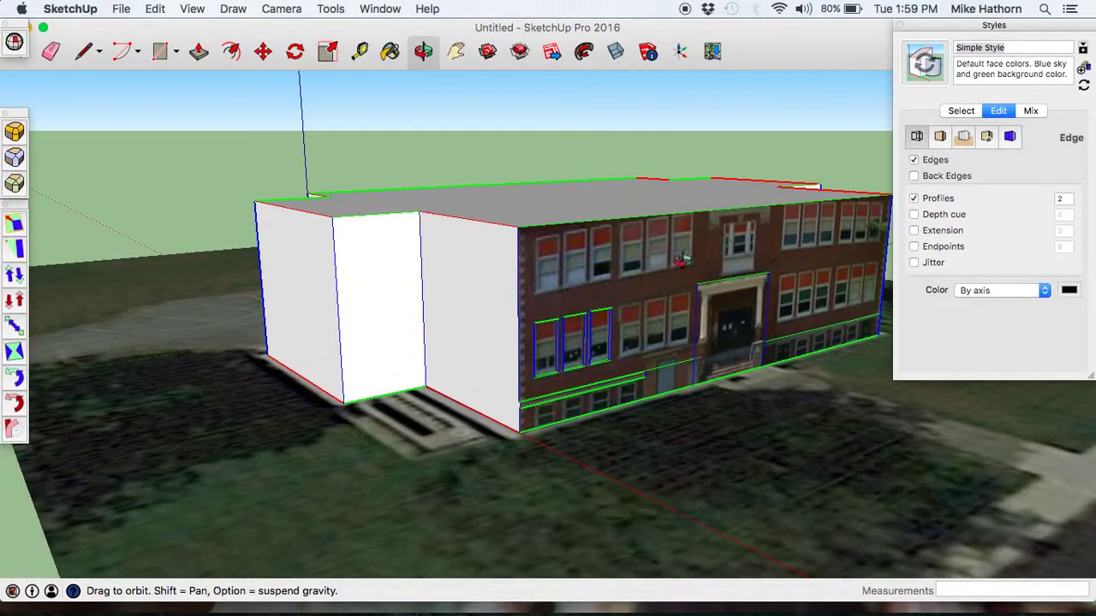
pyautogui.scroll(-3, 577, 298)
pyautogui.moveTo(577, 299); pyautogui.dragTo(647, 308)
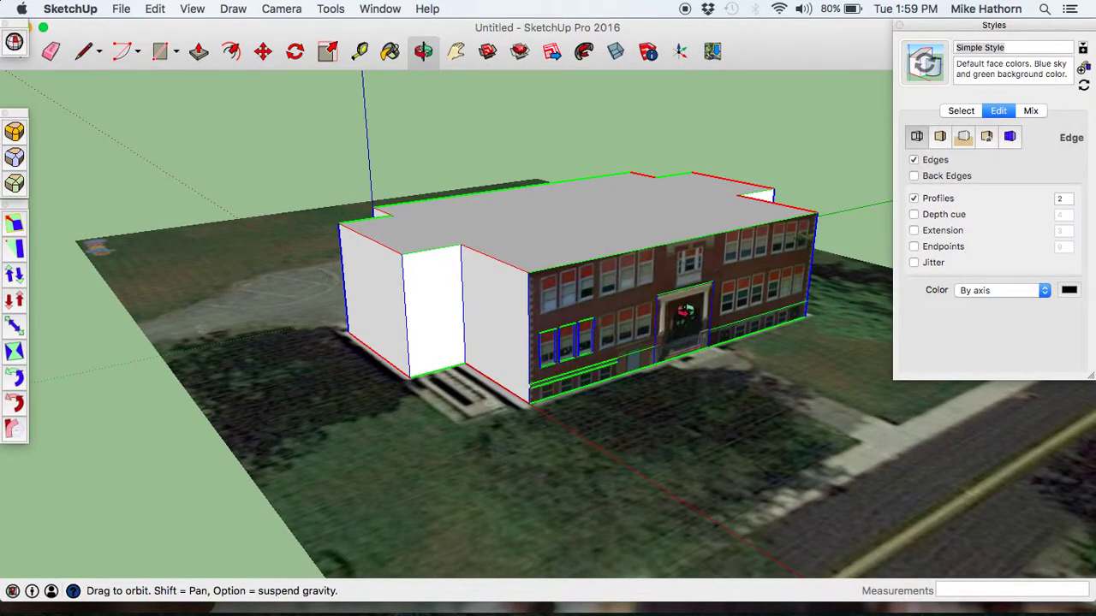
pyautogui.moveTo(759, 267); pyautogui.dragTo(483, 313)
pyautogui.moveTo(746, 372); pyautogui.dragTo(641, 323)
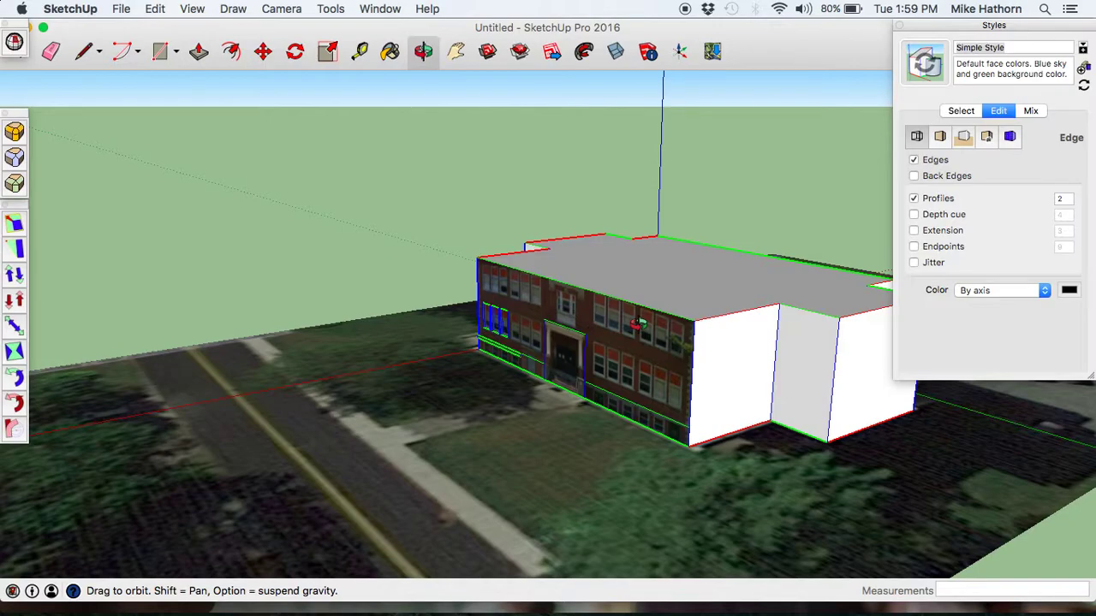
pyautogui.moveTo(614, 322); pyautogui.dragTo(797, 326)
pyautogui.moveTo(536, 303); pyautogui.dragTo(753, 317)
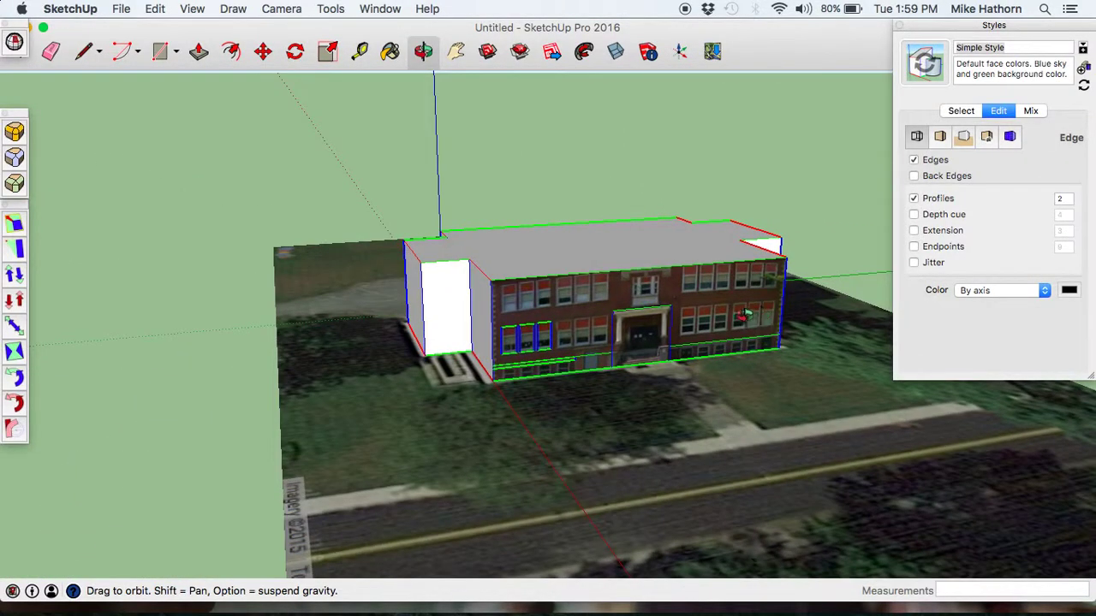
pyautogui.moveTo(496, 289); pyautogui.dragTo(582, 296)
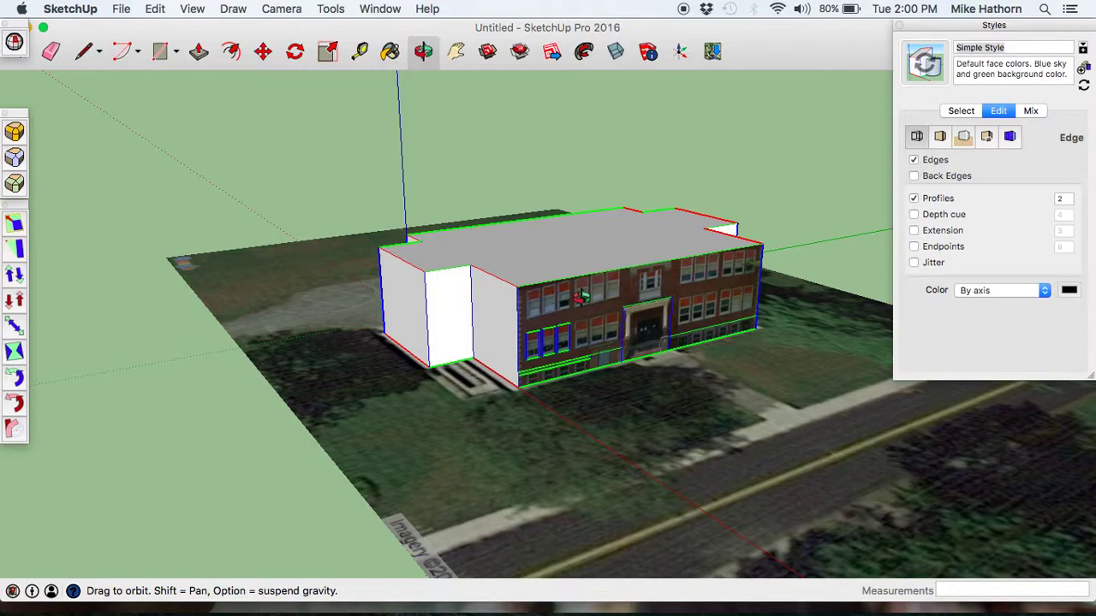
pyautogui.moveTo(209, 615)
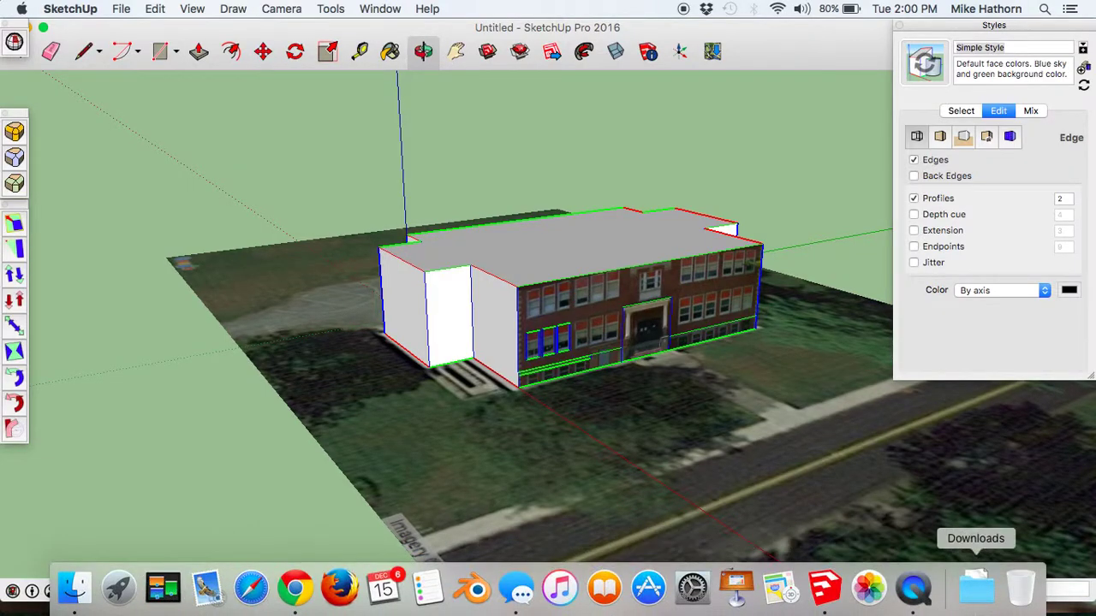
pyautogui.click(913, 589)
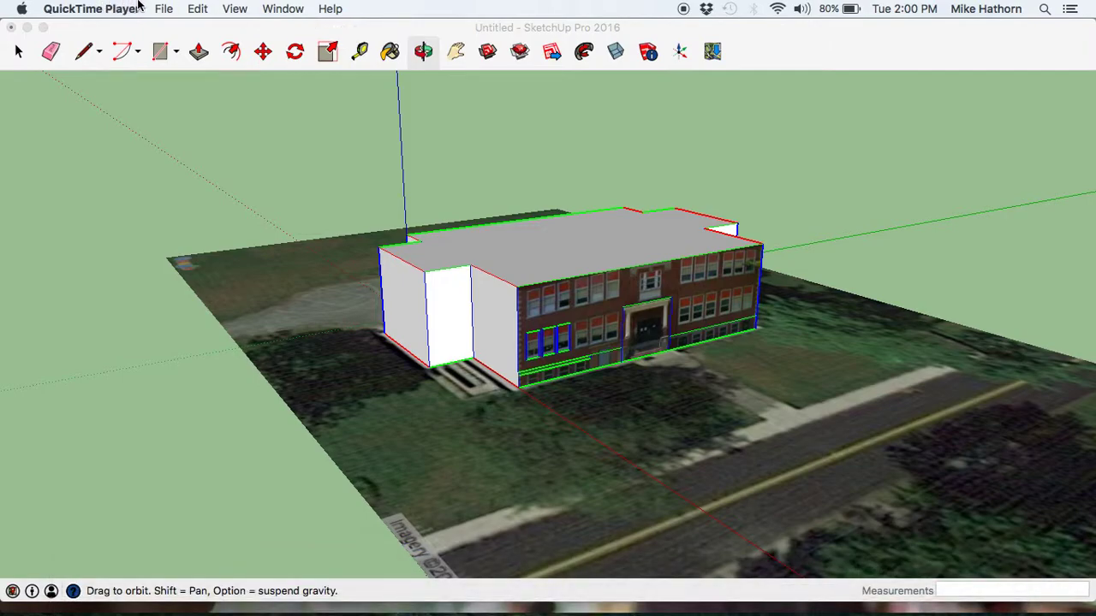